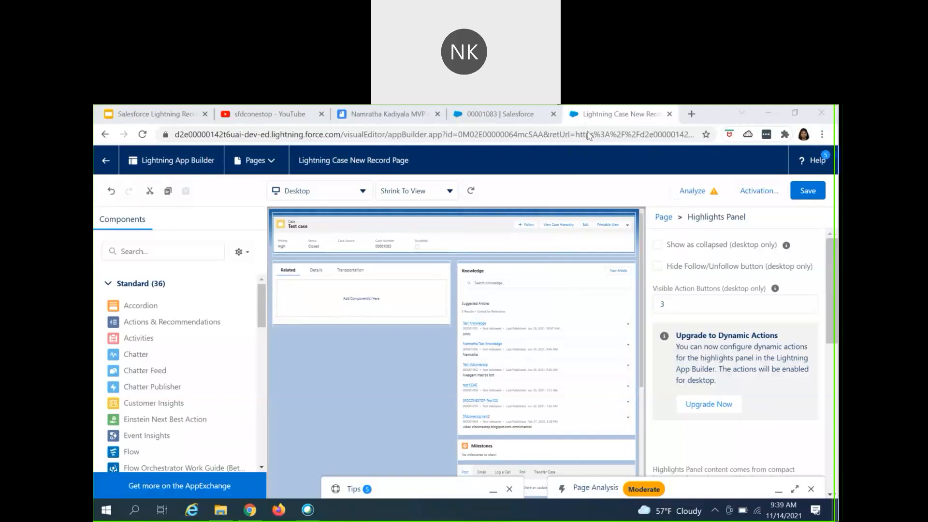
Look through the standard components available for the record page and dismiss the Tips and Page Analysis panes
click(645, 185)
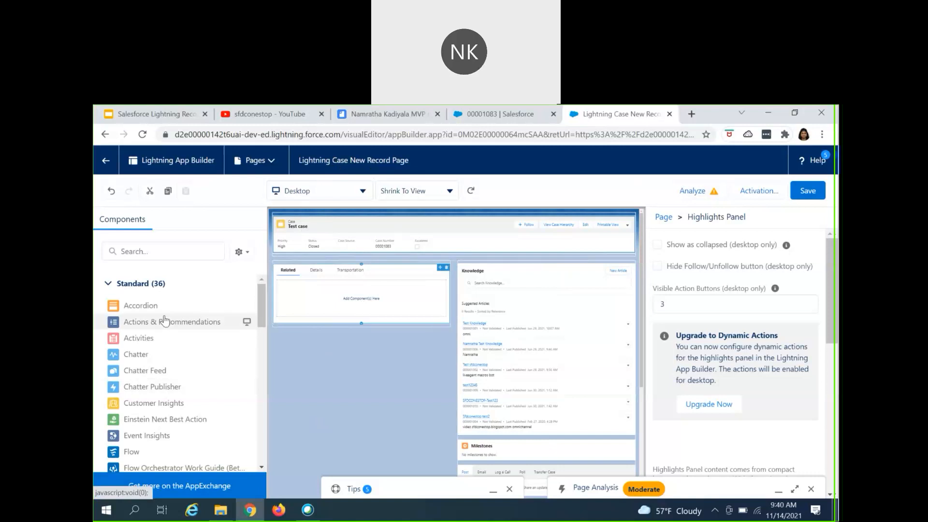
scroll(166, 342, down, 1)
scroll(166, 342, down, 5)
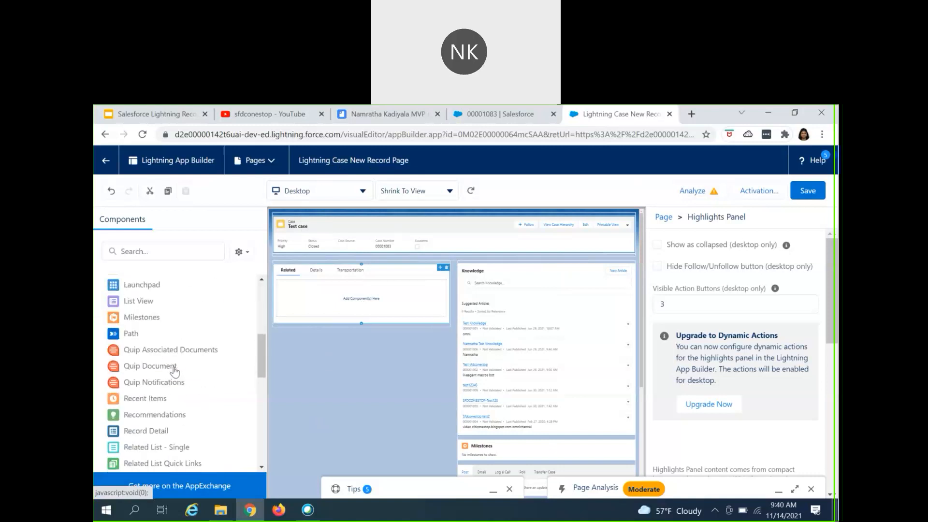
scroll(176, 372, down, 2)
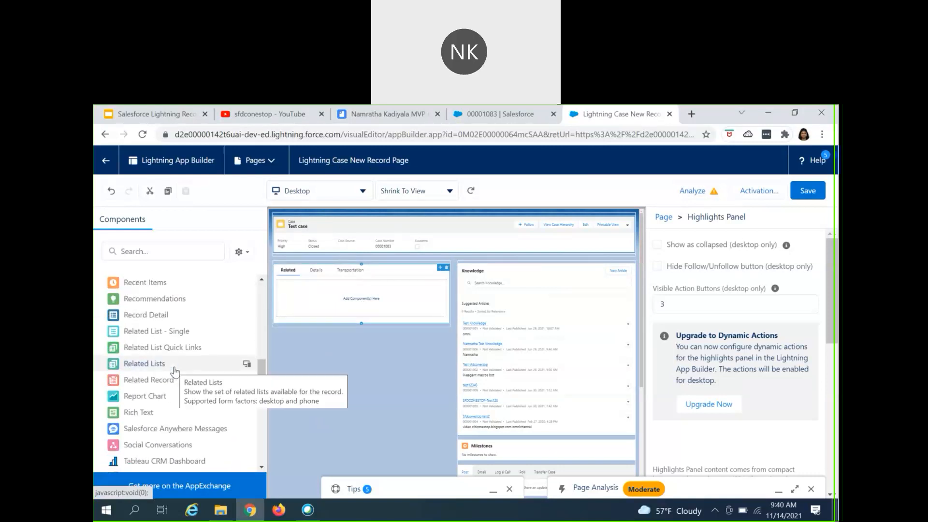
scroll(179, 371, up, 10)
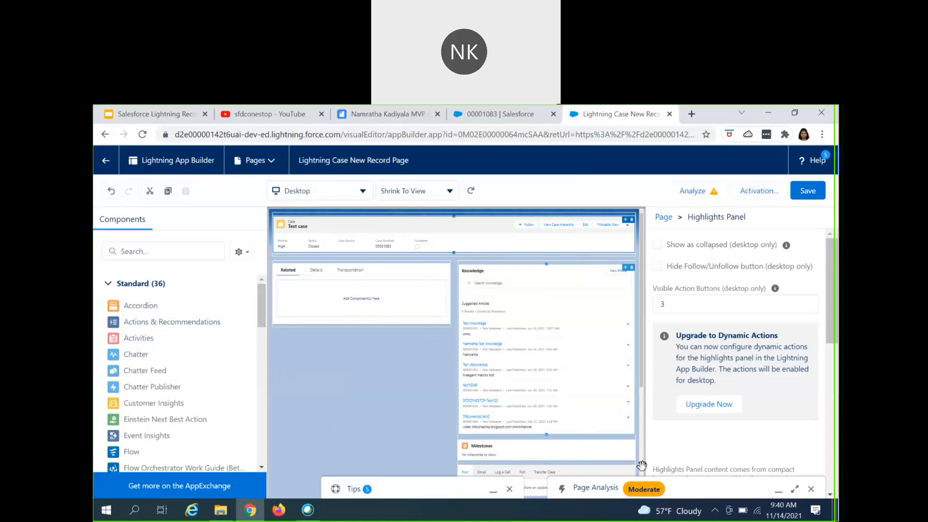
click(509, 491)
click(811, 489)
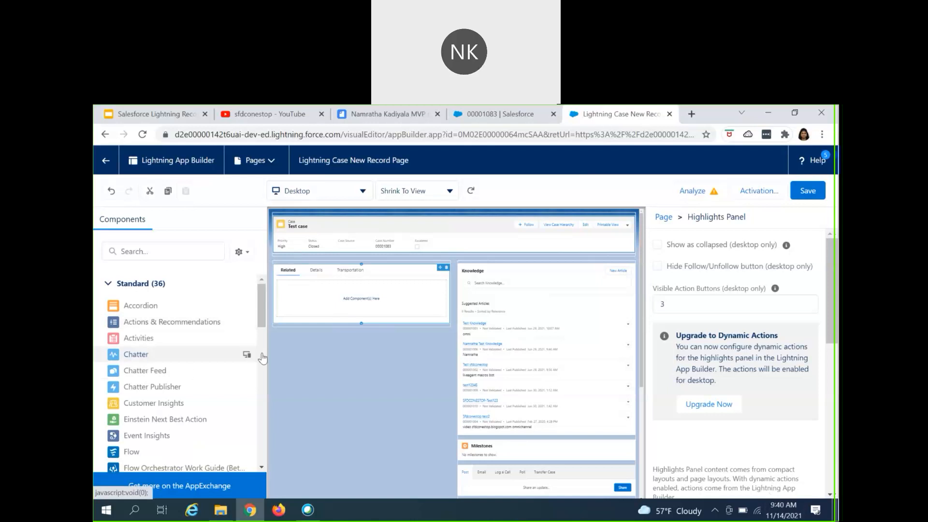
Find the Path component and place it above the highlights panel on the Lightning Case New Record Page
click(164, 255)
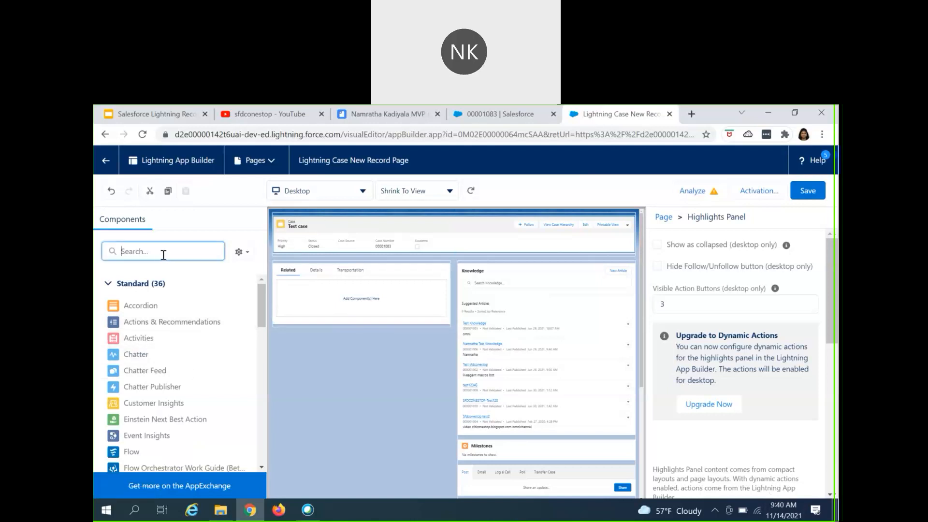
text(path)
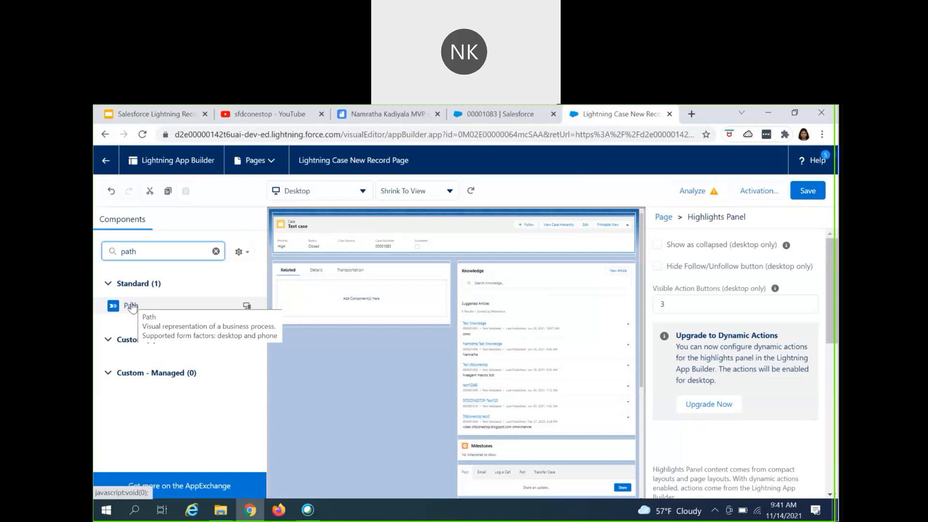
drag(131, 306, 311, 225)
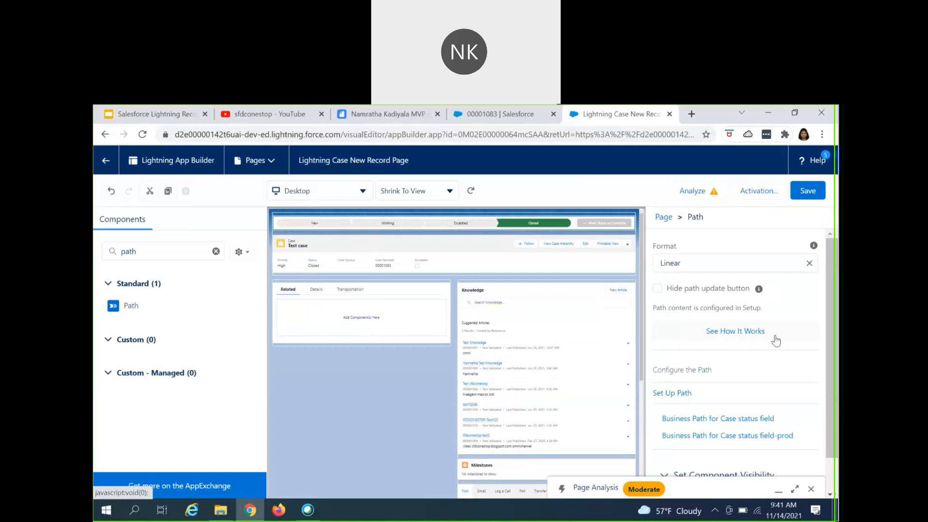
Open the Path Settings for the placed Path component and review the existing case paths and their record types
click(672, 393)
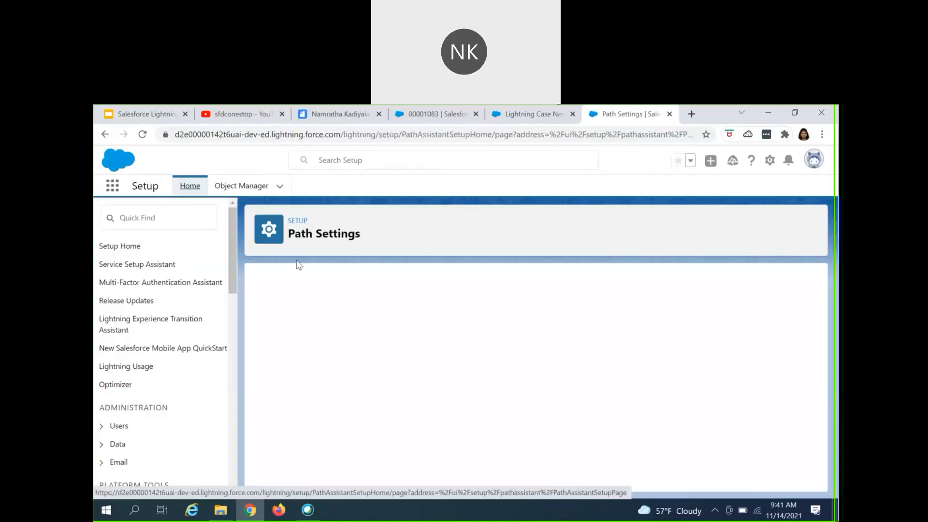
drag(316, 232, 364, 237)
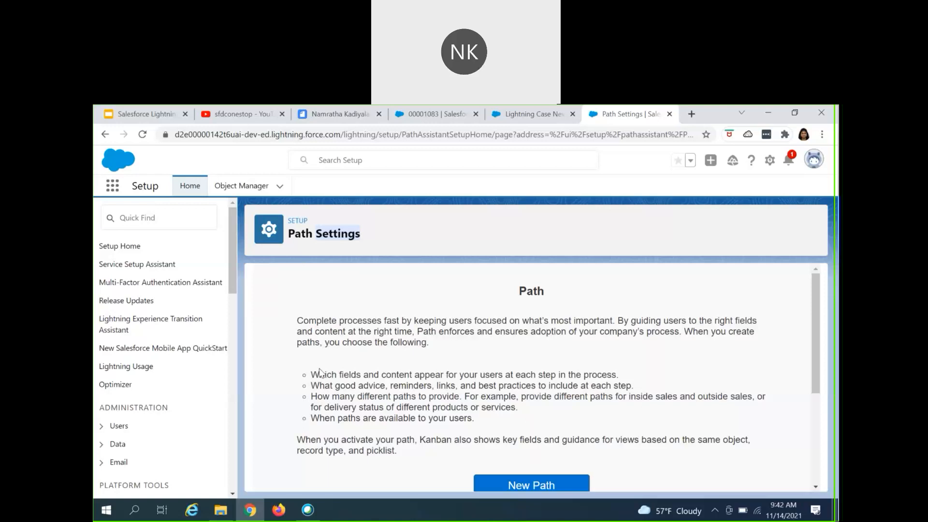
scroll(472, 382, down, 2)
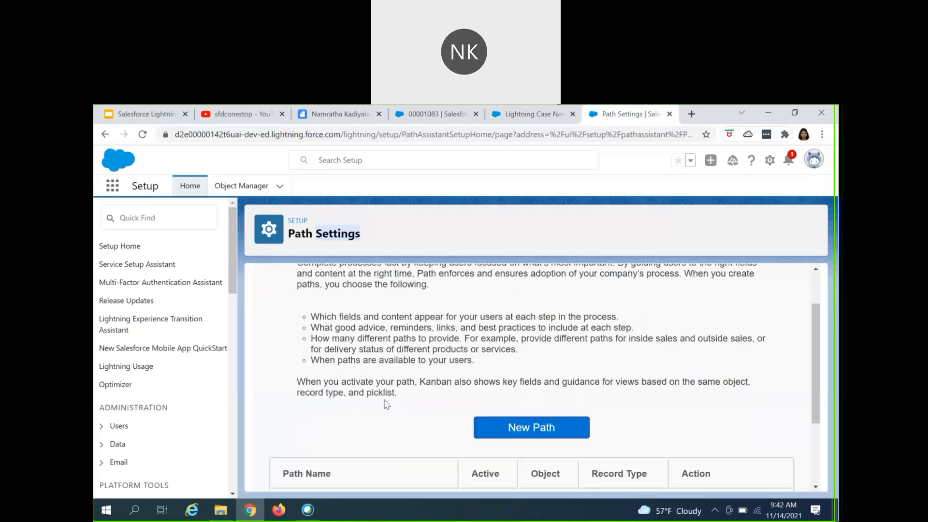
scroll(369, 375, up, 2)
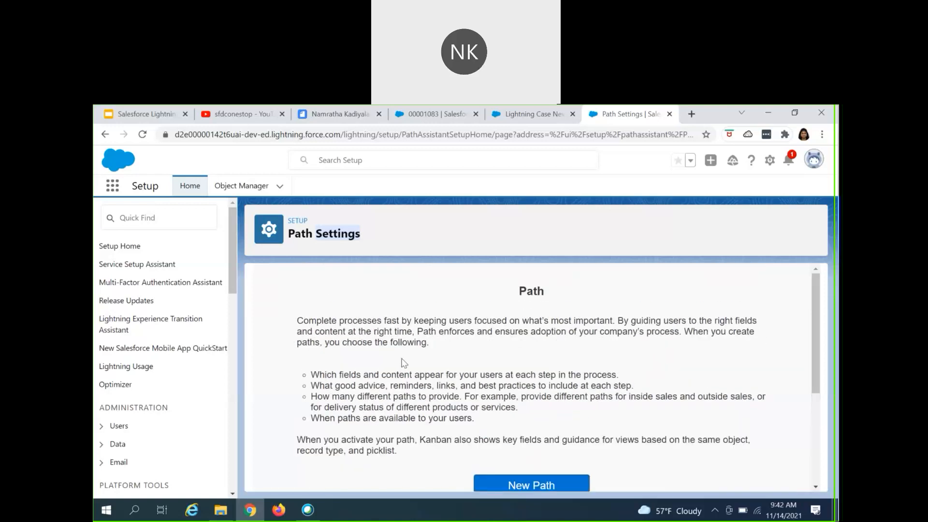
scroll(347, 379, down, 2)
scroll(426, 396, up, 2)
scroll(387, 394, up, 2)
scroll(388, 395, down, 4)
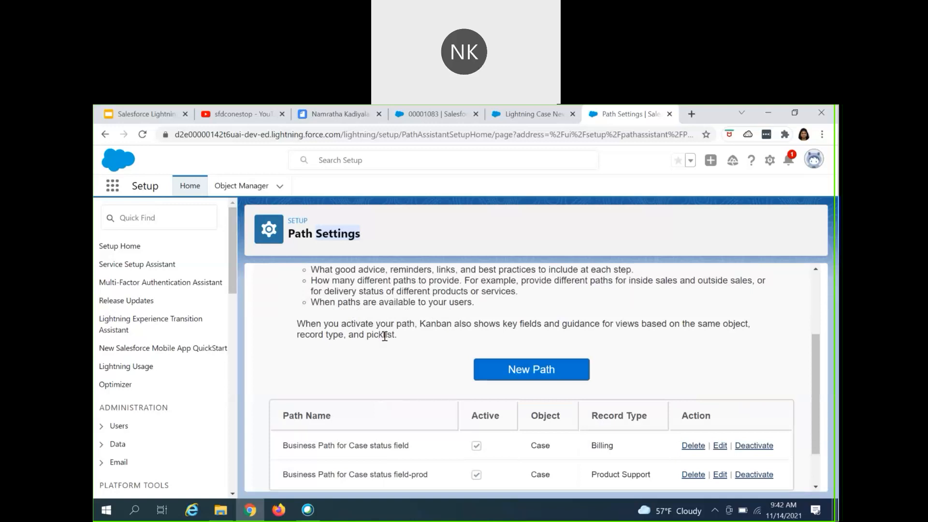
scroll(377, 408, down, 2)
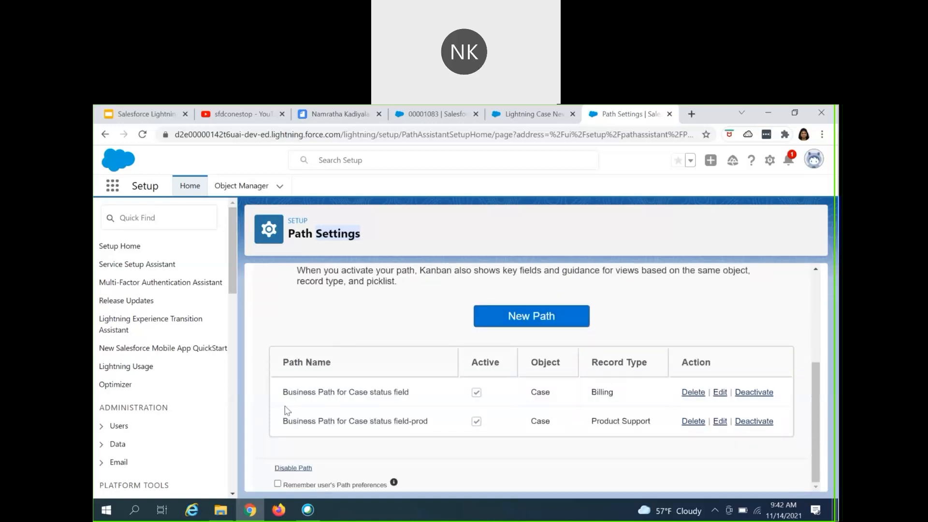
drag(284, 392, 415, 398)
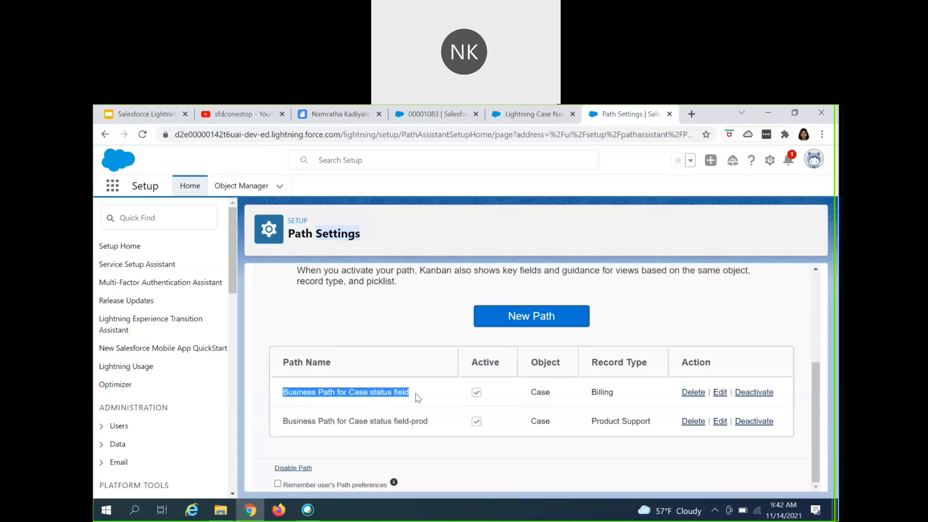
double_click(602, 393)
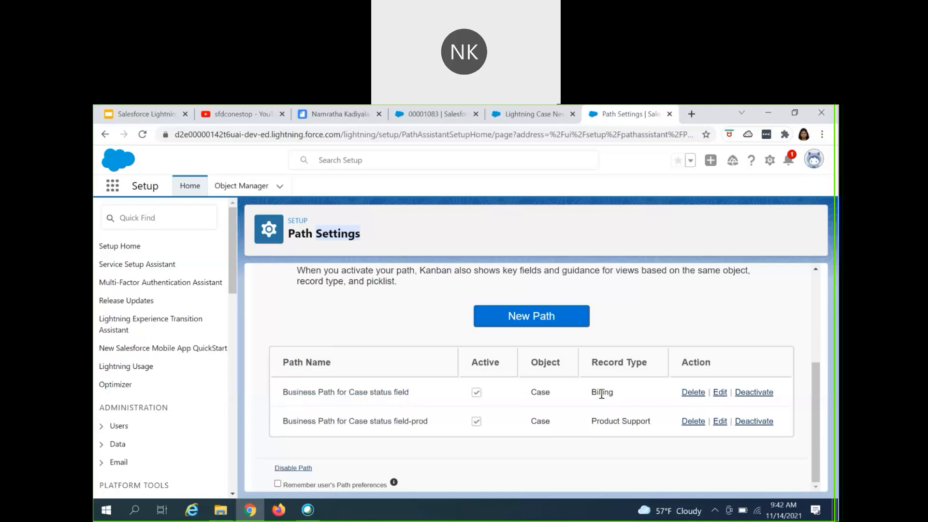
double_click(602, 422)
Open the Billing record type's case status path for editing, review its New and Working guidance, and finish the wizard without changes
click(721, 392)
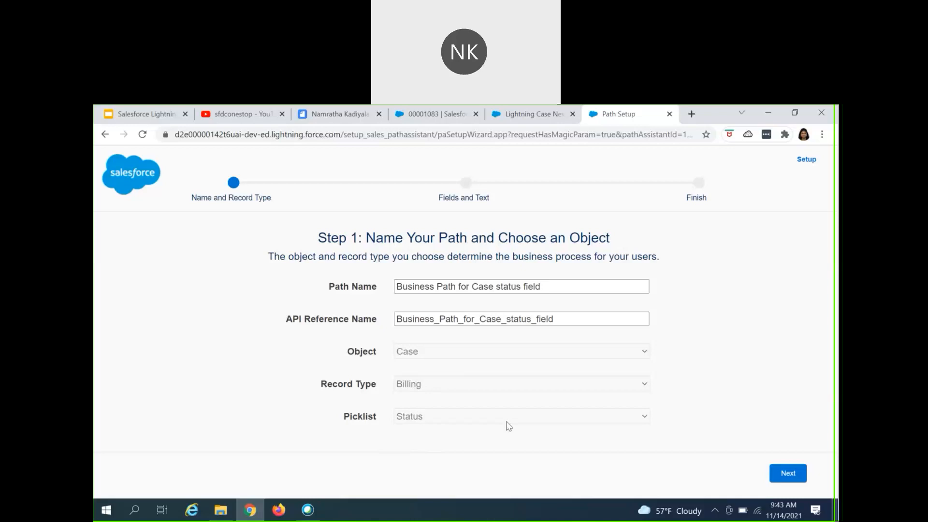
click(772, 478)
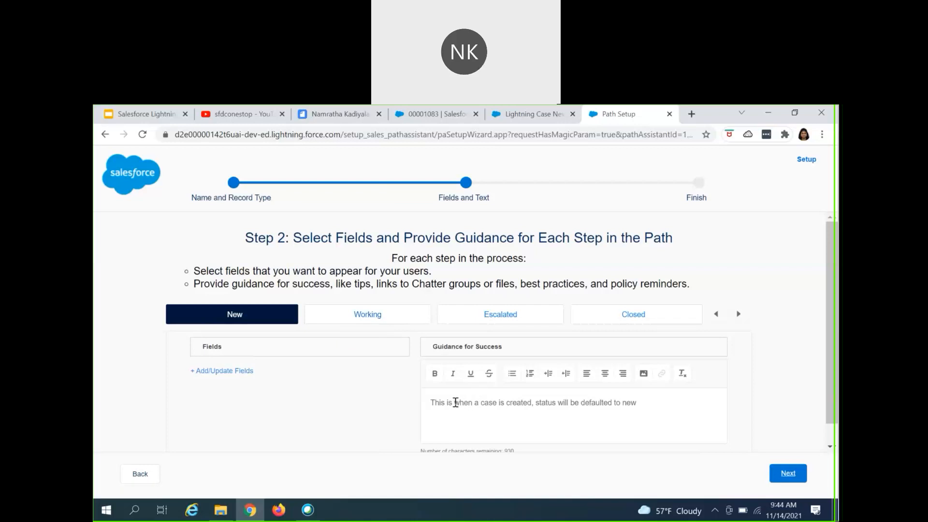
drag(455, 402, 646, 406)
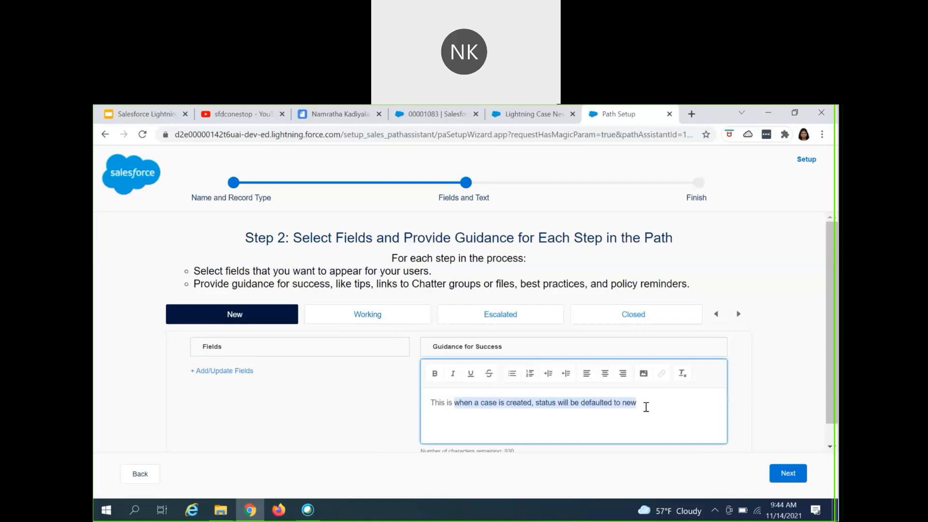
click(405, 320)
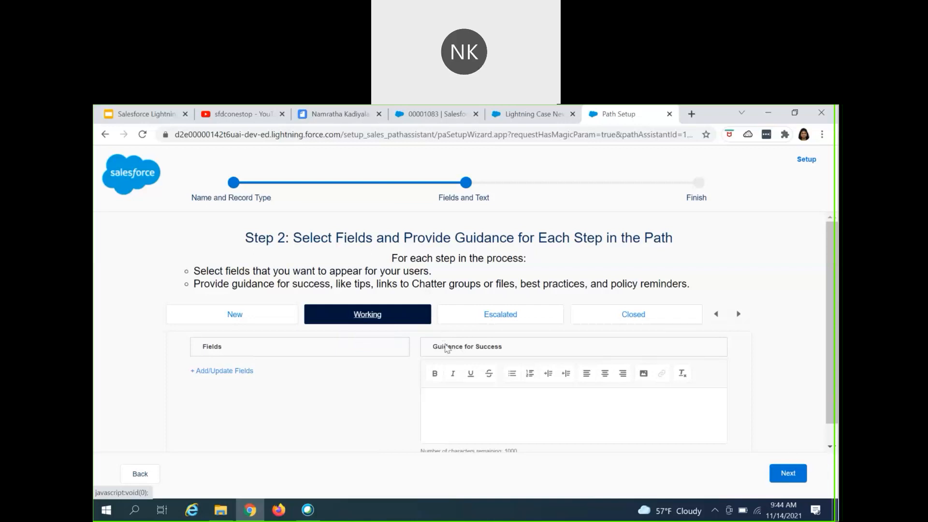
click(781, 478)
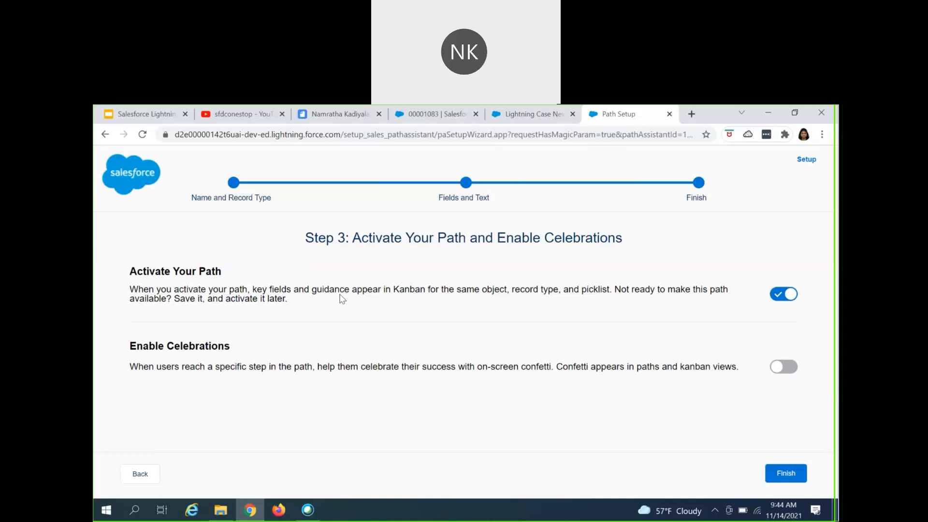
click(786, 475)
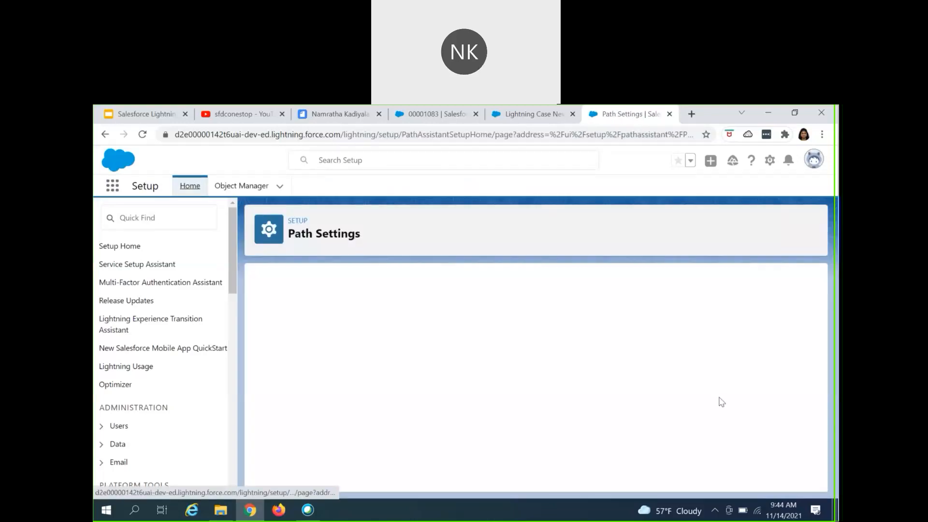
Return to the case record page builder, clear the component search and select the highlights panel
click(562, 116)
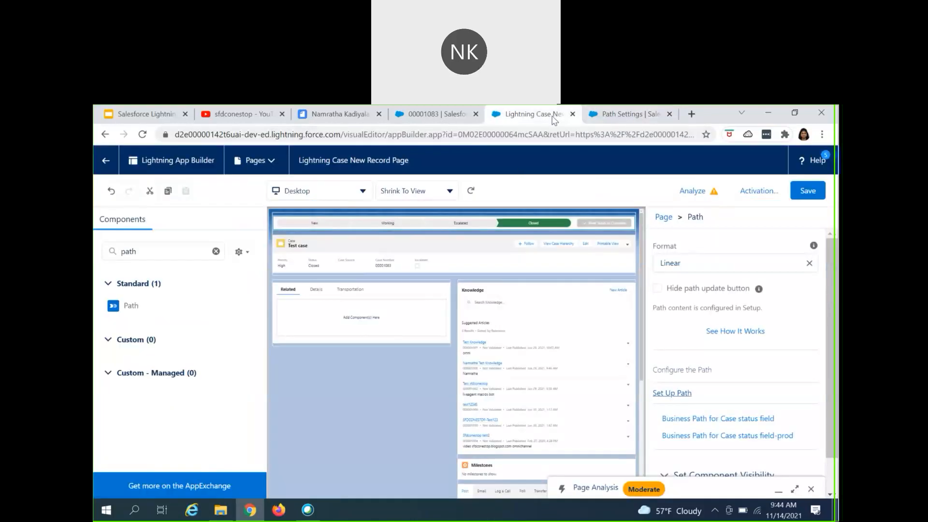
click(338, 225)
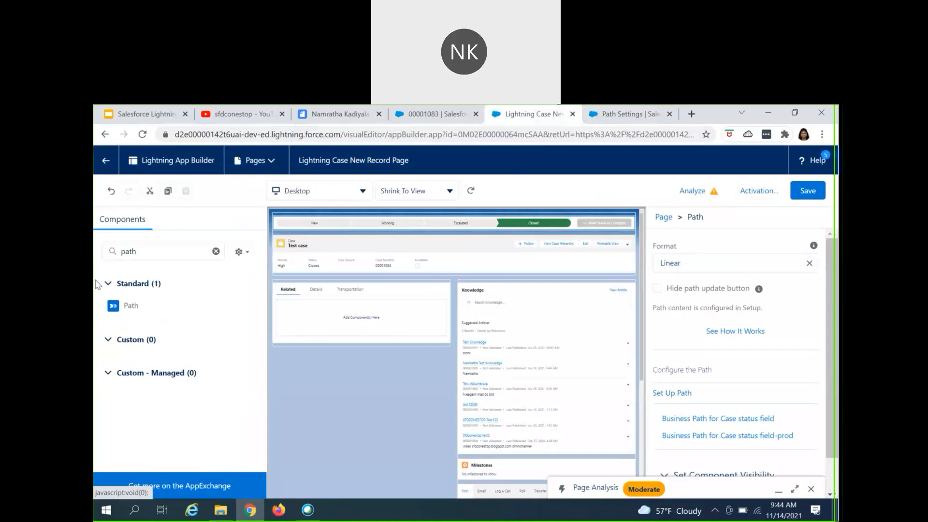
click(126, 253)
double_click(127, 252)
key(BackSpace)
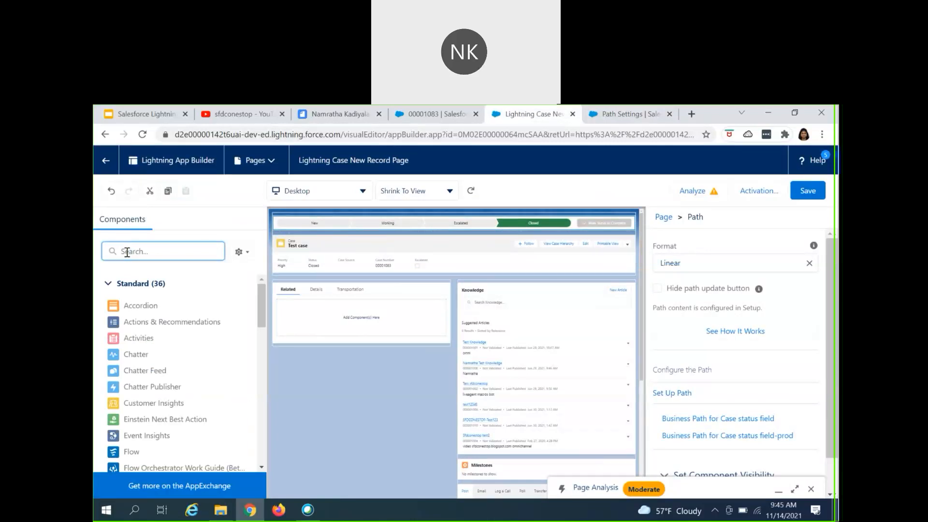
click(459, 251)
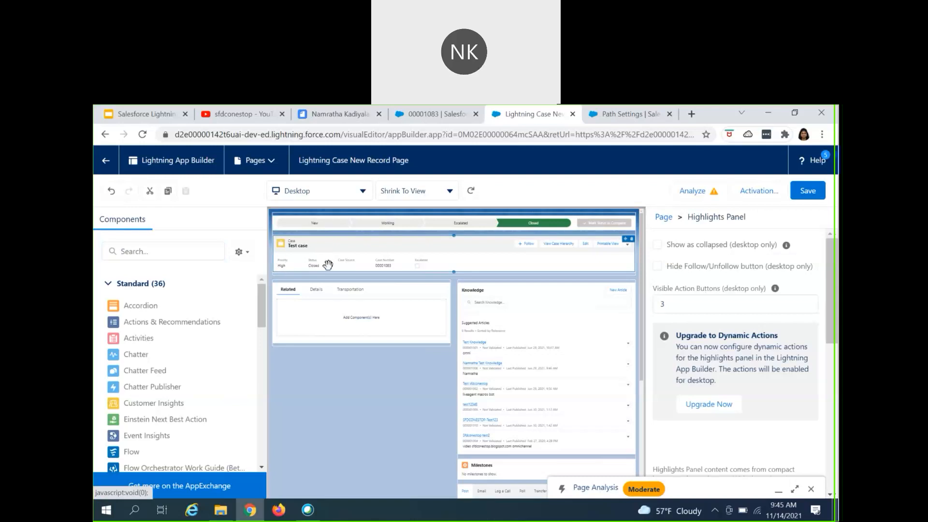
Find the Case object in Setup's Object Manager and open its compact layouts
click(625, 114)
click(245, 186)
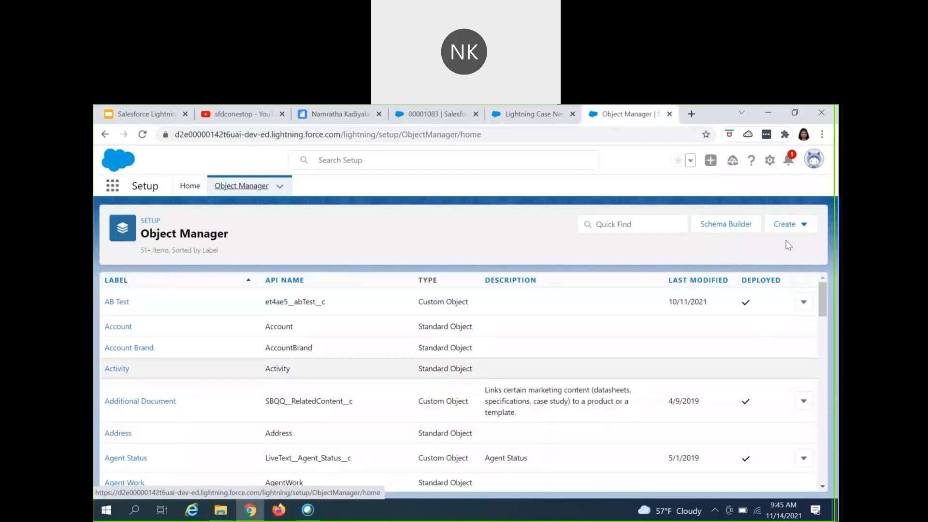
click(661, 226)
text(case)
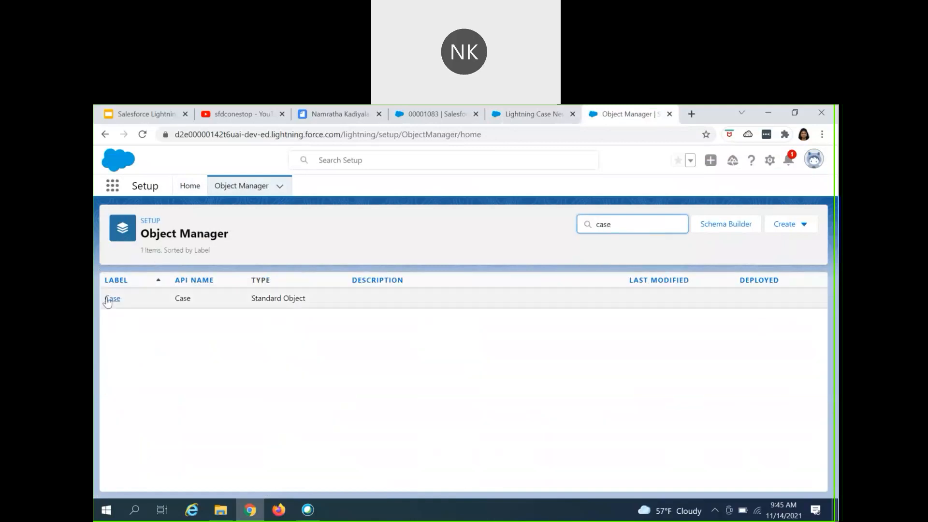
click(111, 299)
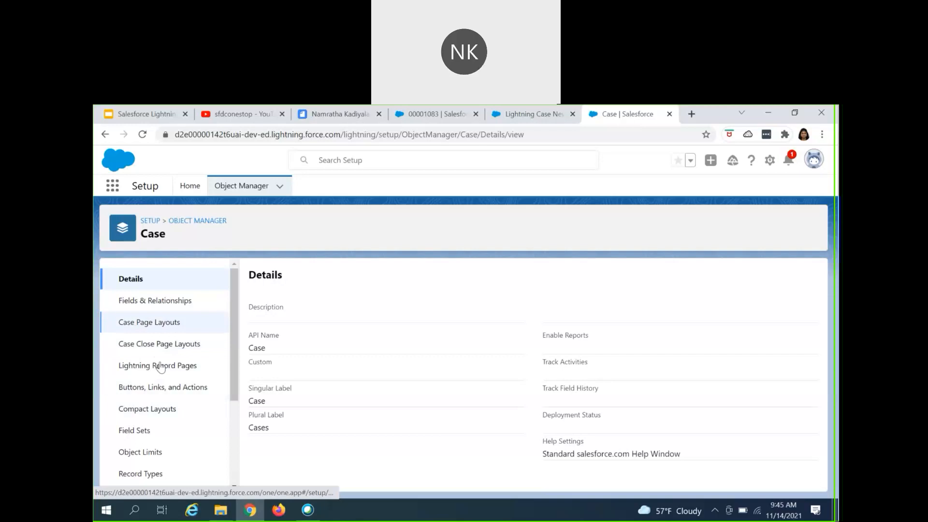
click(145, 412)
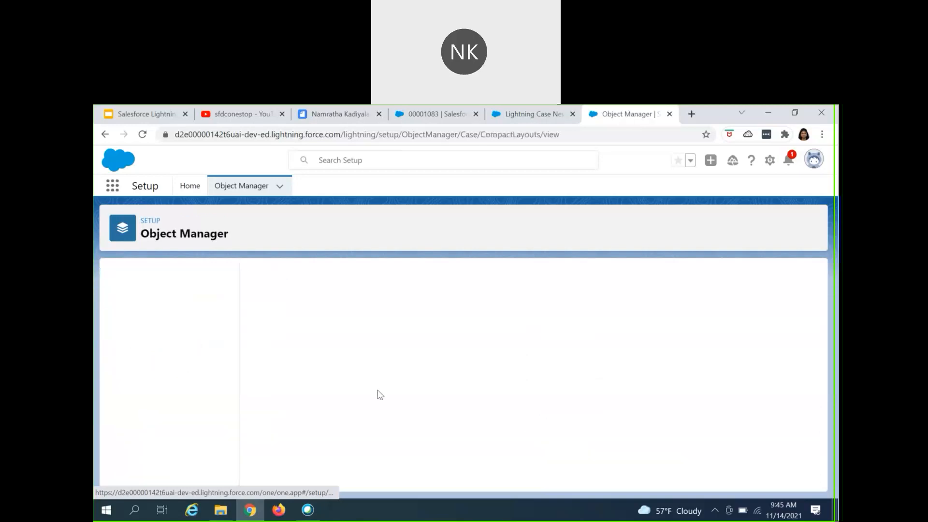
Check the highlights panel on the open case record and in the page builder, and return to the Case compact layouts
click(457, 121)
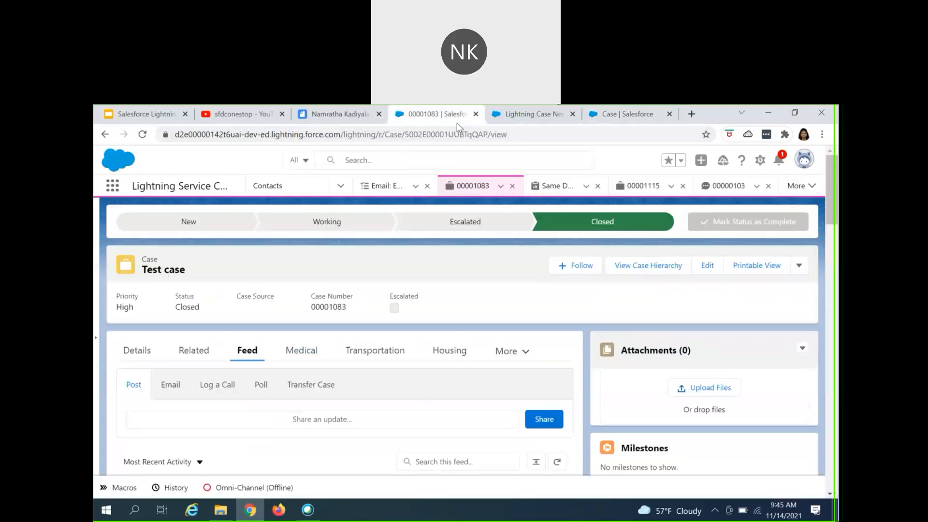
click(530, 118)
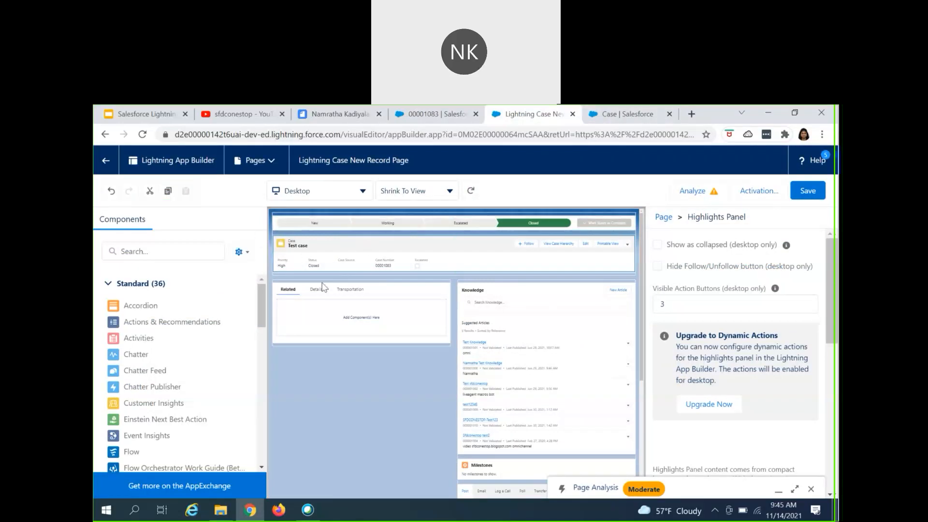
click(624, 114)
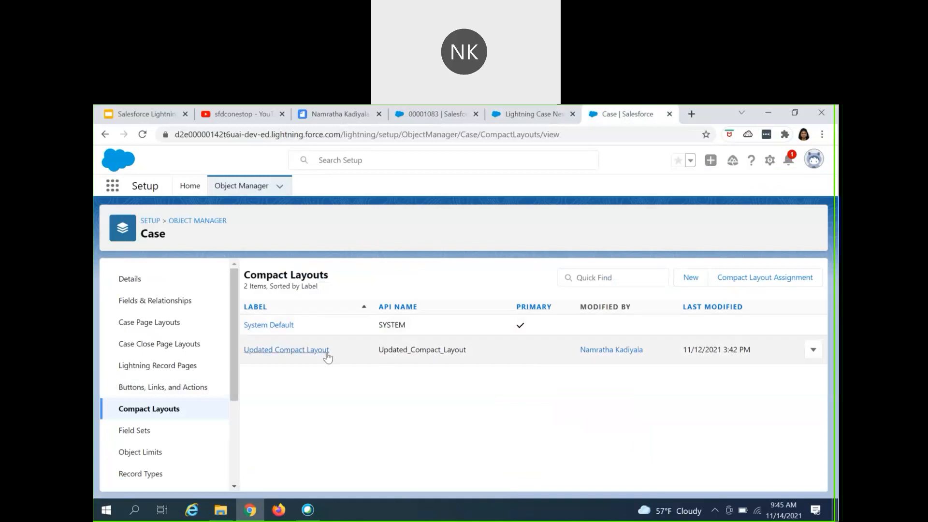
Open a new Case compact layout form, review its available fields, and cancel without creating the layout
click(691, 279)
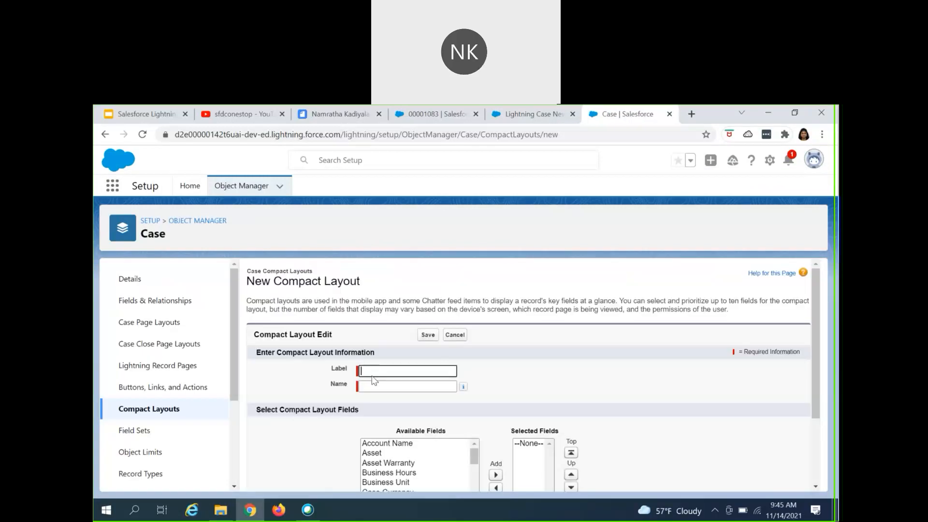
scroll(387, 372, down, 2)
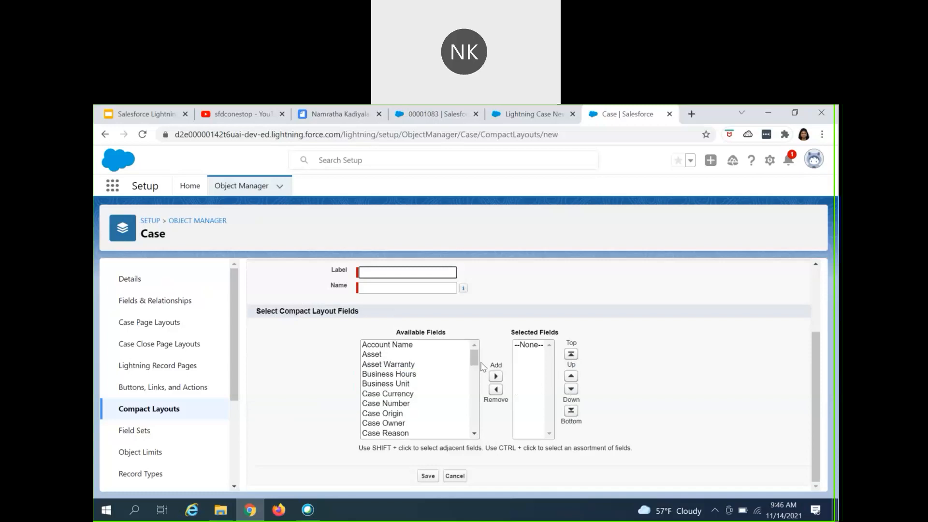
click(477, 397)
scroll(477, 396, down, 8)
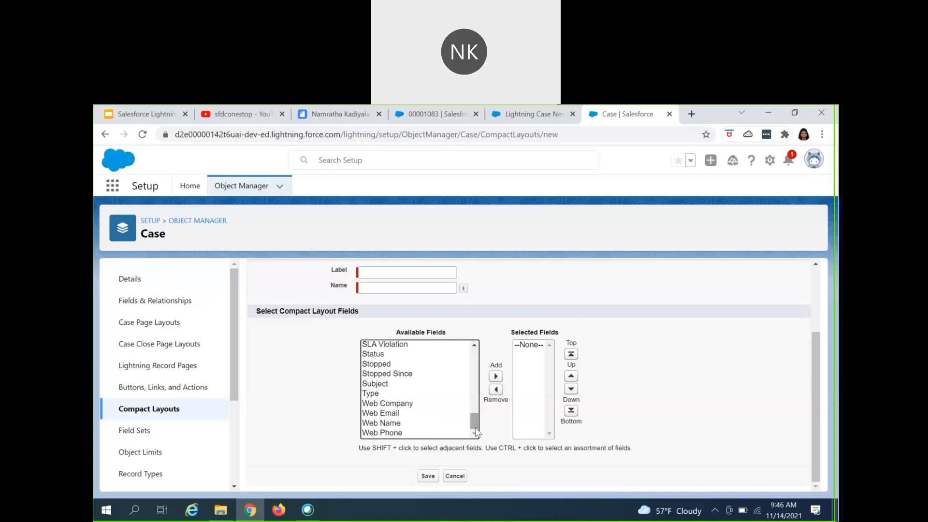
drag(474, 427, 477, 341)
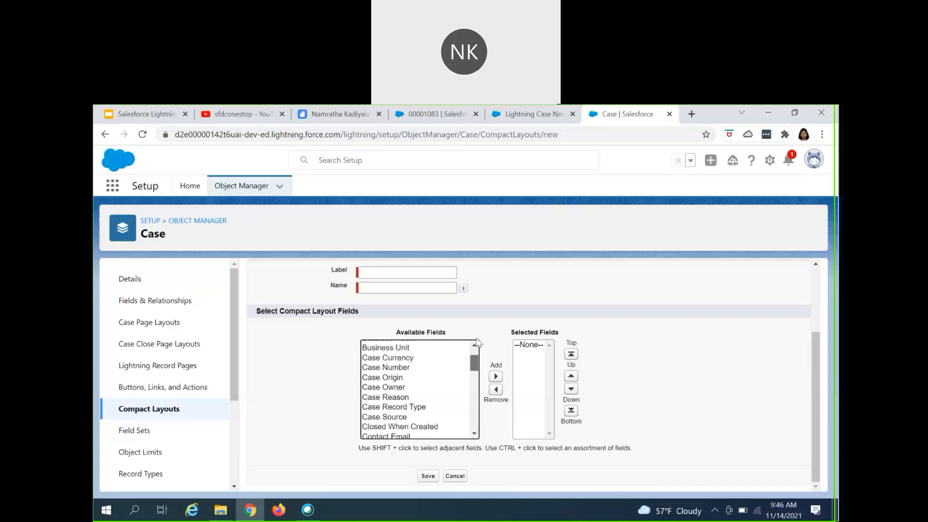
click(455, 476)
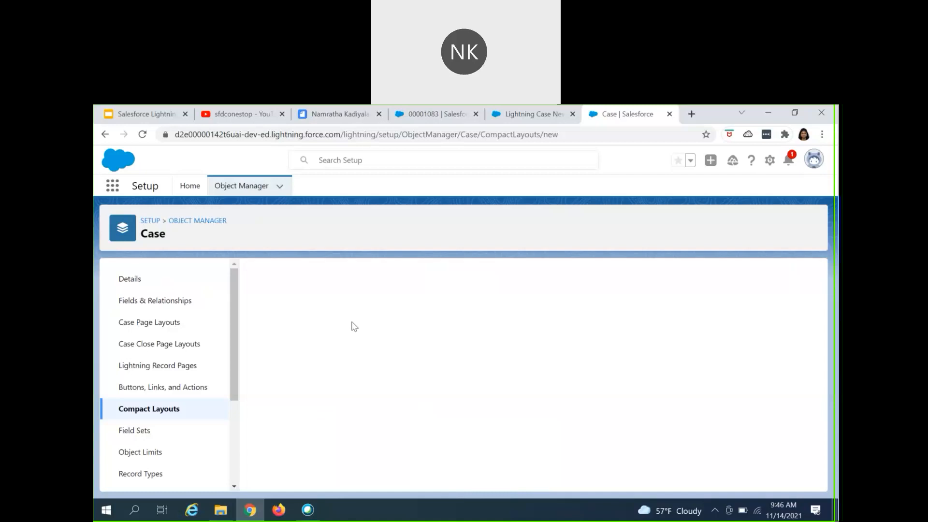
Open Updated Compact Layout for editing and move the Escalated field up to directly below Priority
click(307, 356)
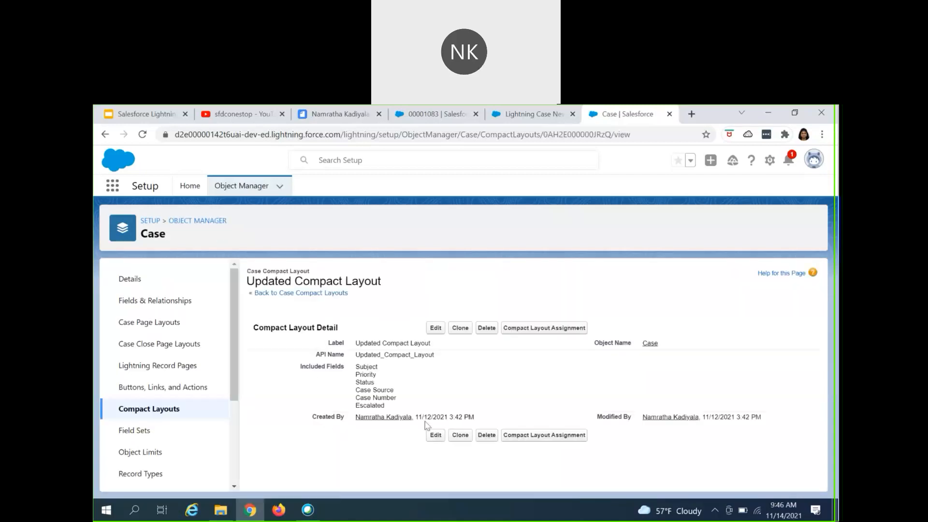
click(438, 441)
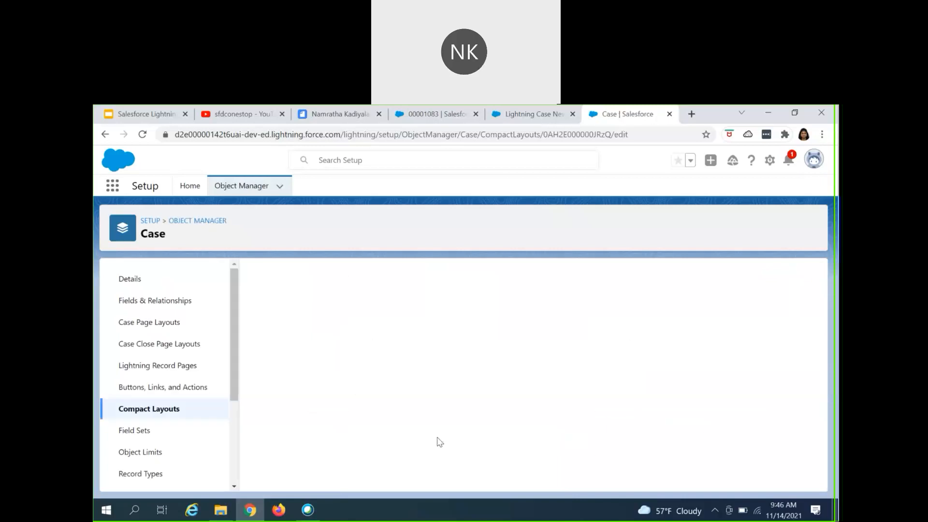
scroll(556, 427, down, 1)
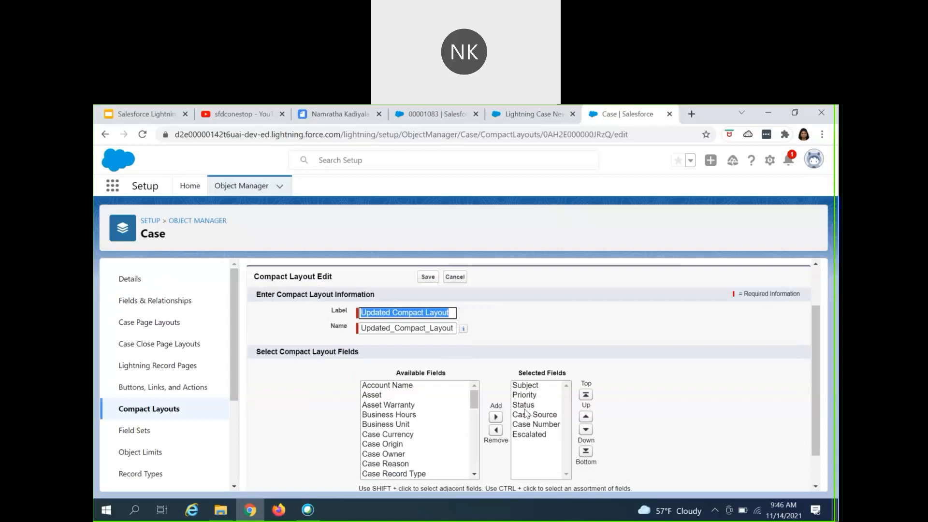
click(533, 436)
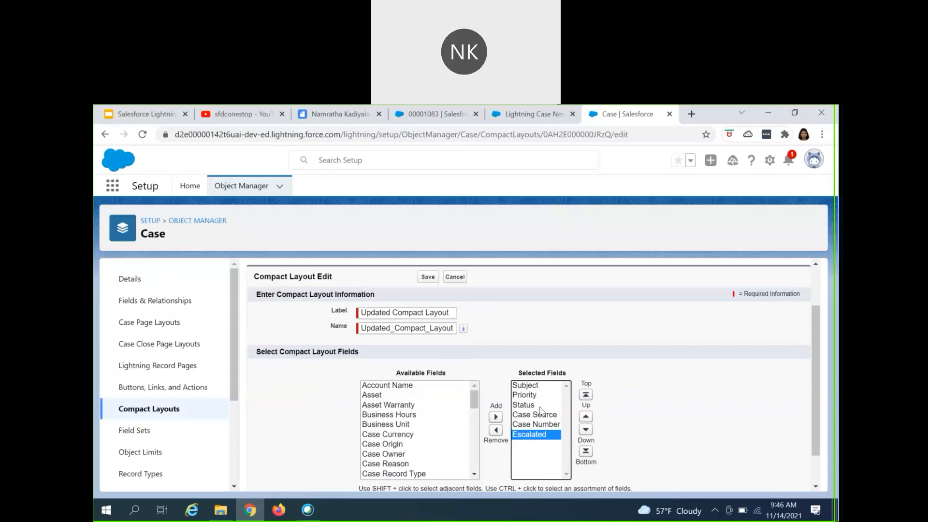
click(585, 417)
click(585, 417)
click(586, 417)
Move Case Source and Case Number above Escalated in the compact layout's selected fields, and save the layout
click(534, 425)
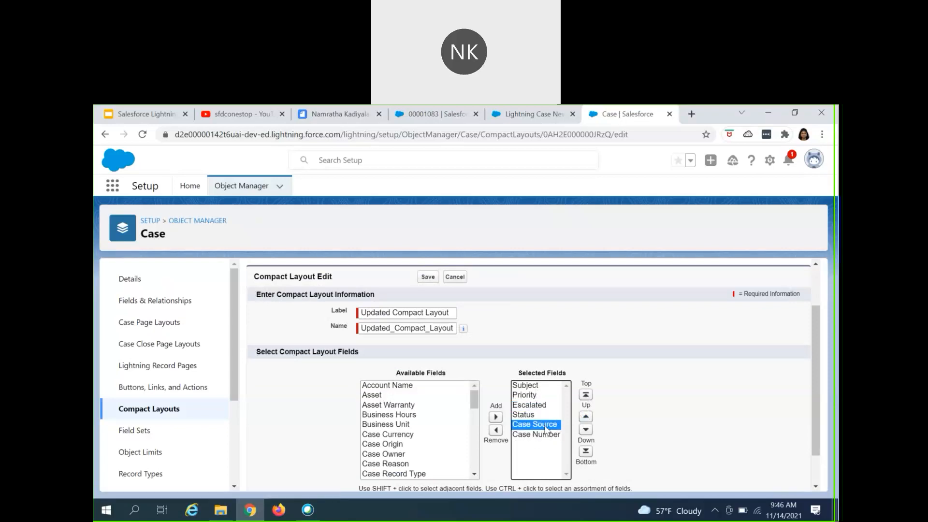
click(585, 416)
click(586, 417)
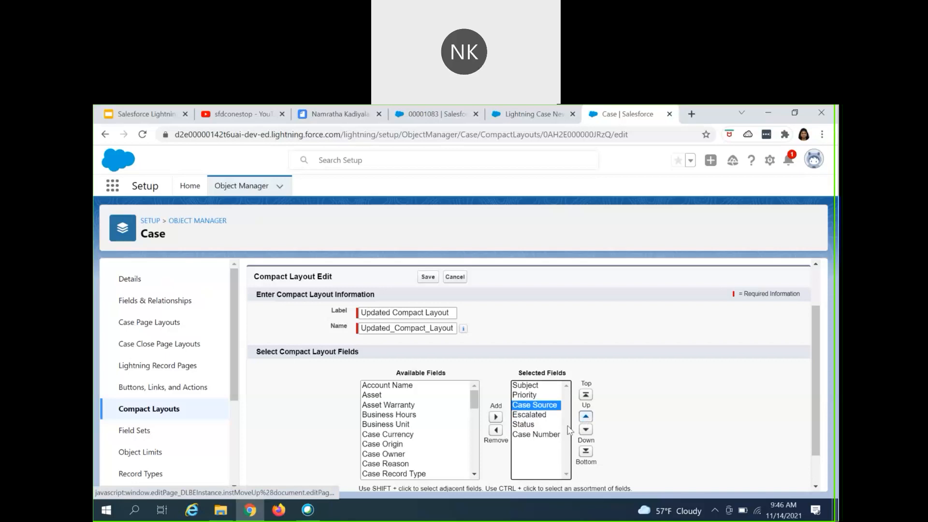
click(536, 434)
click(585, 416)
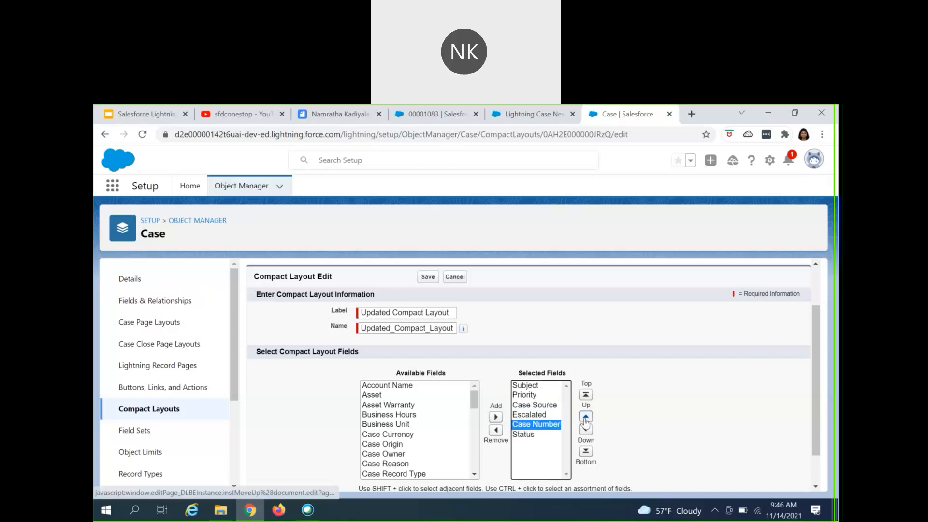
click(585, 417)
click(524, 435)
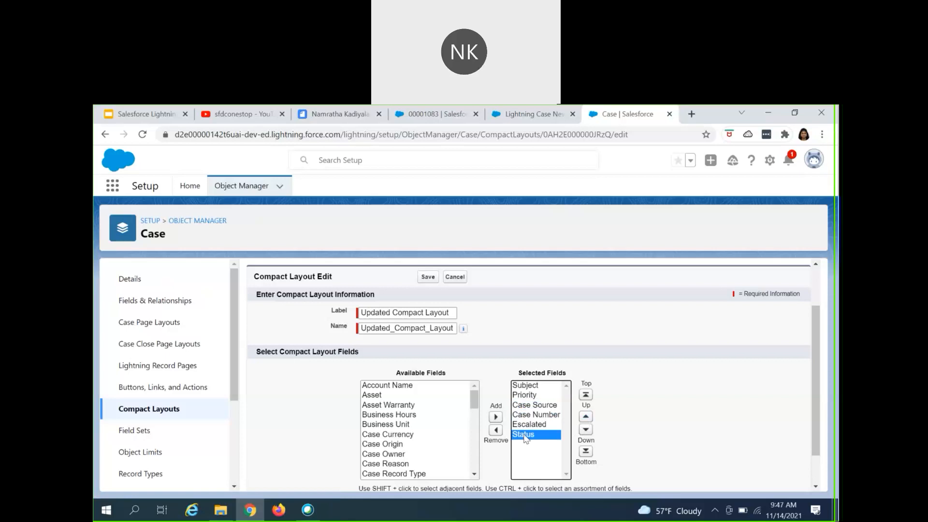
scroll(537, 425, down, 1)
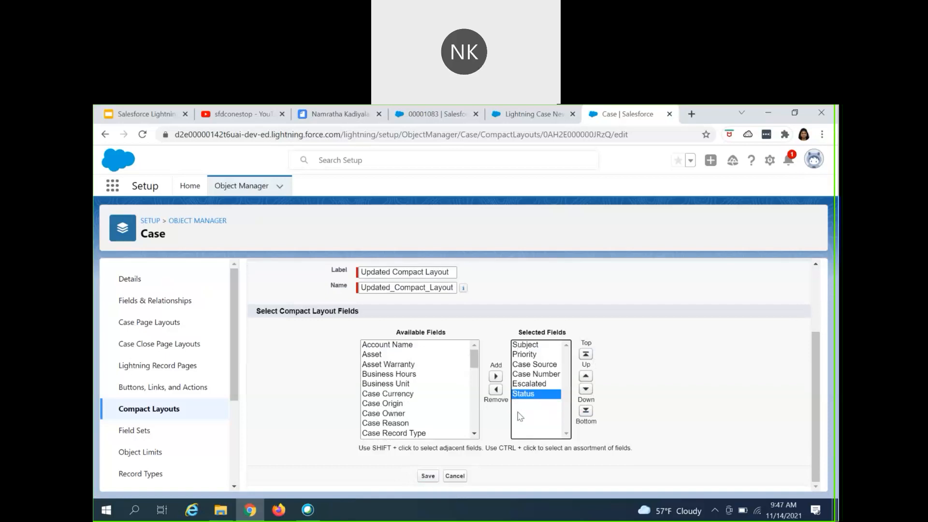
click(427, 477)
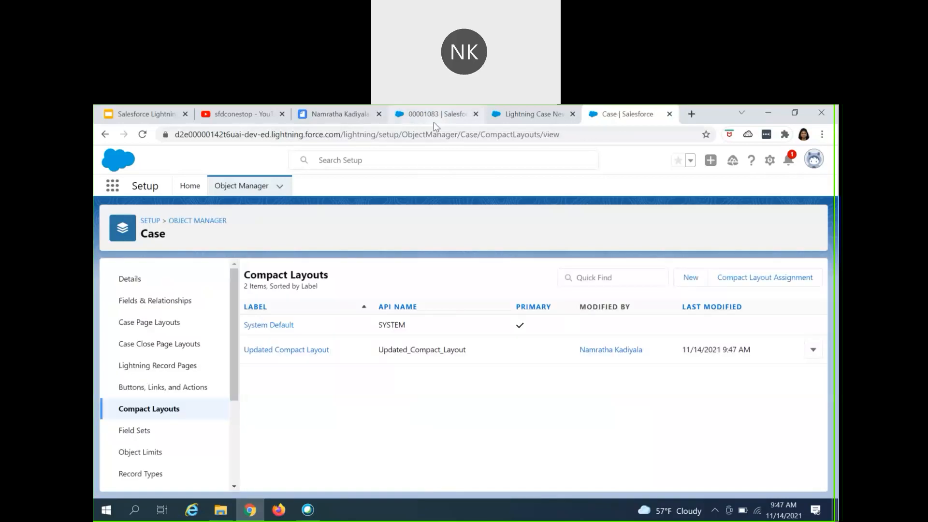
Return to the Lightning Case New Record Page builder and look over its Path and highlights panel
click(552, 118)
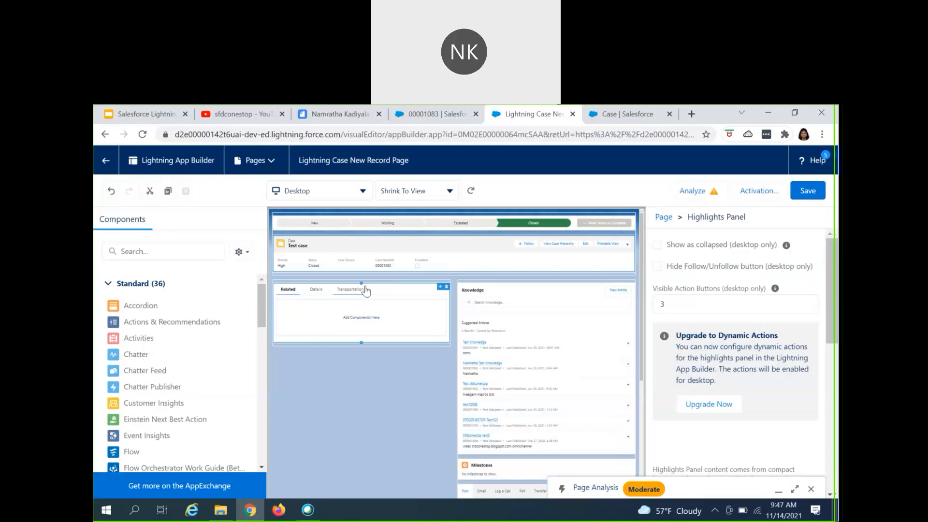
click(347, 225)
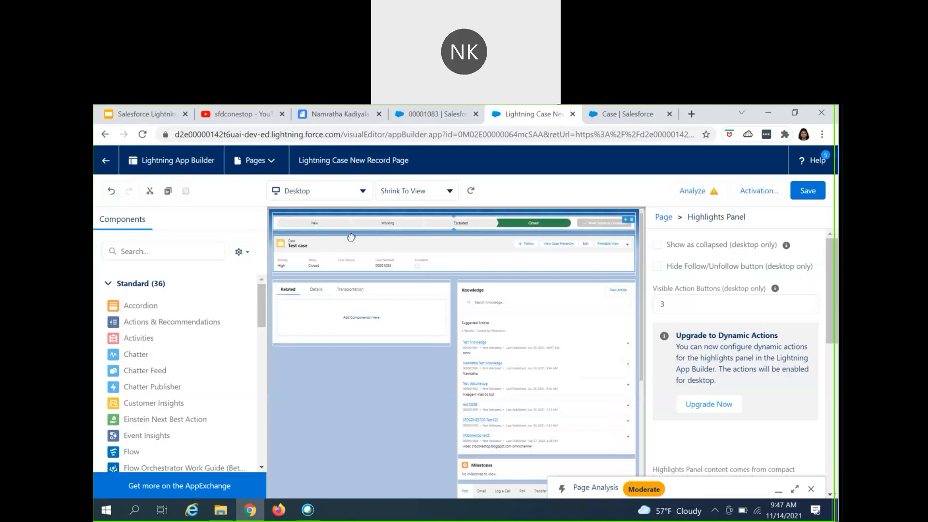
click(353, 252)
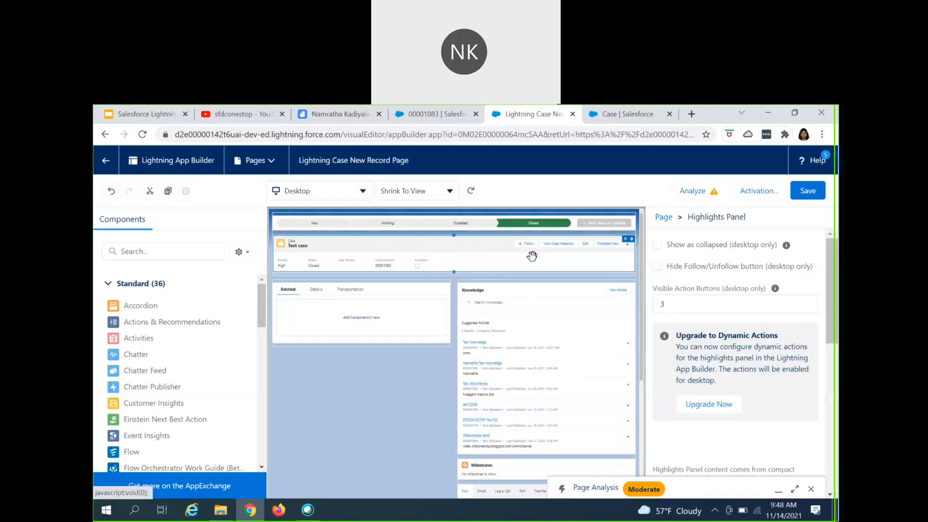
Select the Tabs component containing Related, Details and Transportation, look through its tabs, and move Details ahead of Related
click(411, 323)
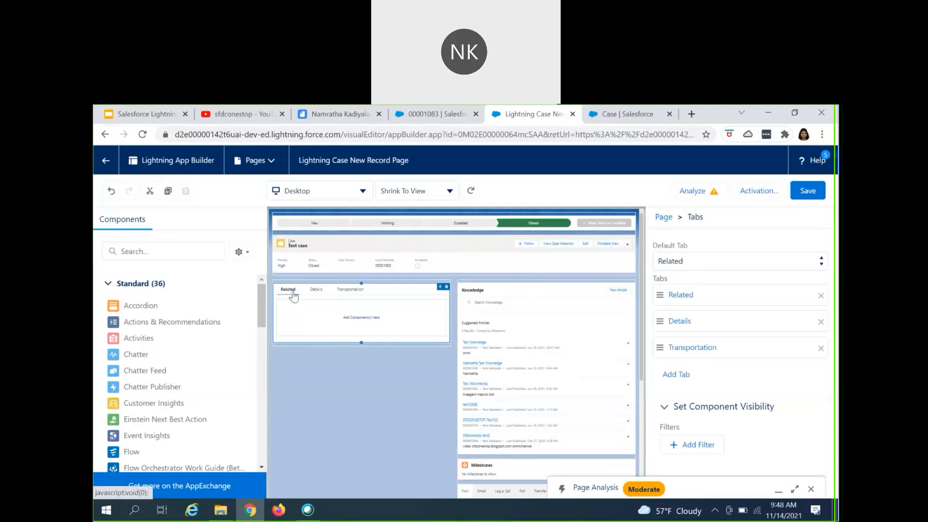
click(315, 289)
click(350, 290)
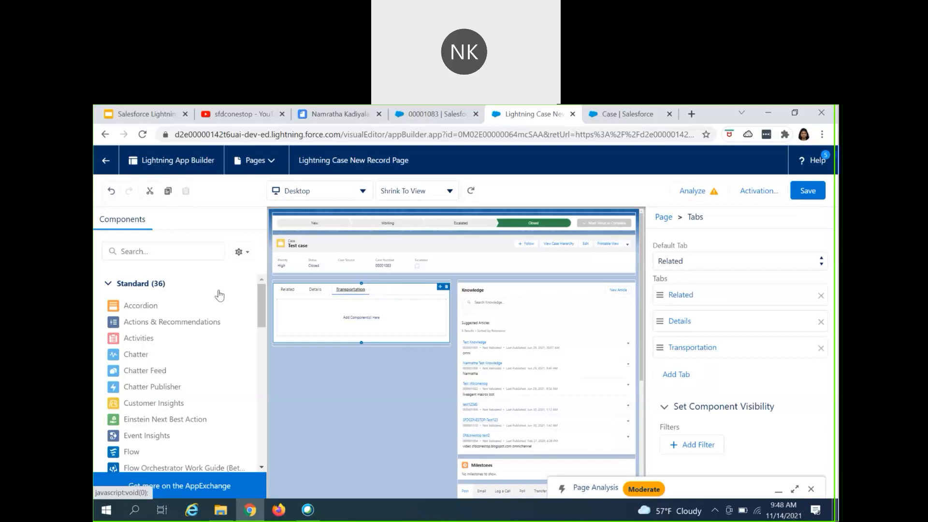
scroll(168, 368, down, 1)
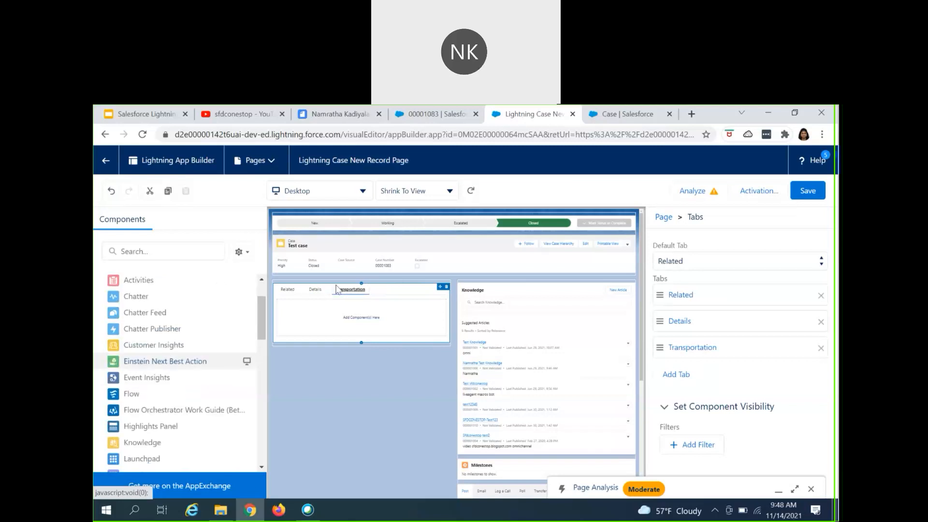
click(288, 289)
click(315, 290)
drag(698, 327, 696, 298)
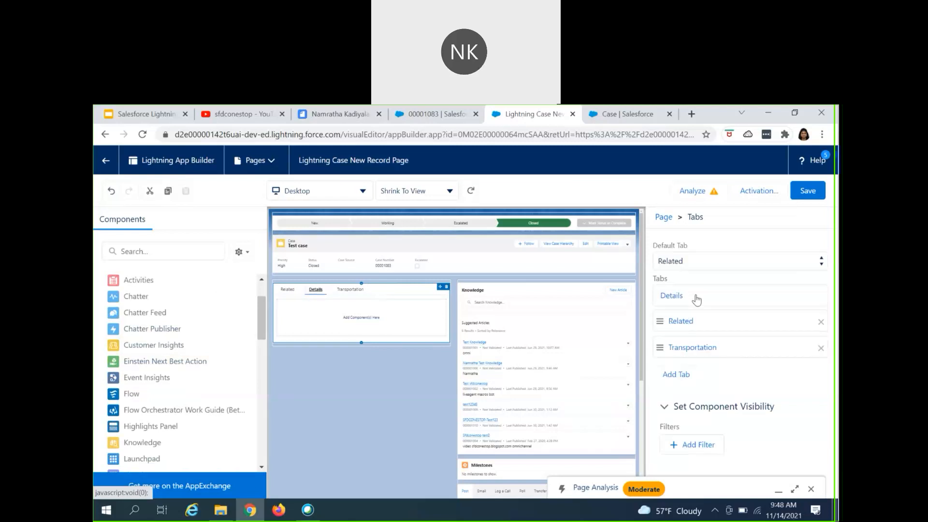
Give the Details tab the custom label "Case Details"
click(696, 299)
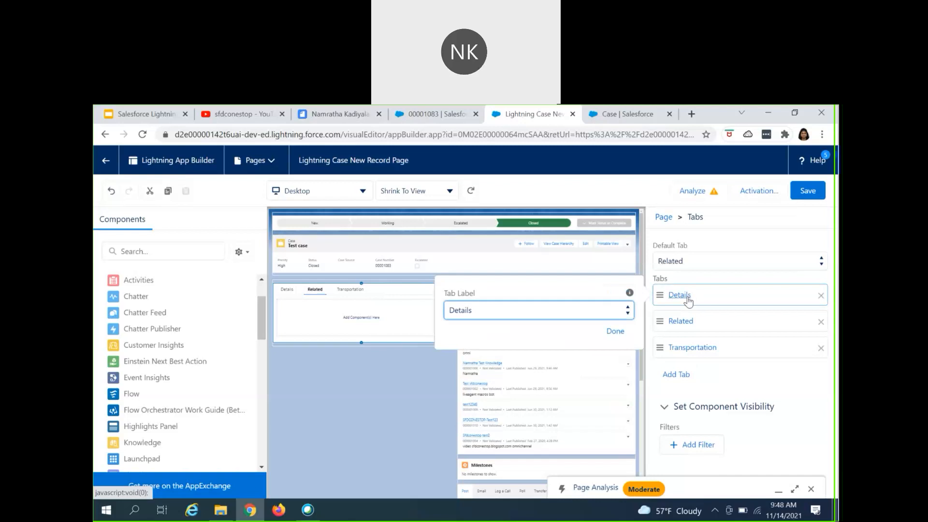
click(465, 311)
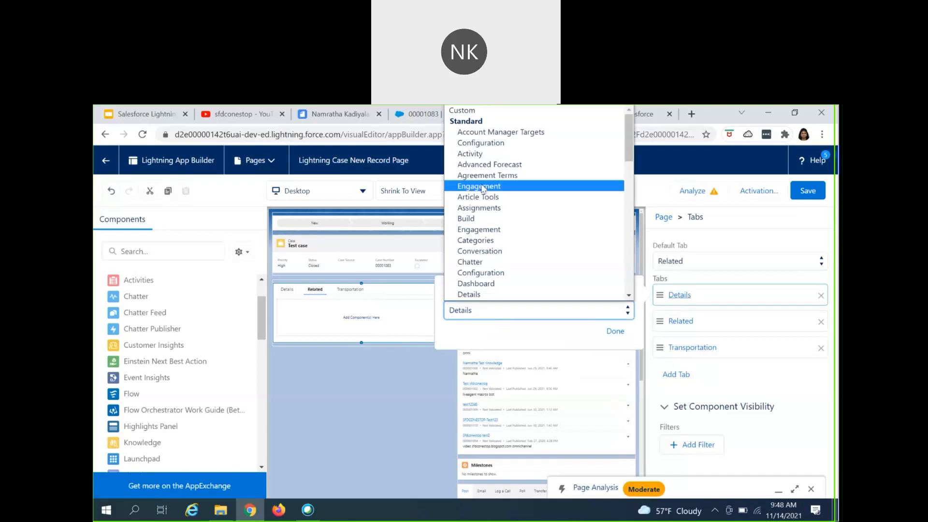
click(570, 114)
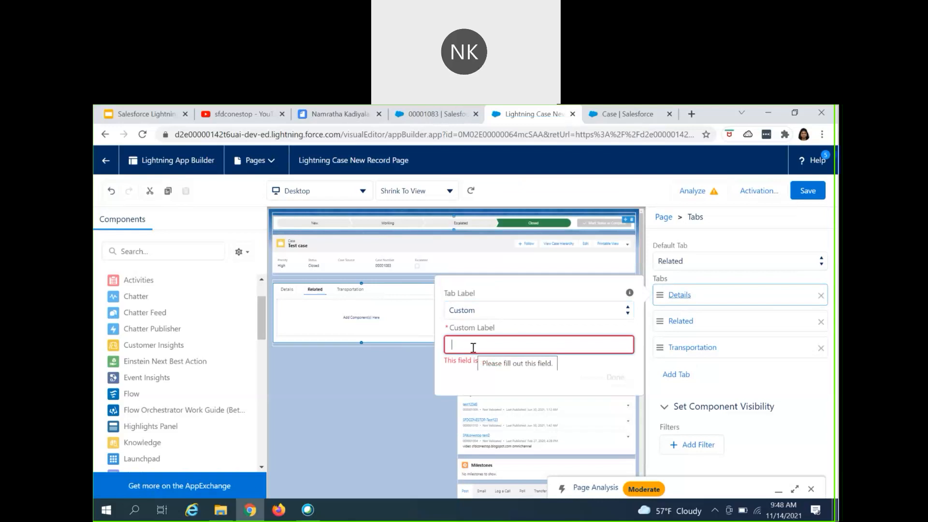
text(Case Details)
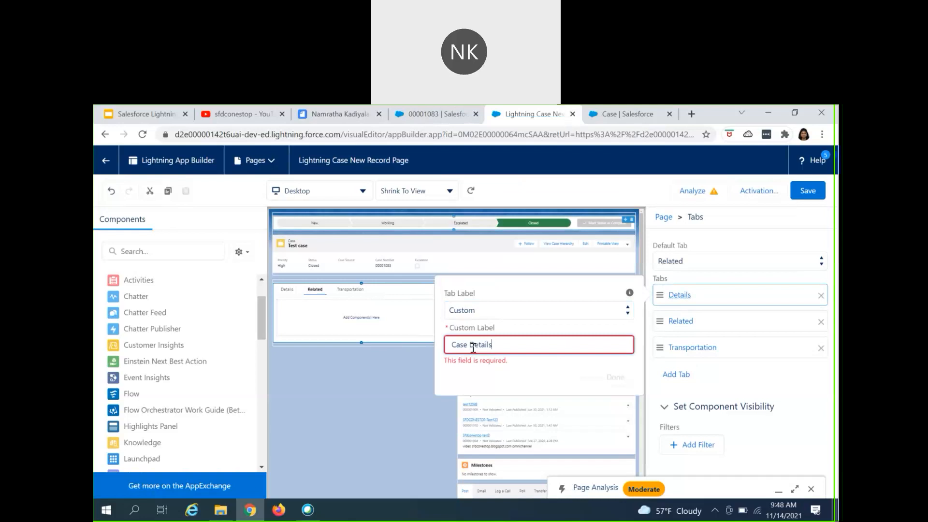
click(506, 382)
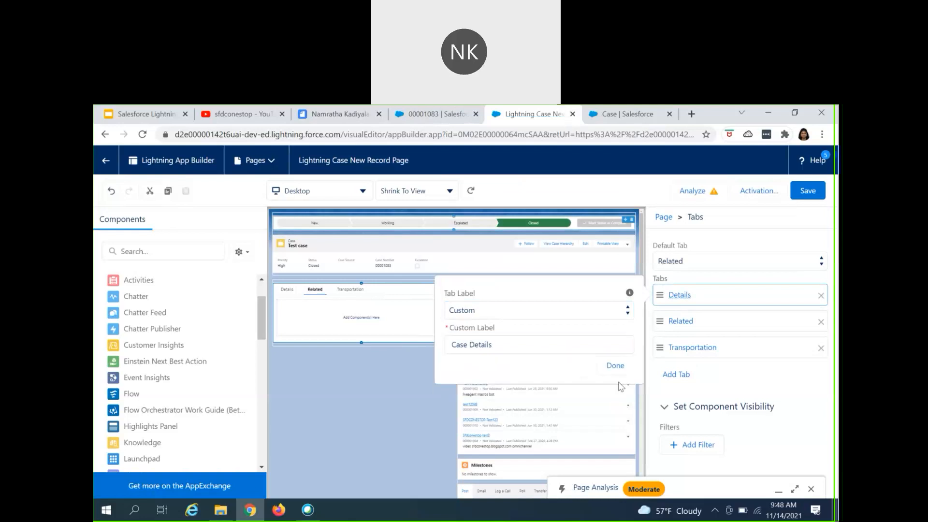
click(617, 377)
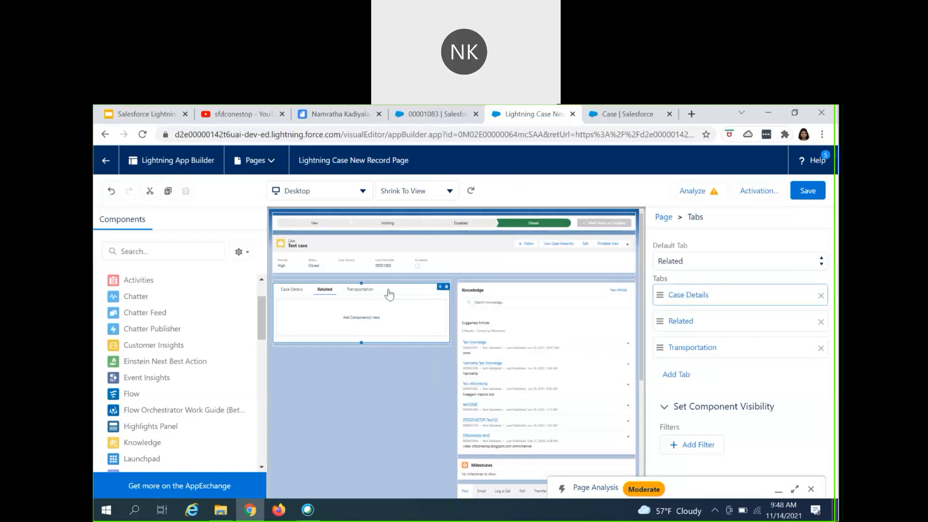
Give the Related tab the custom label "Related Information"
click(678, 327)
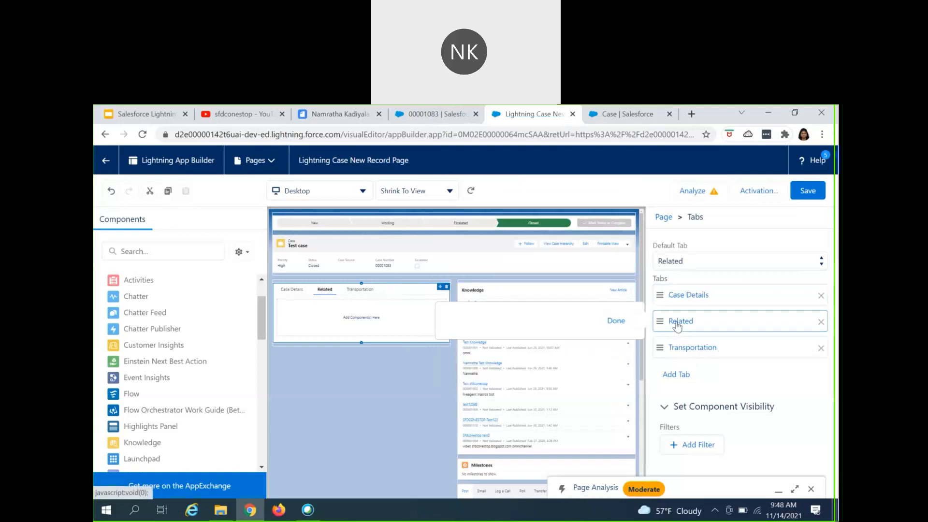
click(500, 337)
scroll(485, 151, up, 8)
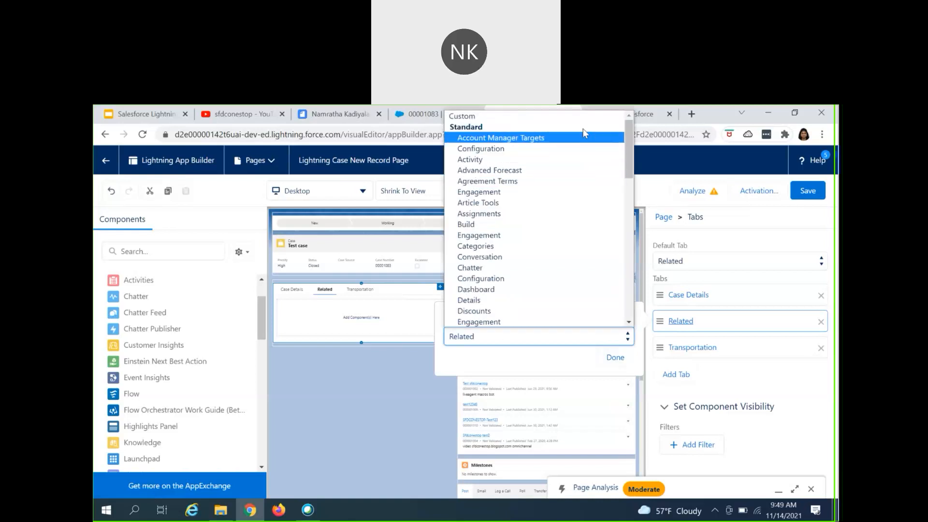
key(Up)
key(Up)
key(Return)
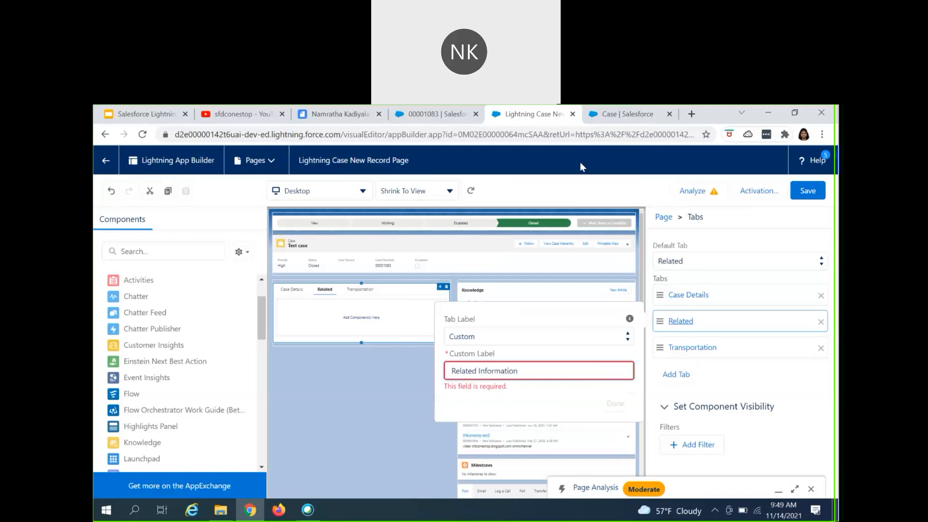
click(524, 409)
click(607, 397)
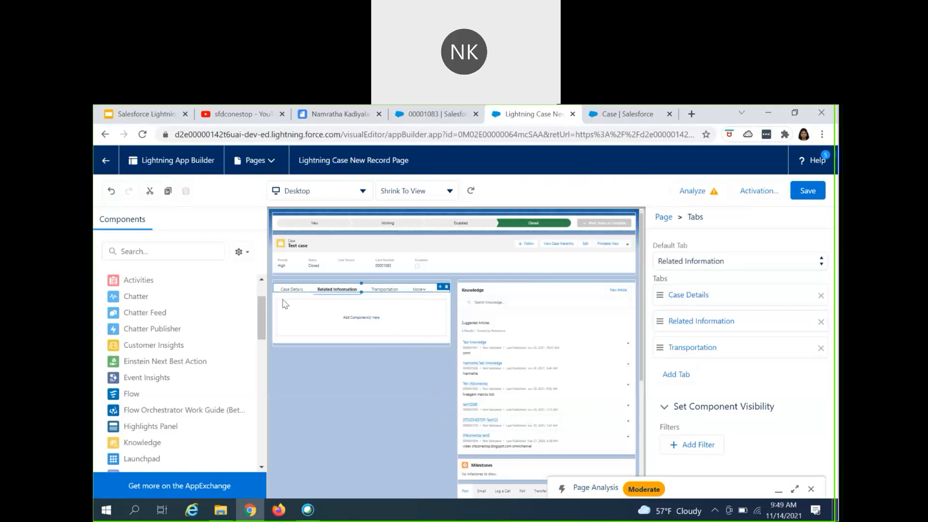
Add a Record Detail component to the Case Details tab
click(300, 290)
scroll(180, 384, down, 1)
scroll(182, 386, down, 4)
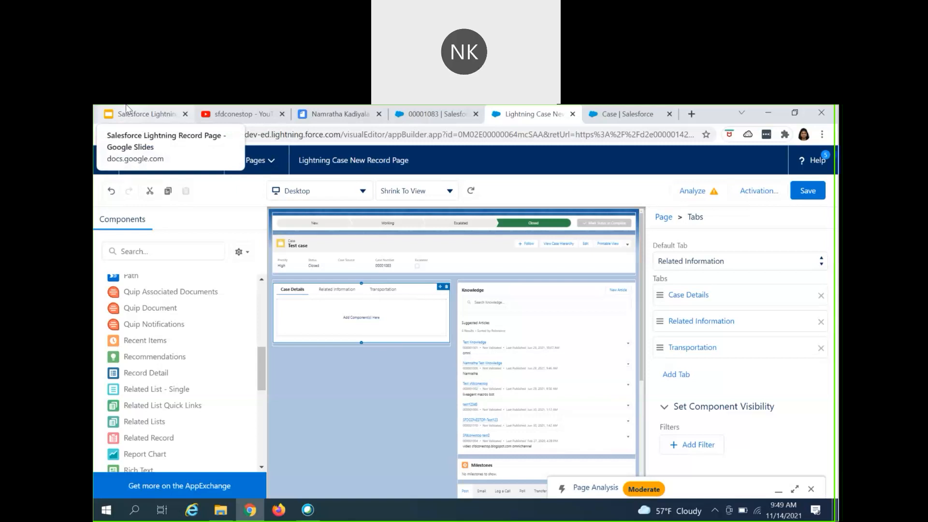
drag(157, 374, 306, 314)
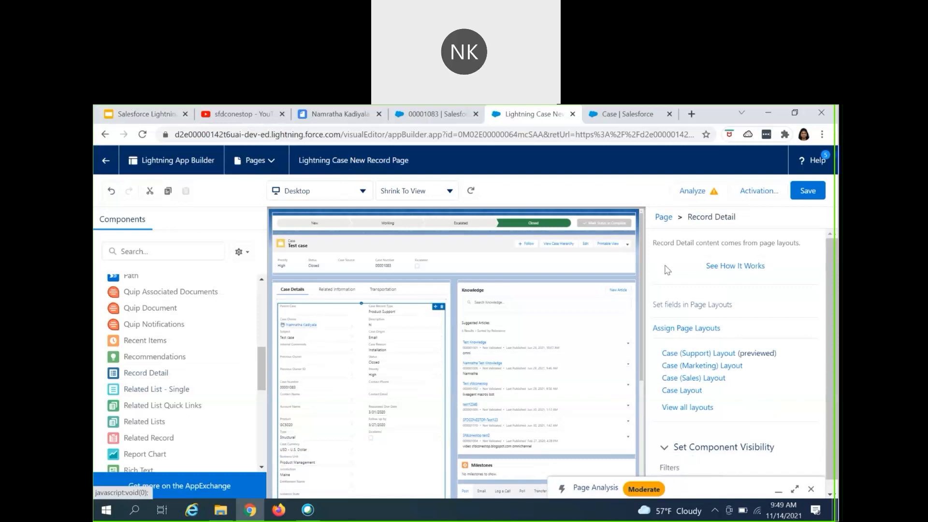
Open Case Layout from the Case object's page layouts in Setup and look over its fields
click(627, 116)
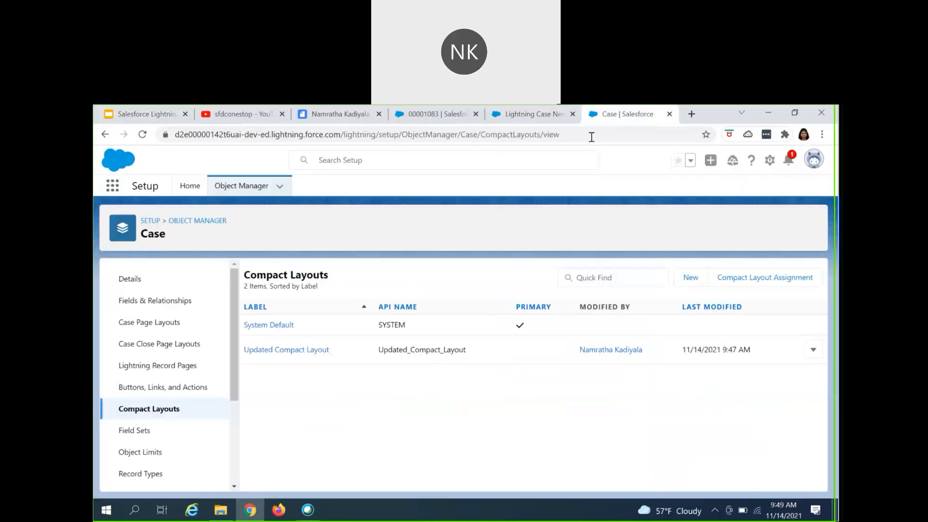
click(158, 326)
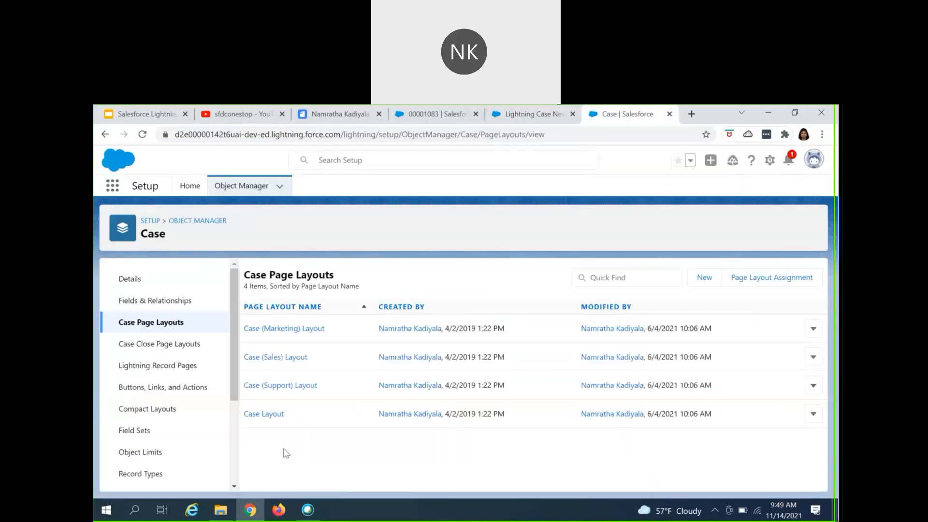
click(280, 415)
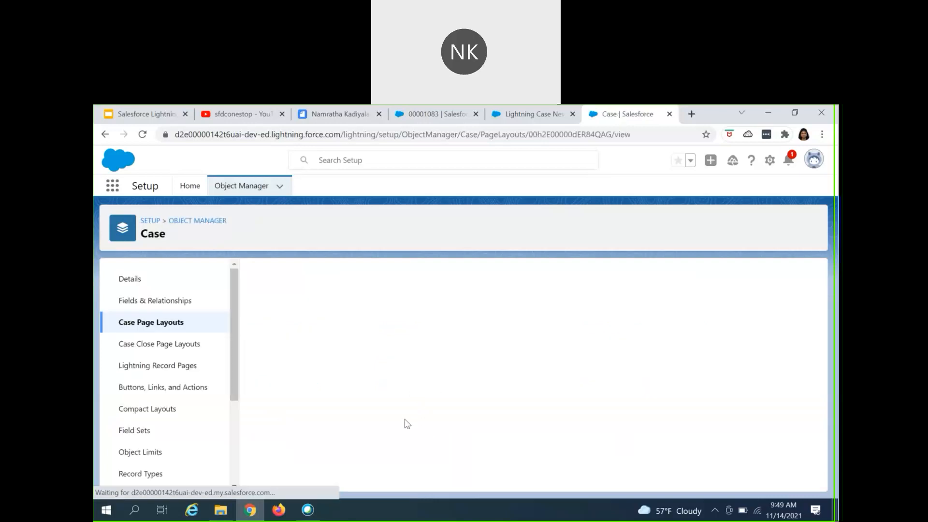
scroll(406, 411, down, 6)
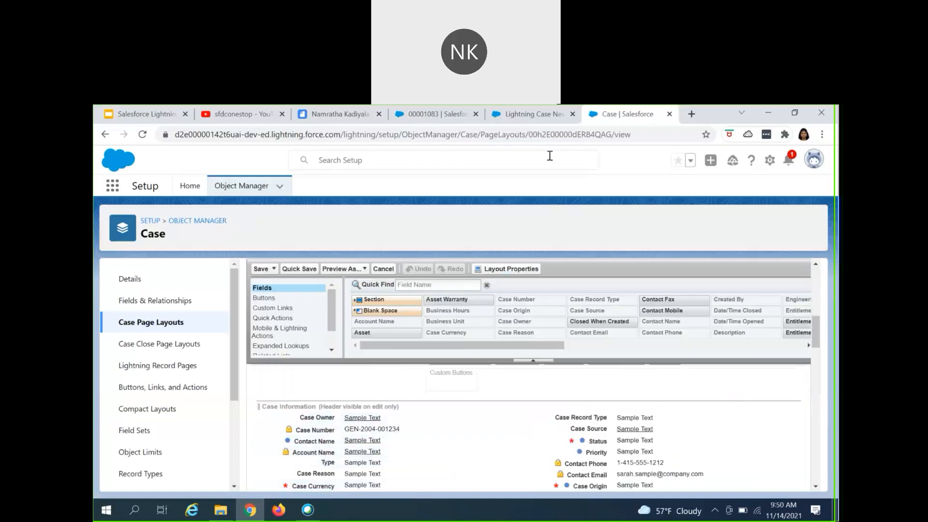
Check which page layout the Record Detail component previews, open Case (Support) Layout in Setup, and compare it with the builder's case details
click(555, 116)
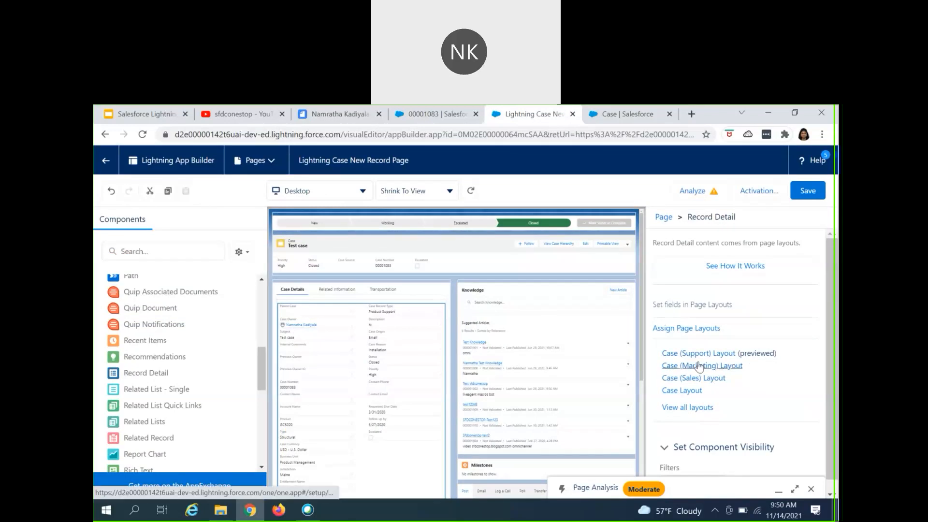
click(604, 112)
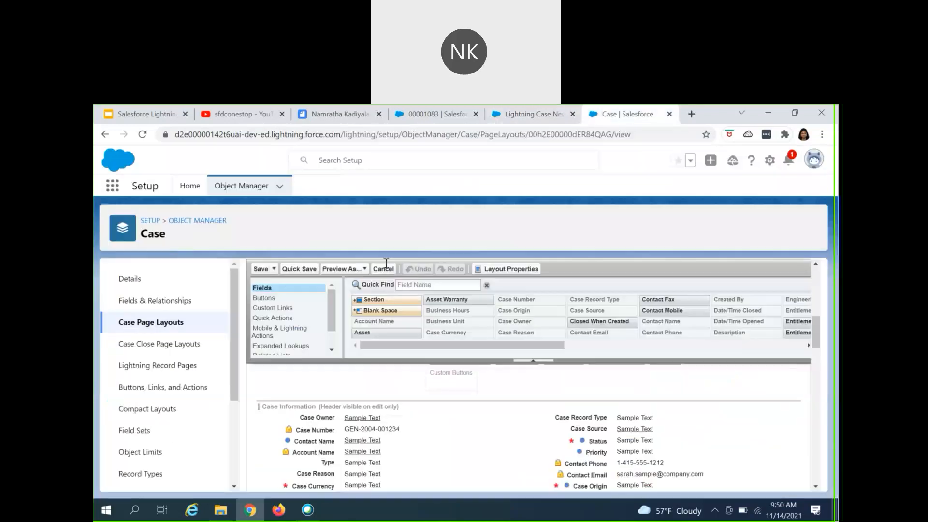
click(170, 323)
click(291, 385)
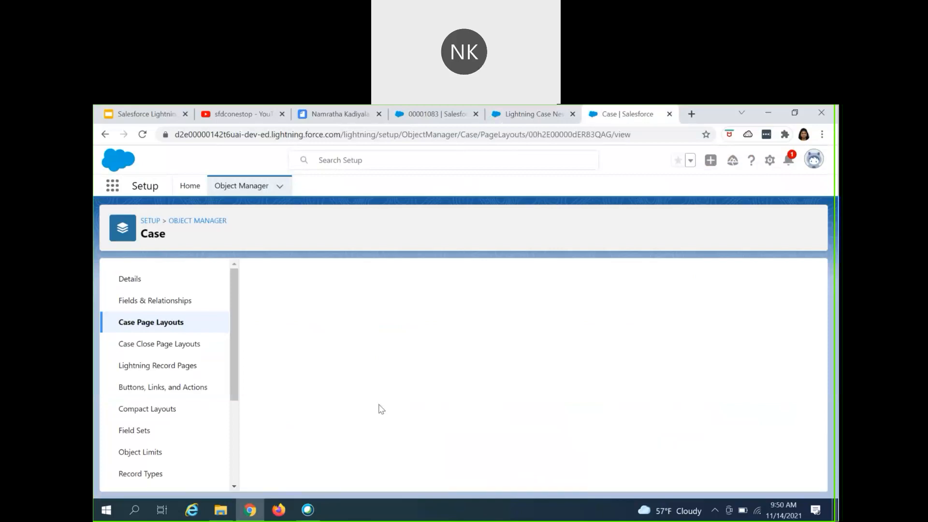
scroll(373, 428, down, 3)
click(551, 118)
scroll(363, 409, down, 5)
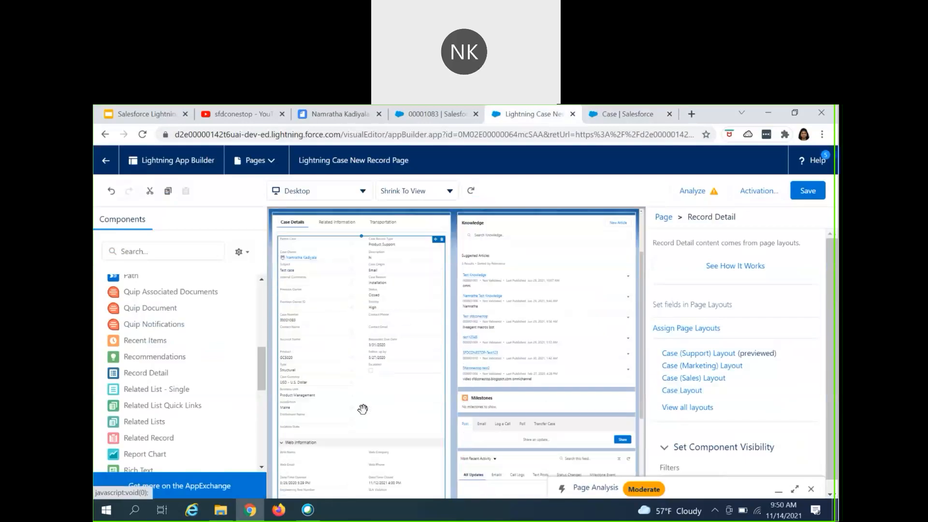
scroll(363, 409, up, 5)
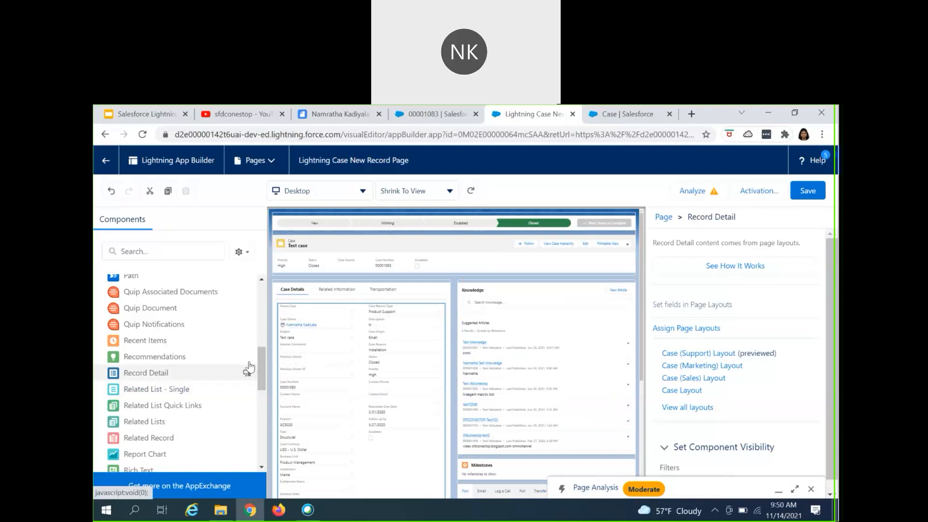
Add a Related List - Single component to the Related Information tab
scroll(248, 369, up, 10)
click(337, 289)
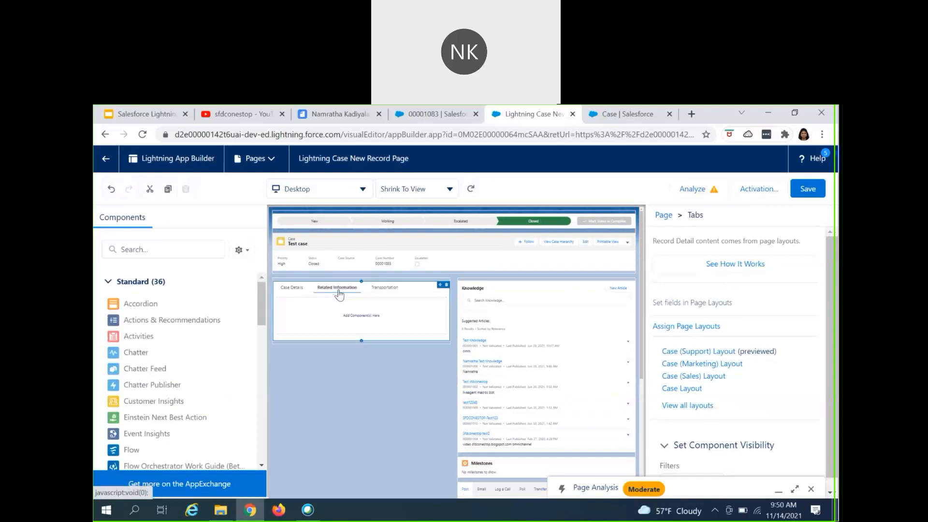
scroll(162, 400, down, 4)
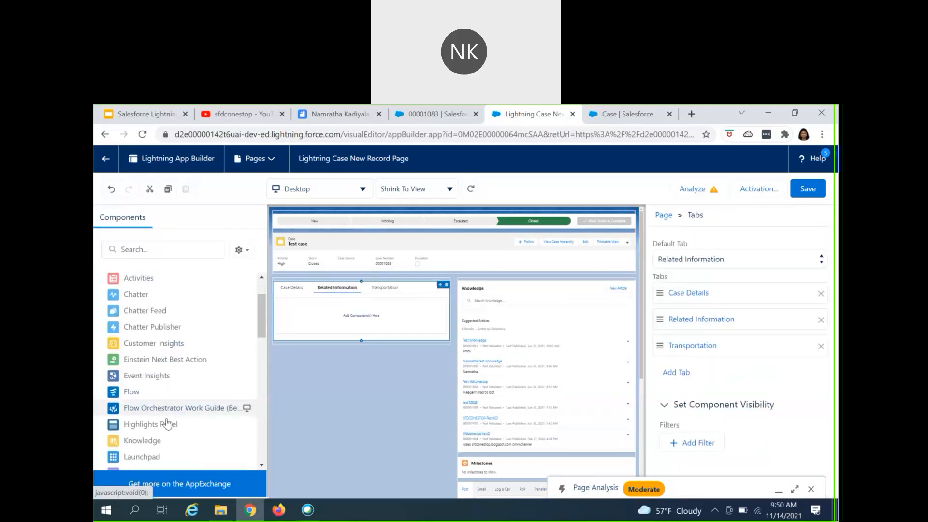
scroll(165, 442, down, 4)
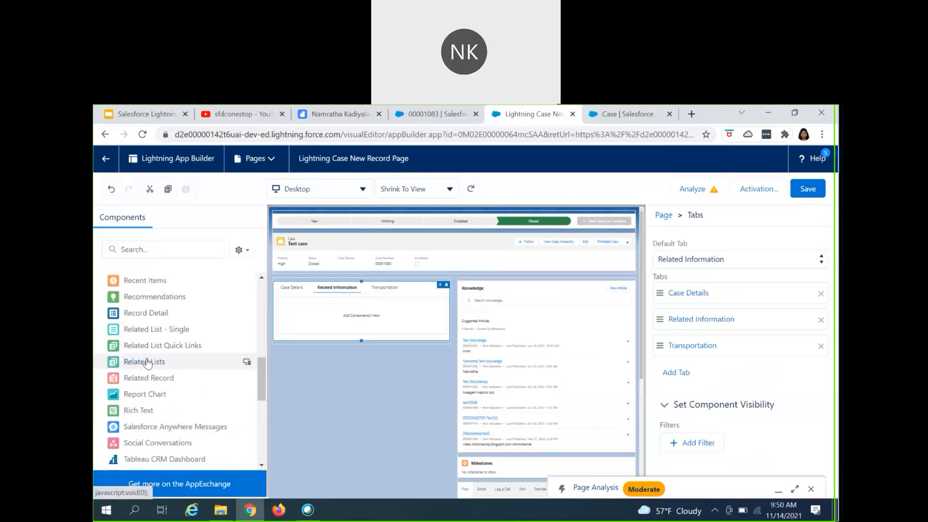
drag(154, 329, 307, 309)
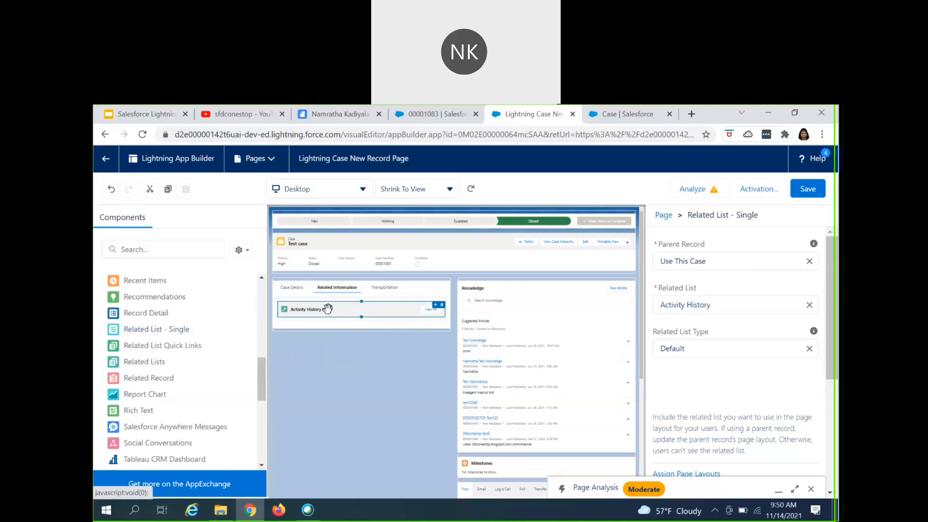
Examine the related lists included in the Case (Support) Layout in Setup, from Solutions through Activity History
click(627, 114)
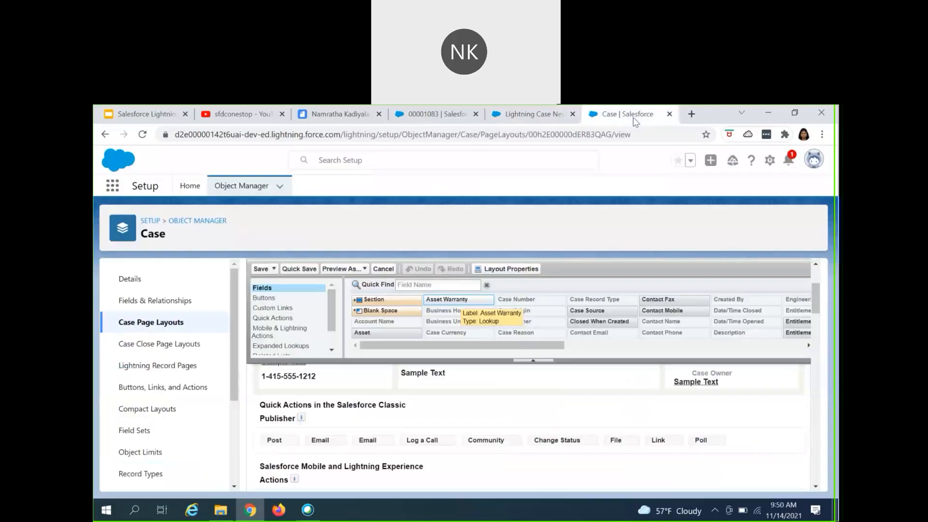
scroll(365, 438, up, 5)
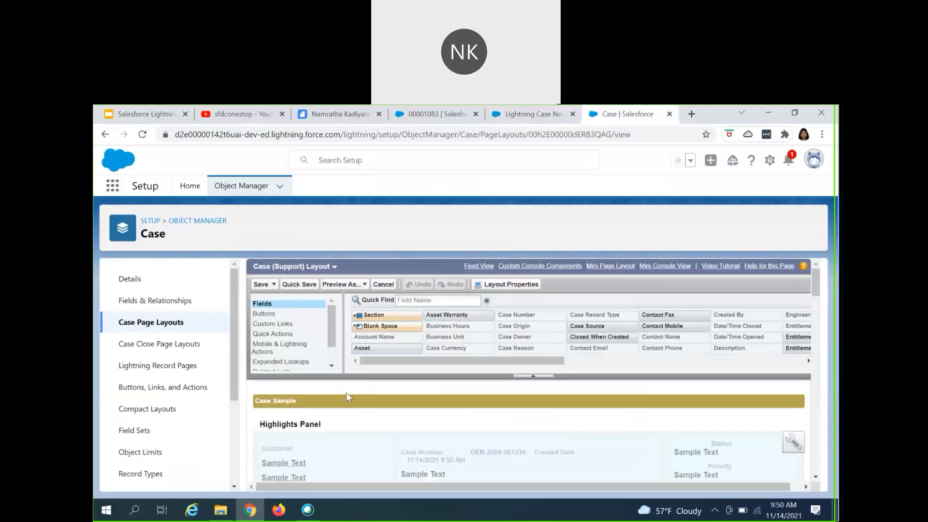
scroll(282, 360, down, 2)
click(275, 345)
scroll(310, 425, down, 10)
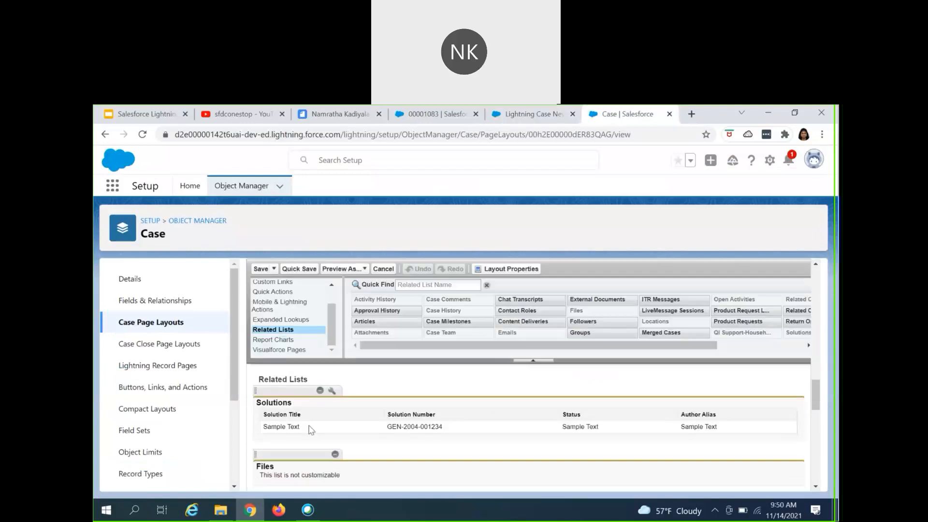
scroll(310, 416, down, 5)
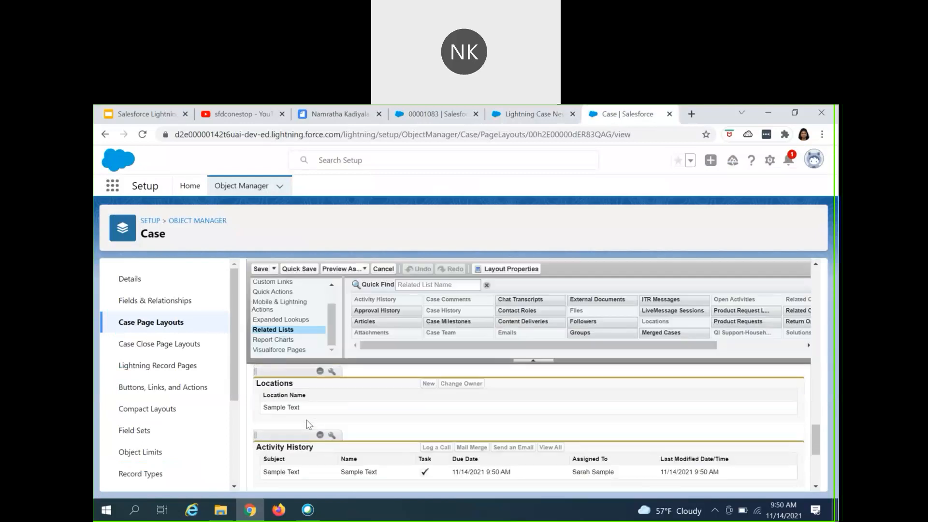
scroll(310, 426, up, 3)
scroll(307, 425, up, 2)
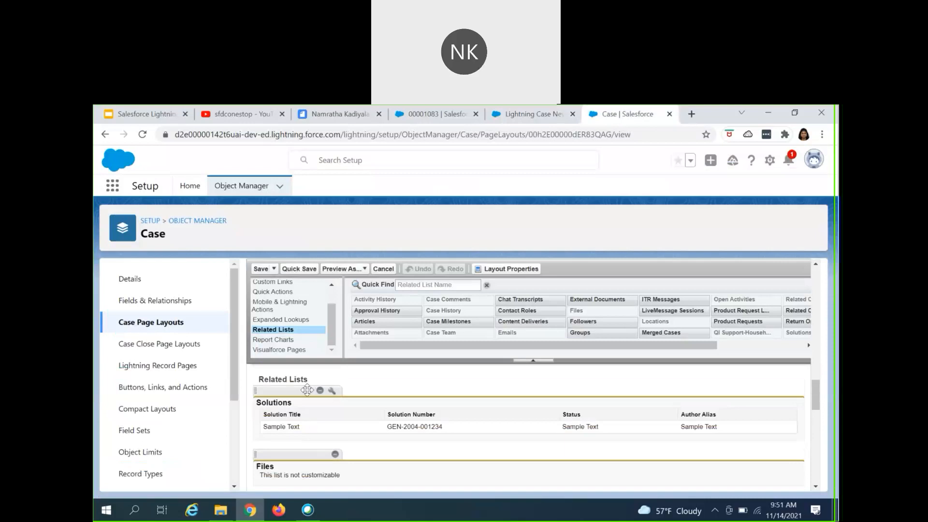
scroll(274, 471, down, 1)
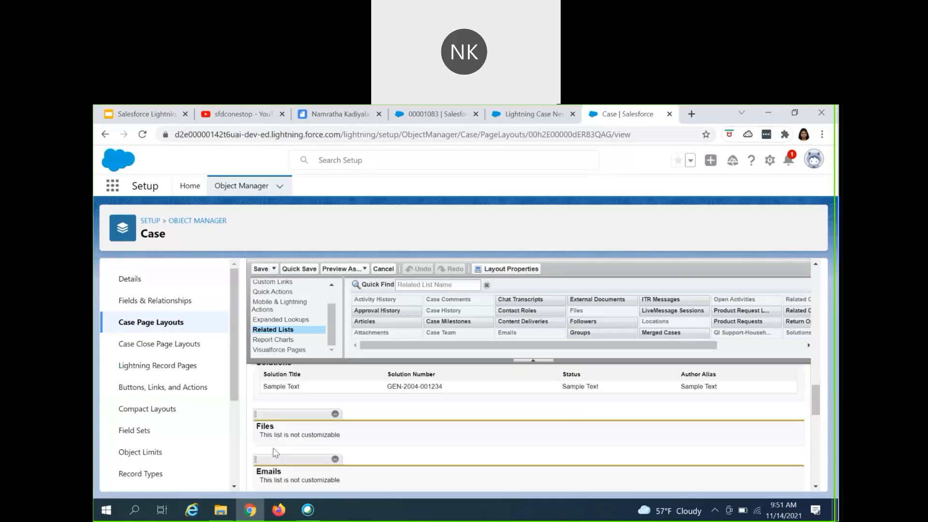
scroll(274, 473, down, 2)
scroll(274, 444, down, 2)
scroll(289, 464, down, 3)
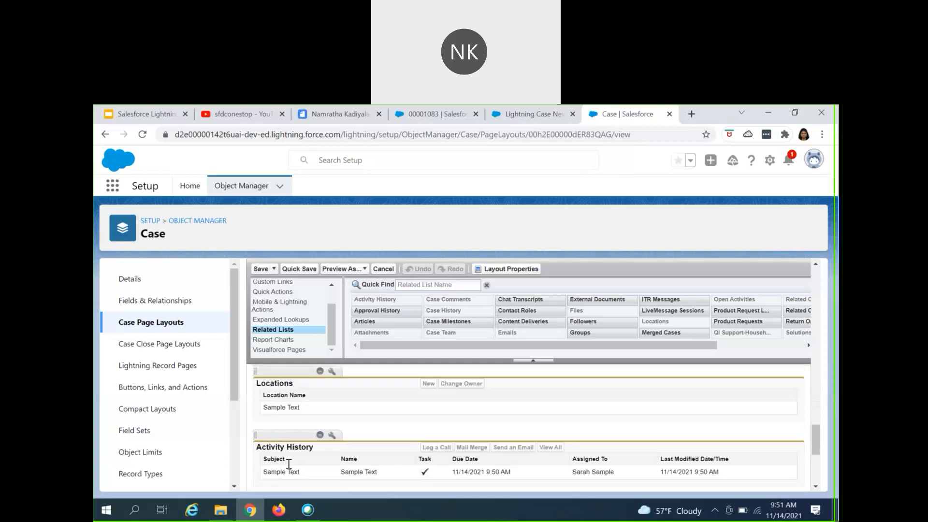
scroll(304, 463, up, 1)
scroll(304, 463, up, 2)
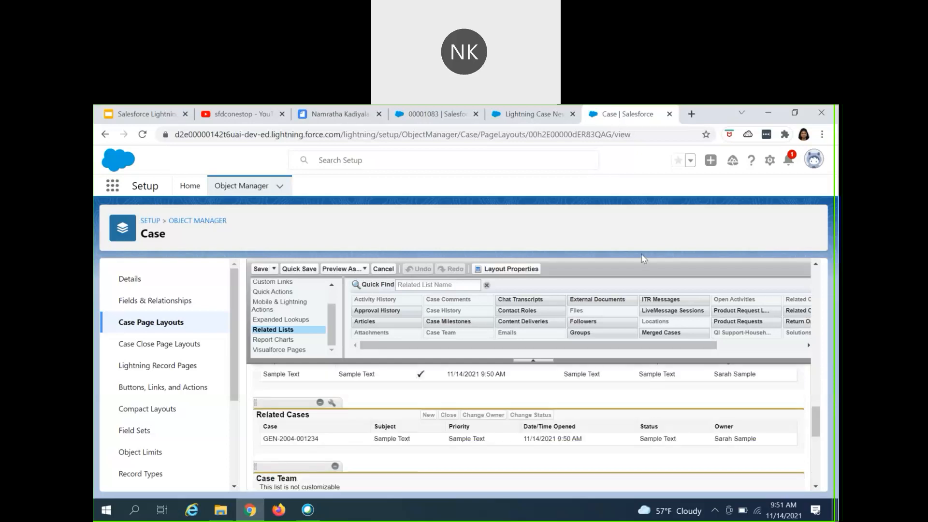
Return to the Lightning page builder and add another Related List - Single component below the Tabs component
click(559, 117)
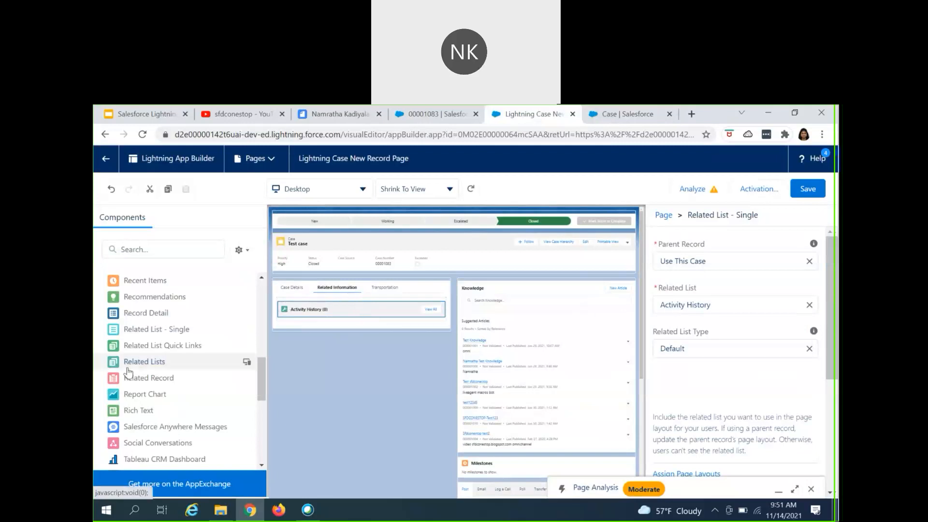
mouse_move(179, 334)
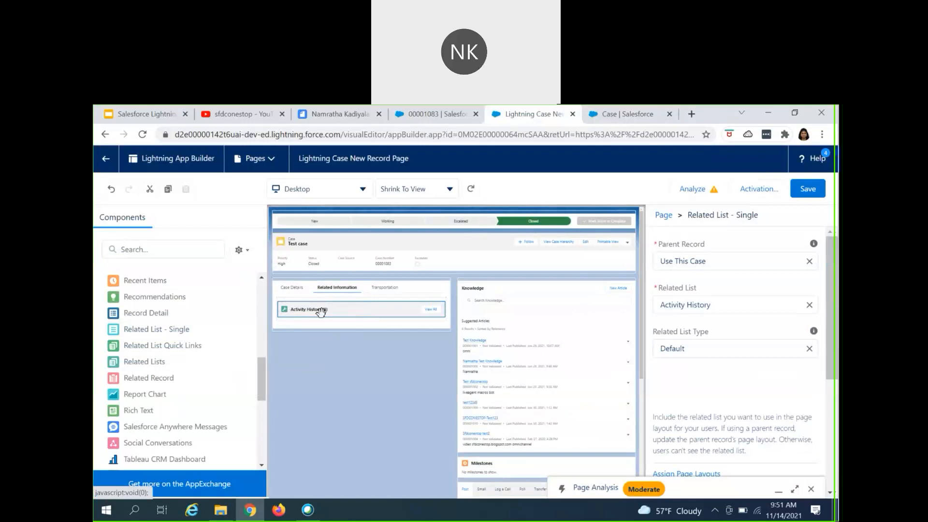
drag(176, 335, 304, 330)
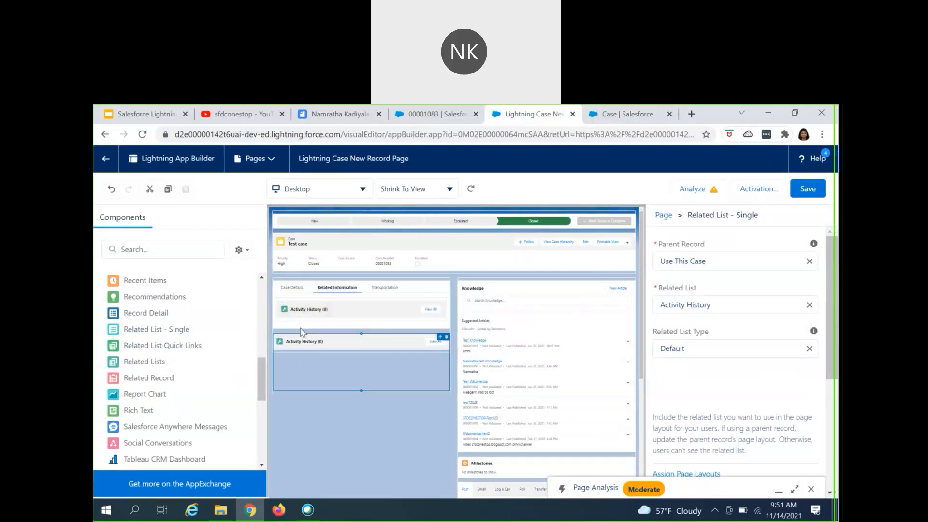
drag(178, 337, 304, 360)
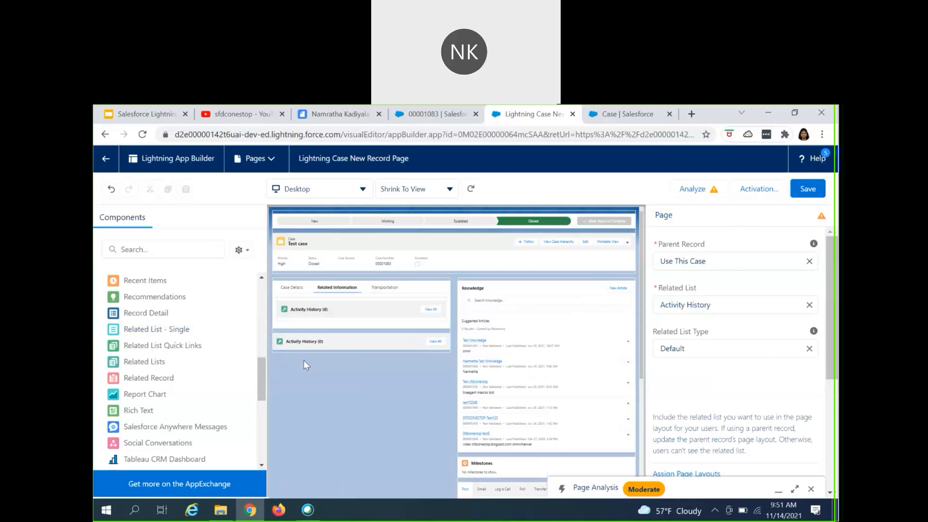
Set the related list shown in the Related Information tab to Case Milestones
click(352, 309)
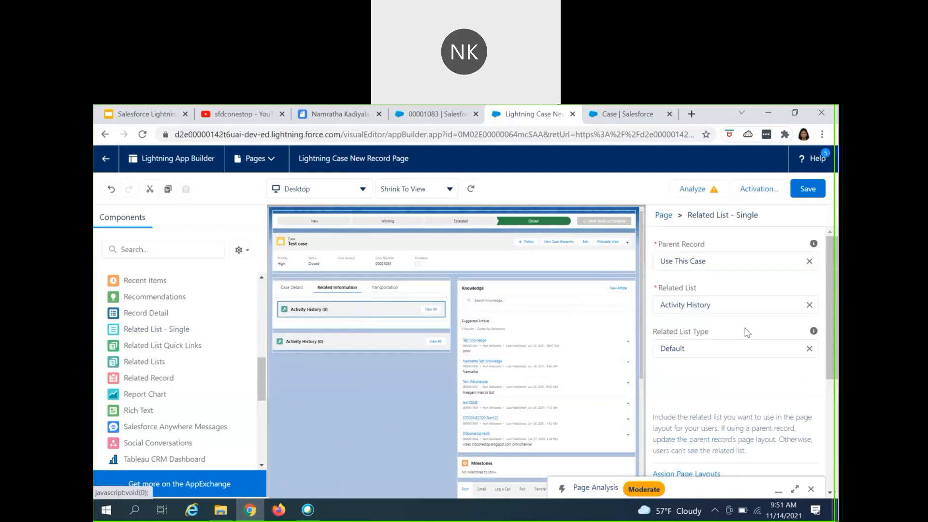
click(723, 305)
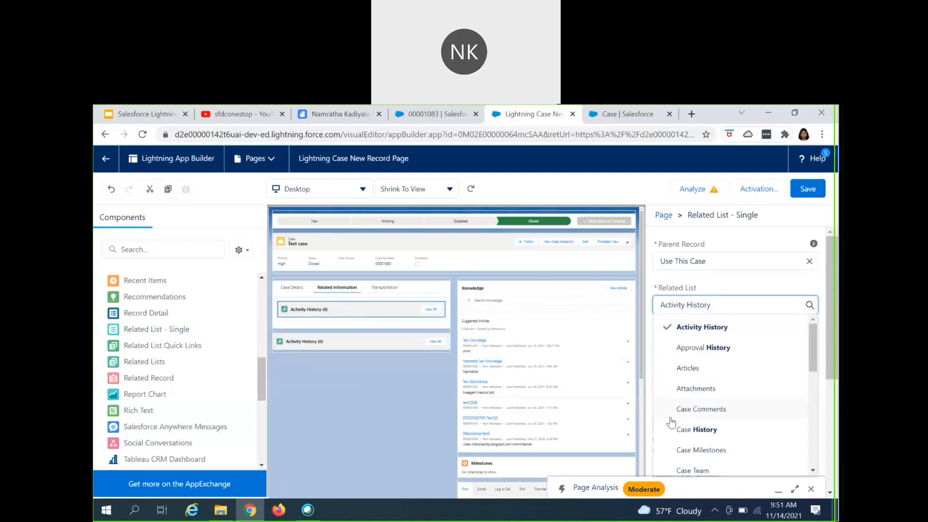
click(701, 450)
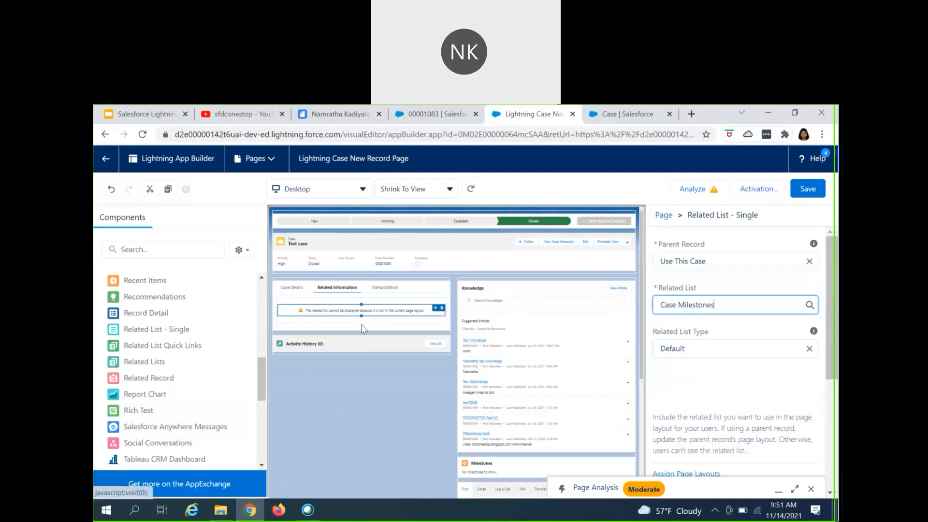
Set the related list of the component below the Tabs component to Case Team
click(328, 345)
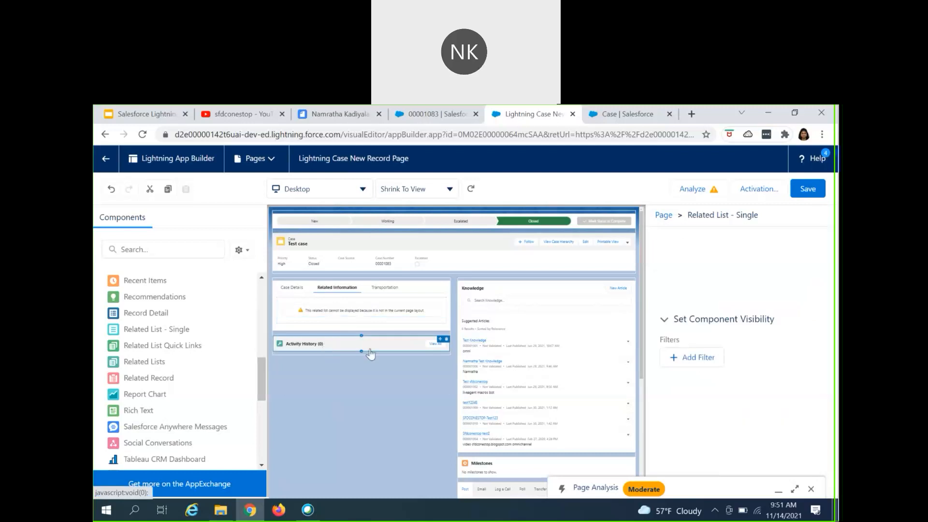
double_click(707, 305)
triple_click(708, 306)
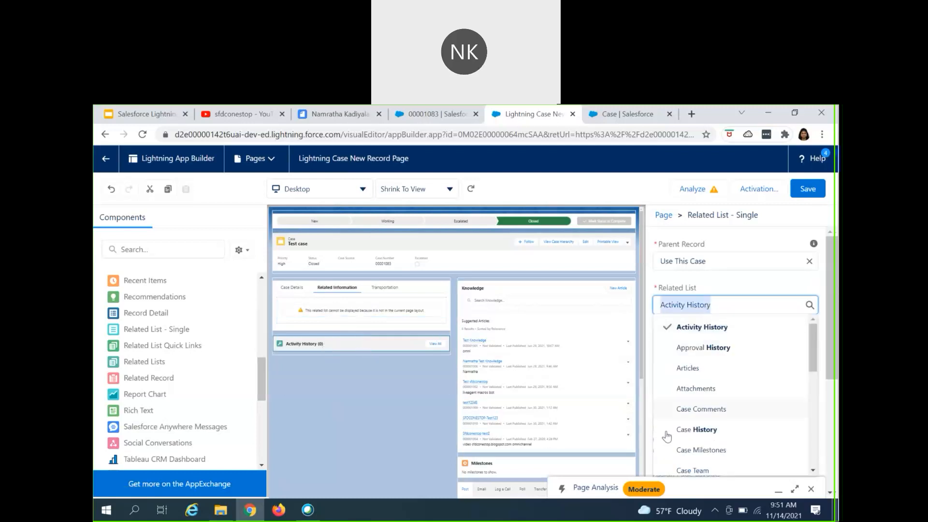
scroll(667, 440, down, 1)
click(702, 414)
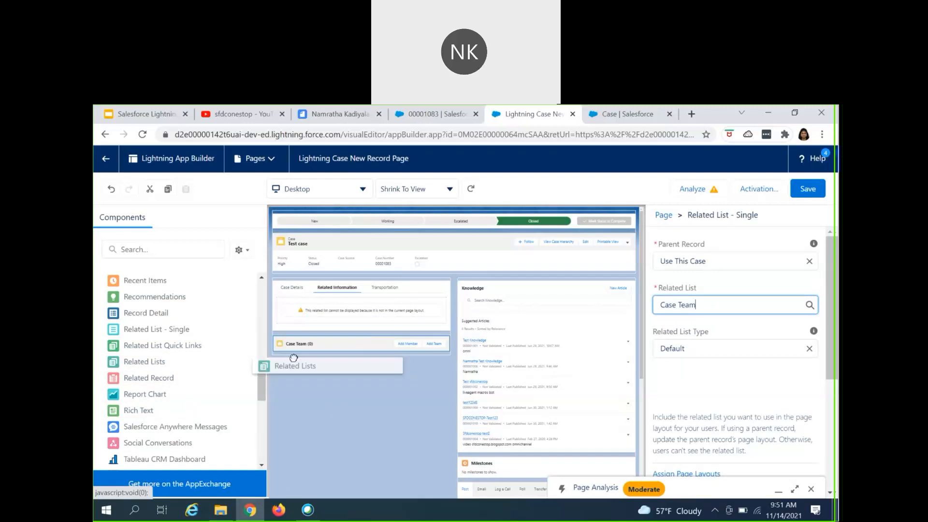
Add a further Related List - Single component beneath the Case Team list
click(302, 356)
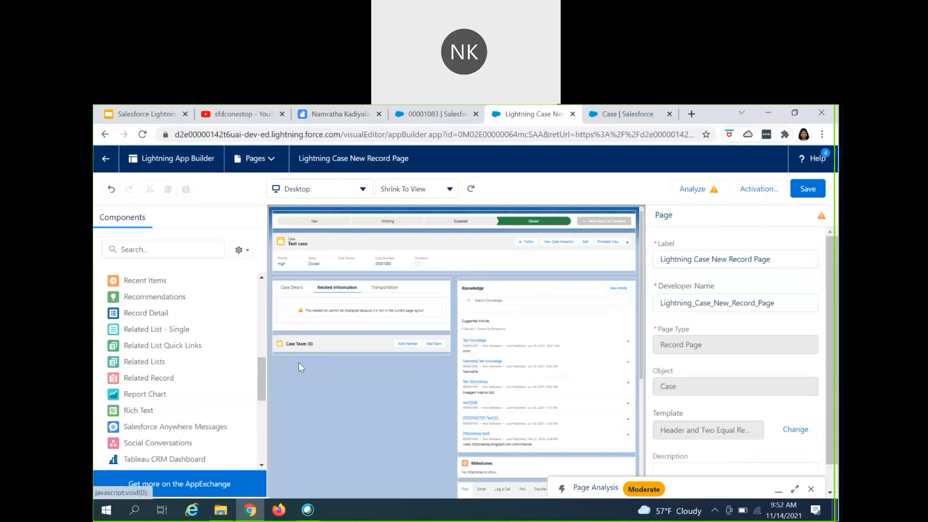
drag(298, 341, 305, 367)
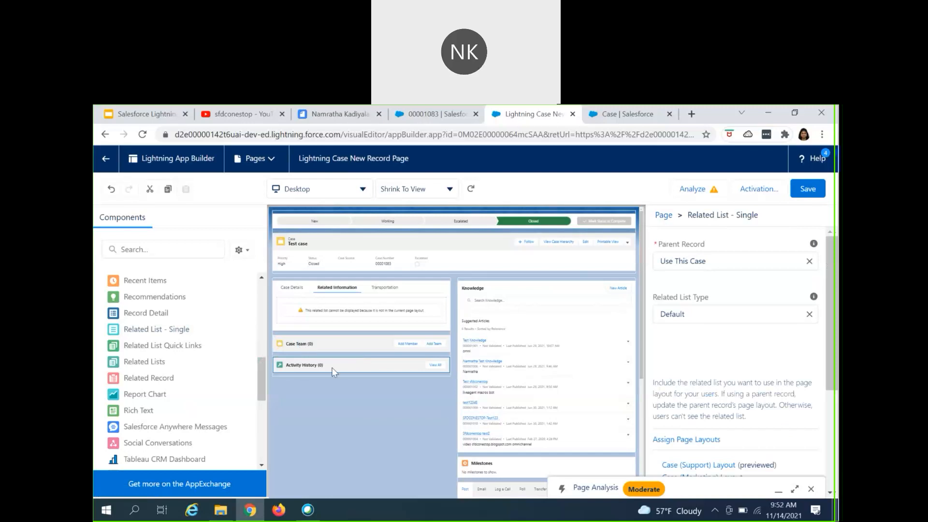
Set the related list of the component beneath the Case Team list to Related Cases
click(764, 309)
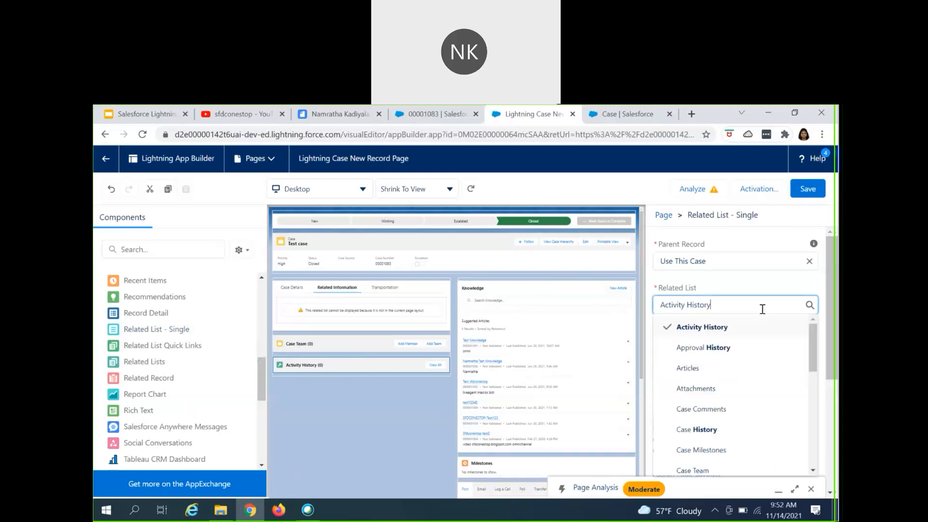
scroll(707, 417, down, 5)
scroll(706, 416, down, 3)
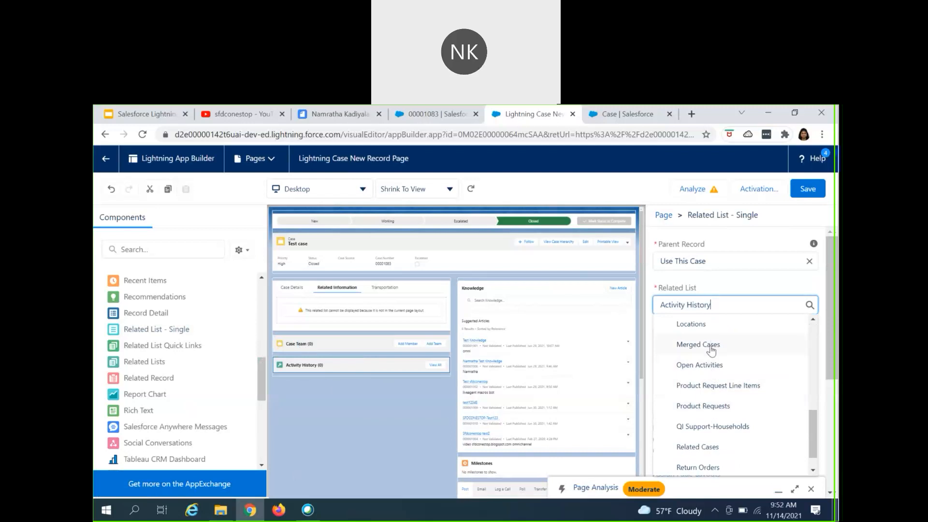
click(688, 445)
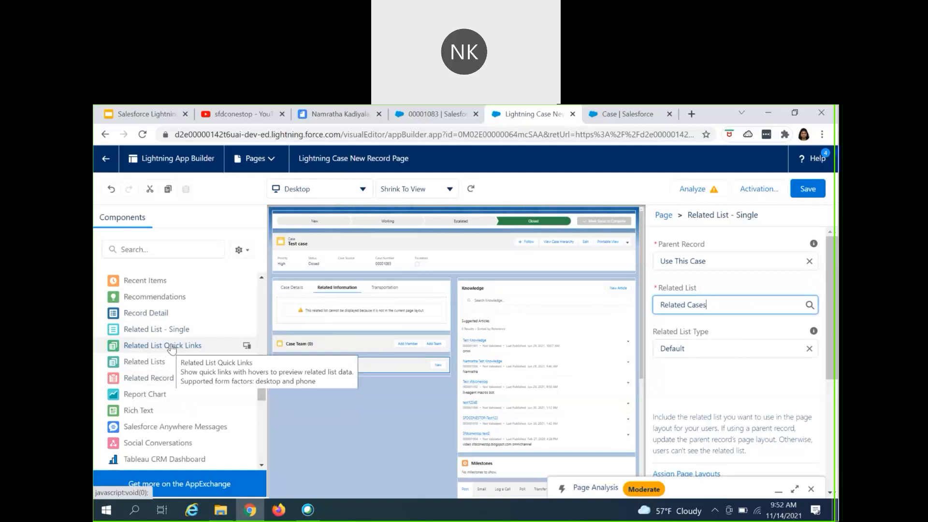
Add a Related List Quick Links component above the Tabs component
drag(174, 349, 298, 279)
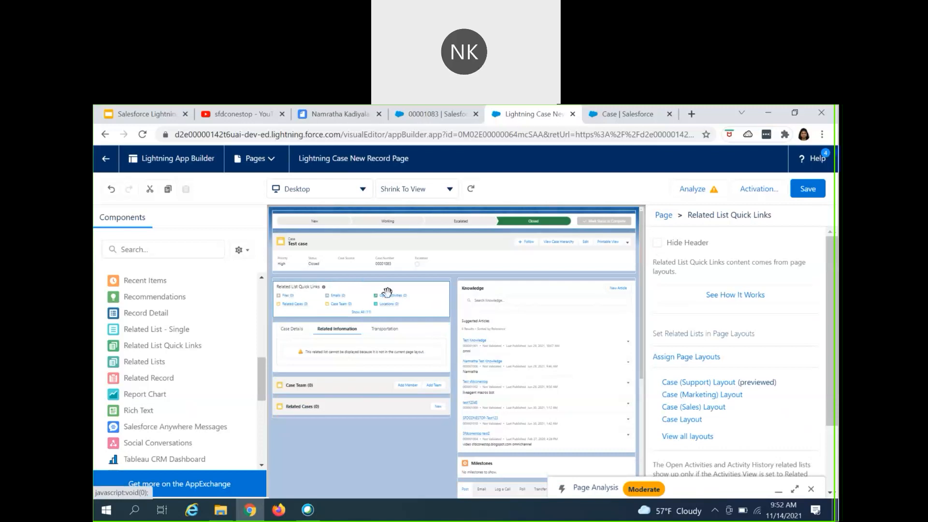
click(293, 305)
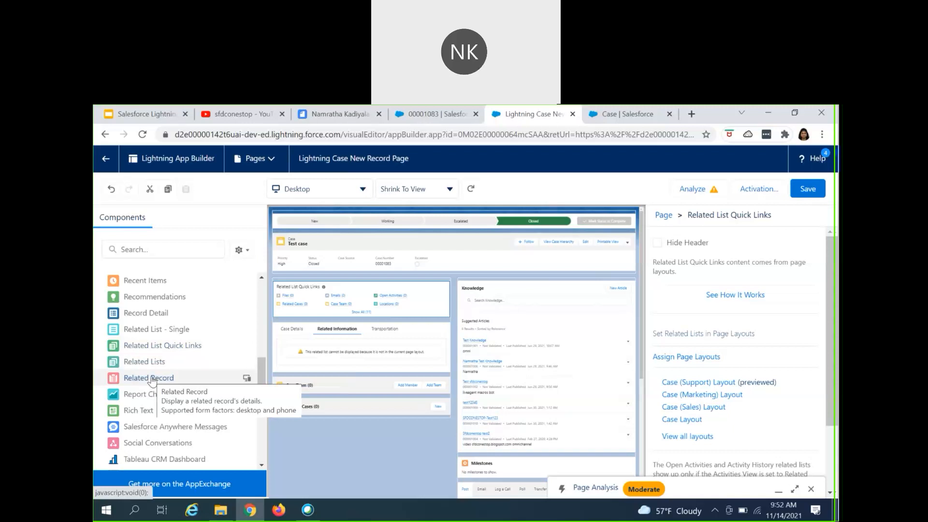
drag(151, 380, 425, 327)
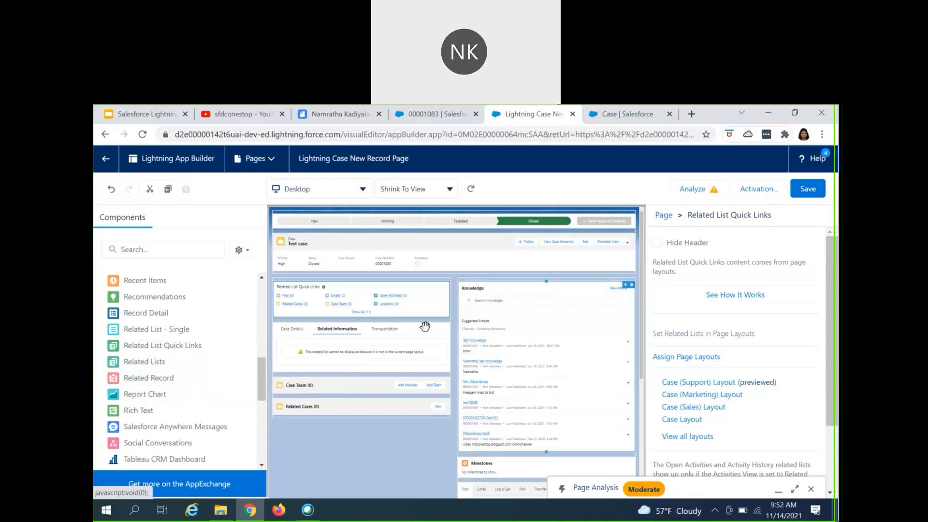
Show the Transportation tab and delete the Case Team and Related Cases lists below the Tabs component
click(382, 332)
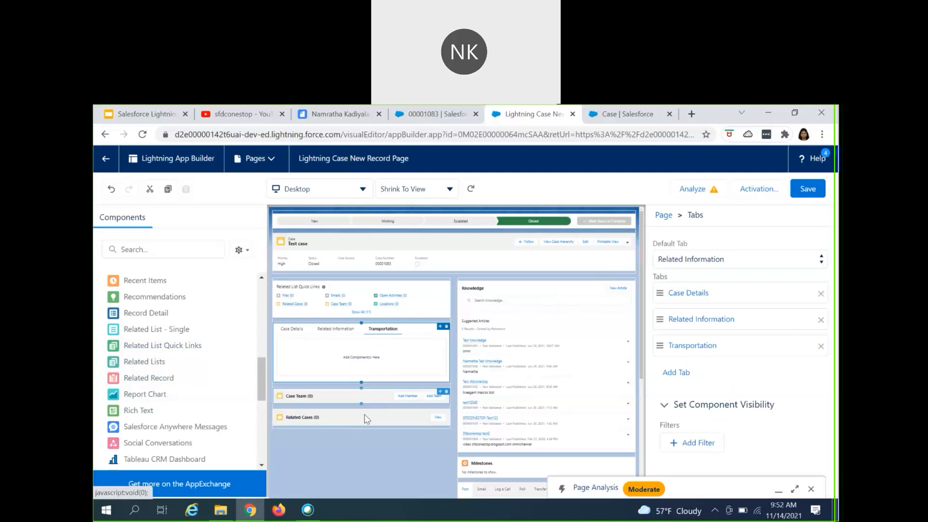
click(386, 401)
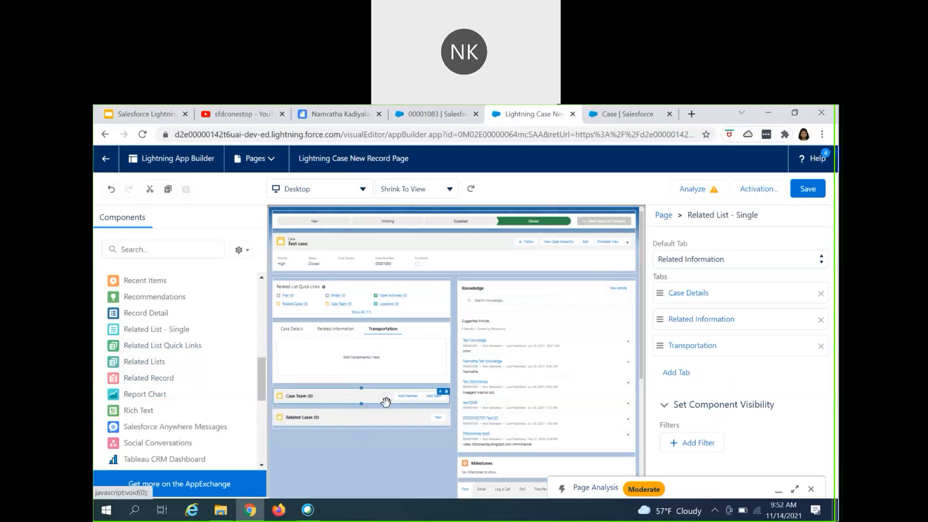
click(445, 391)
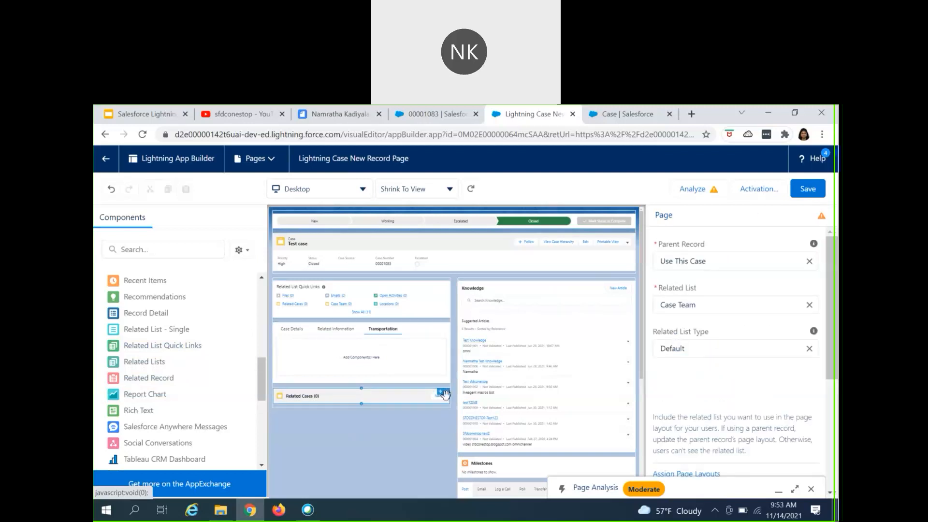
click(446, 392)
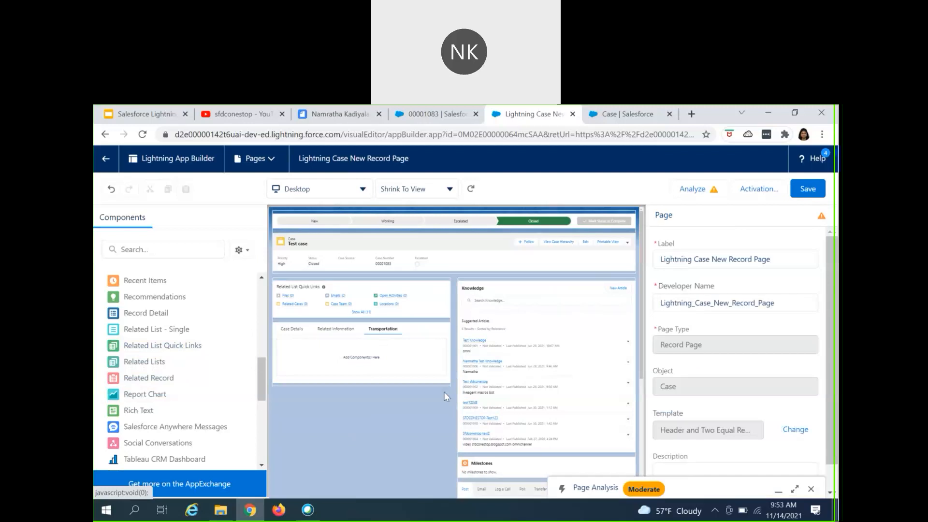
Add an Accordion component inside the Transportation tab and make Related its default expanded section
click(359, 378)
scroll(145, 358, up, 10)
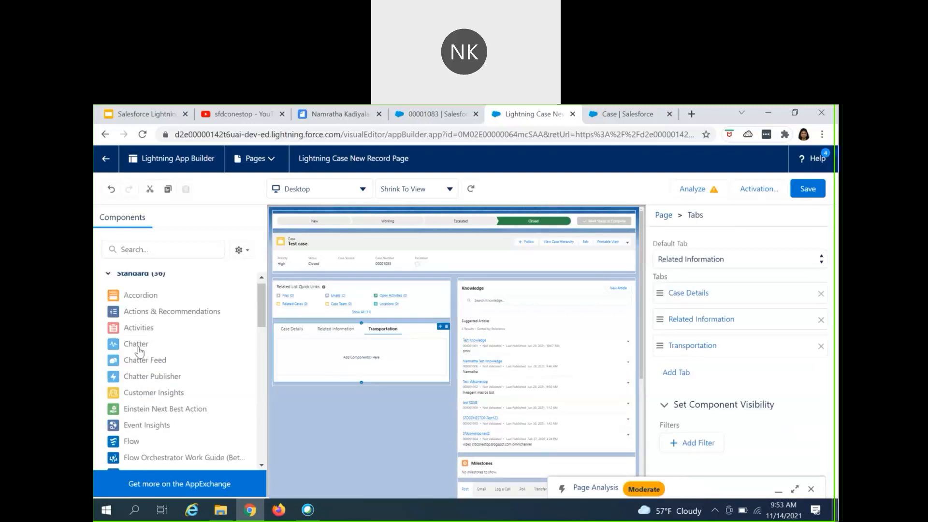
drag(140, 309, 325, 351)
drag(322, 348, 321, 360)
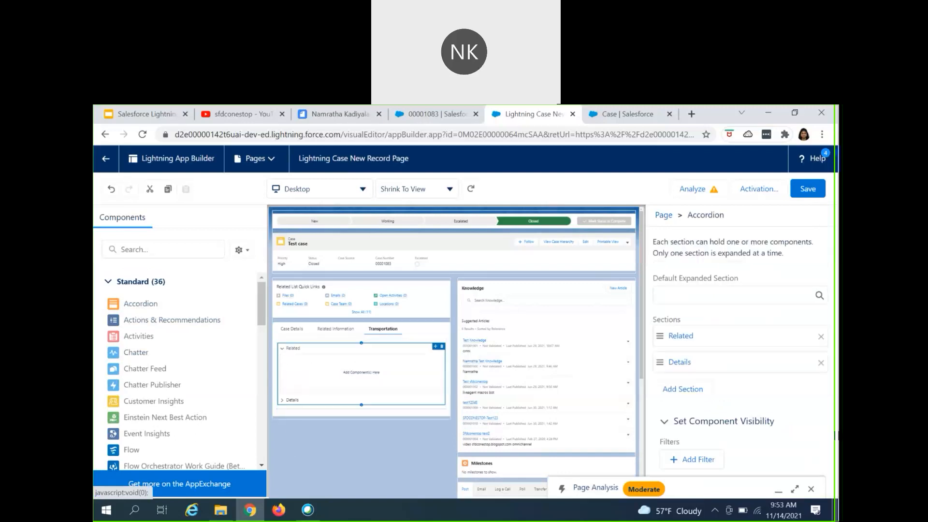
click(677, 294)
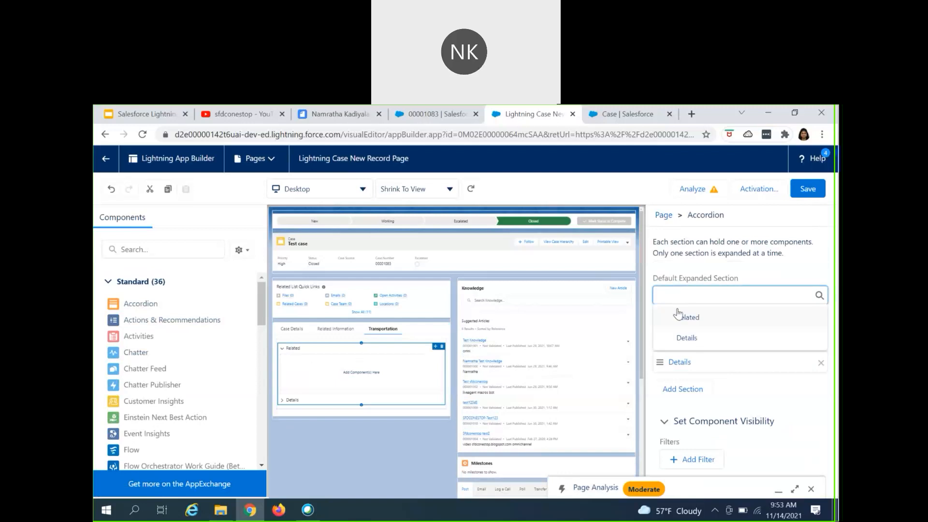
click(678, 319)
Rename the accordion's Related section with the custom label Transportation Notes
click(671, 337)
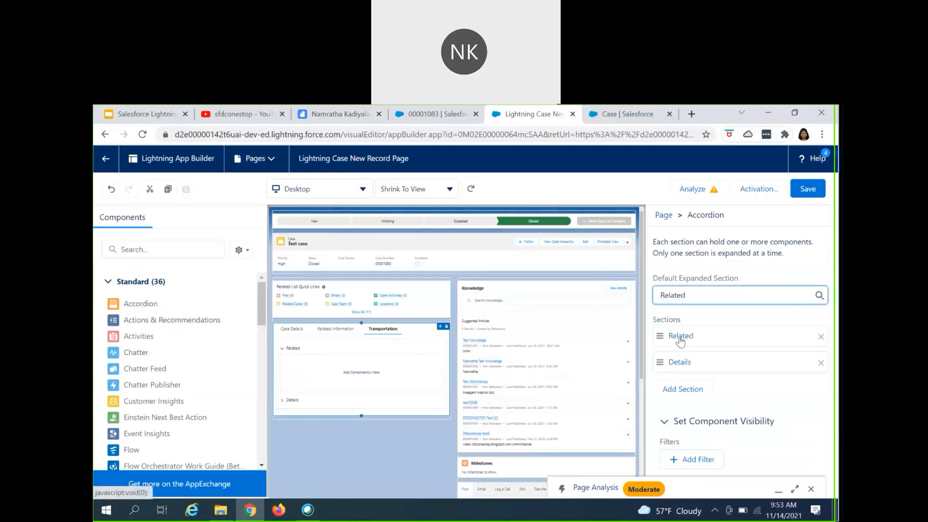
click(469, 355)
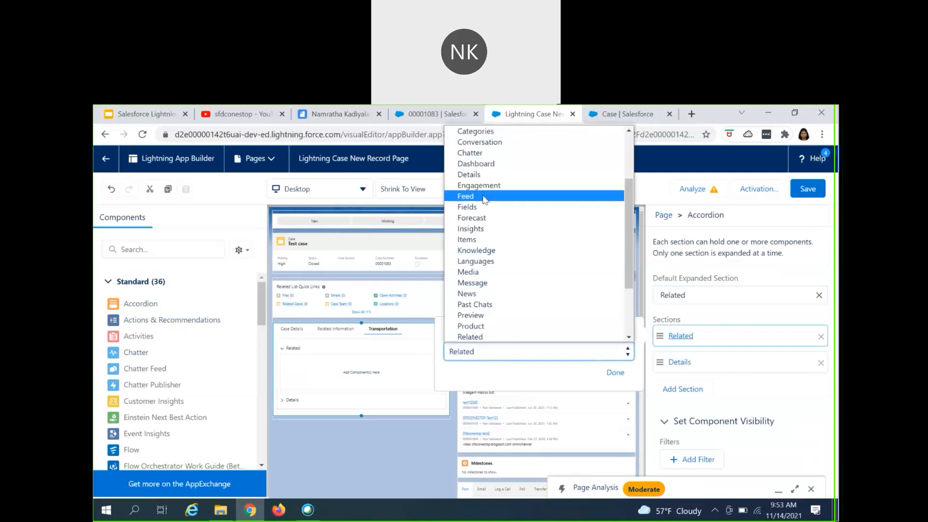
scroll(486, 200, up, 4)
click(463, 131)
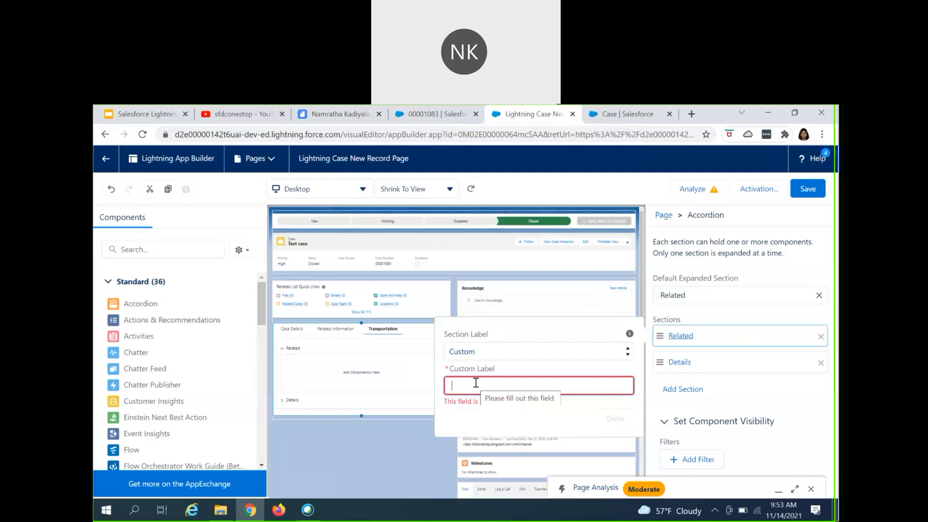
text(Transportaion)
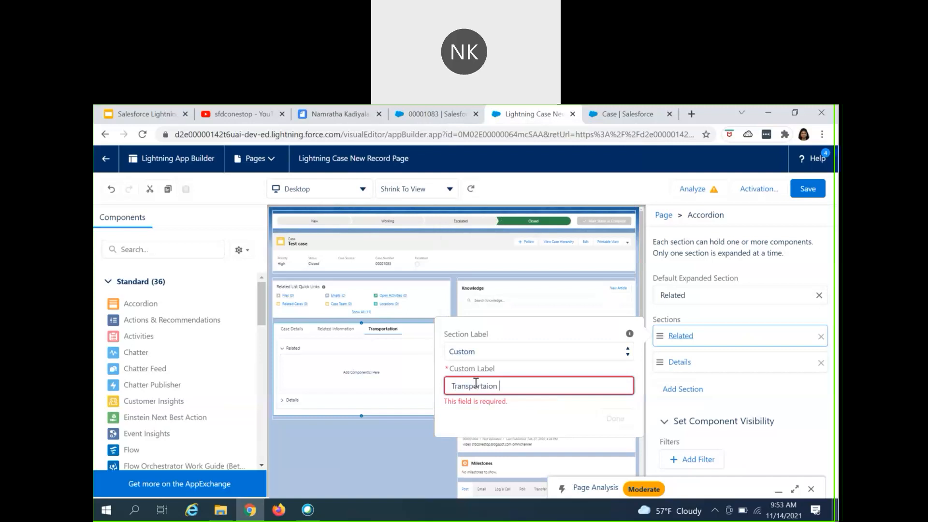
key(BackSpace)
click(612, 416)
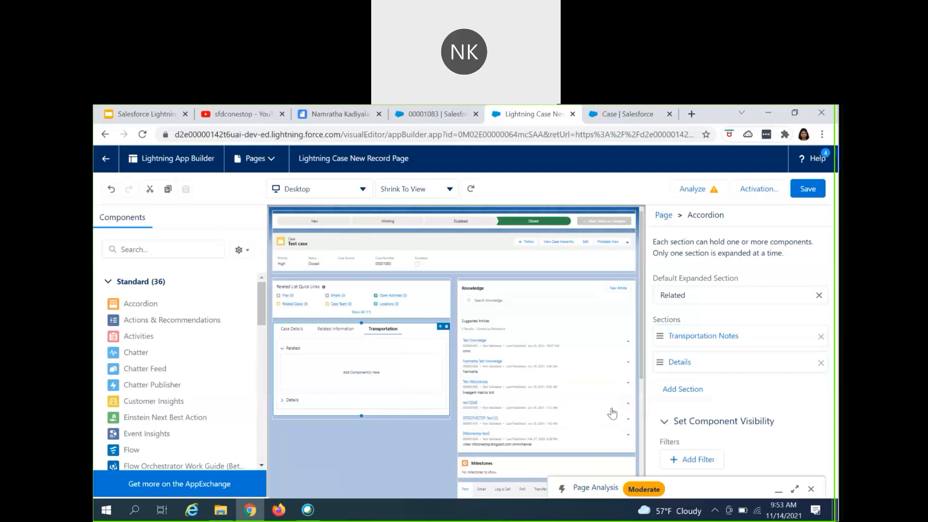
Rename the accordion's Details section with the custom label Transportation Activities
click(284, 405)
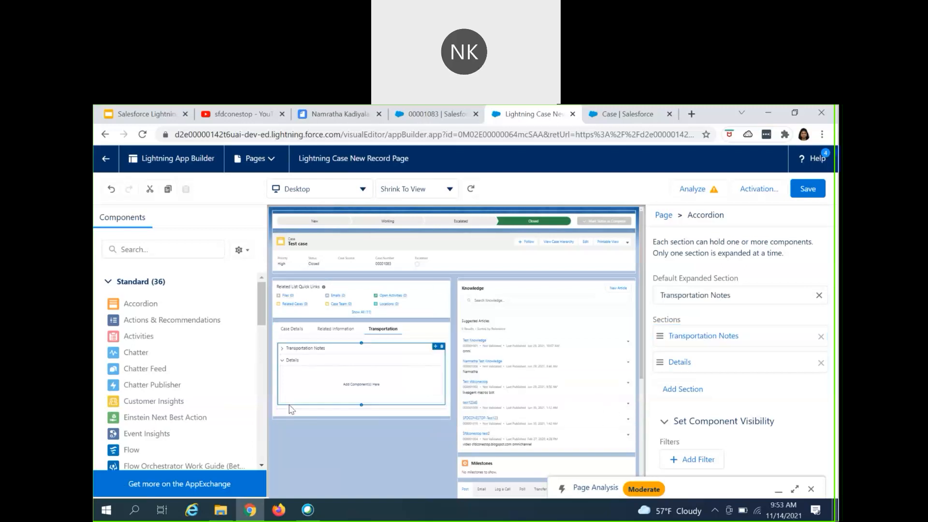
click(674, 368)
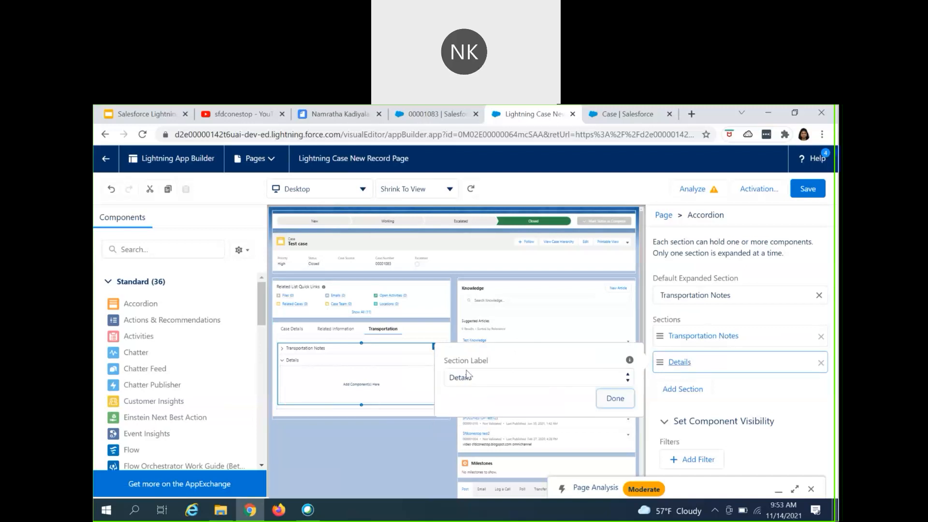
click(467, 379)
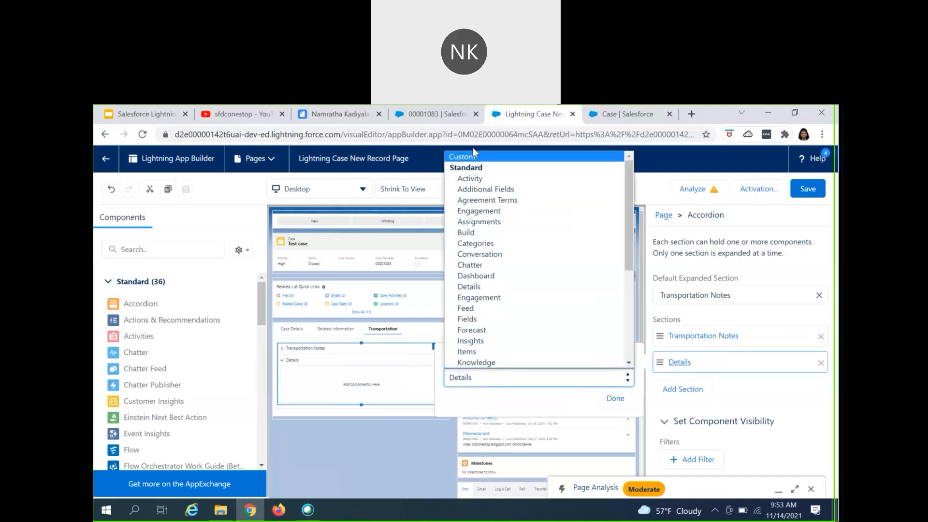
click(472, 158)
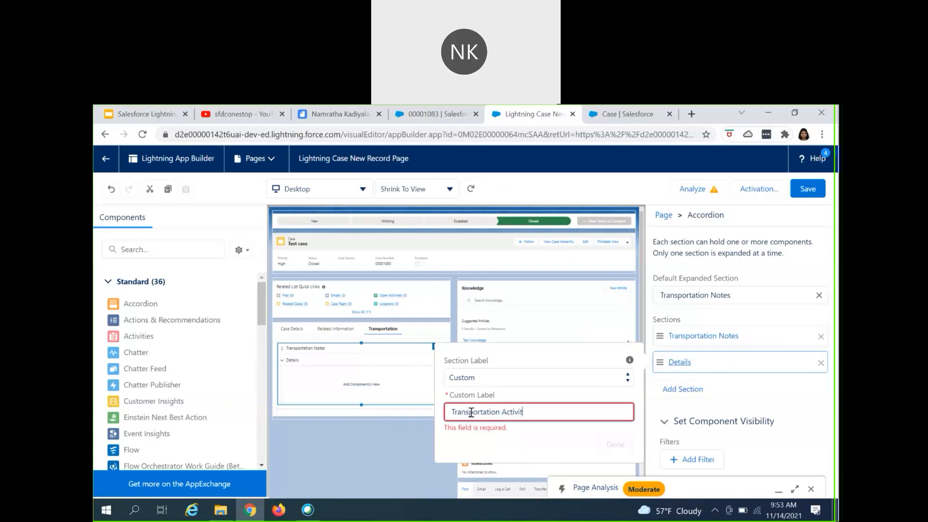
click(615, 431)
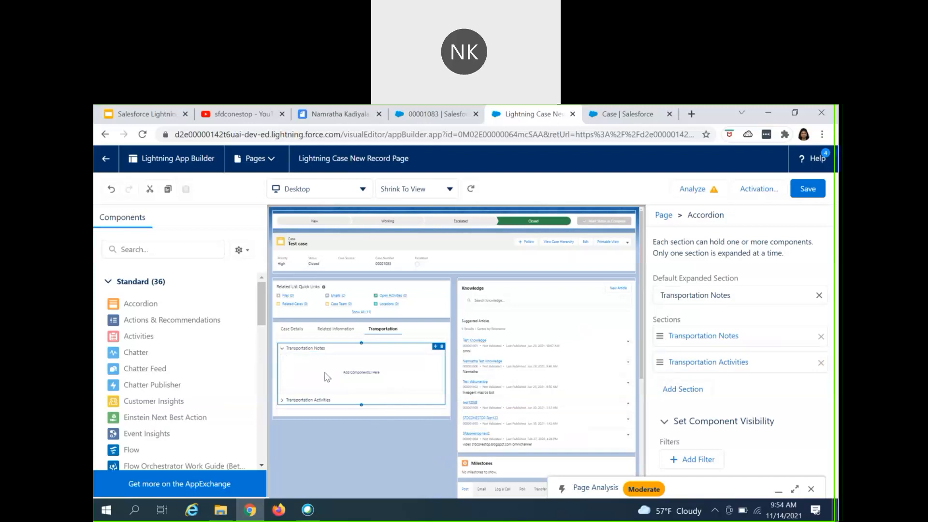
Add a Related Record component inside the Transportation Notes section of the accordion
scroll(174, 411, down, 4)
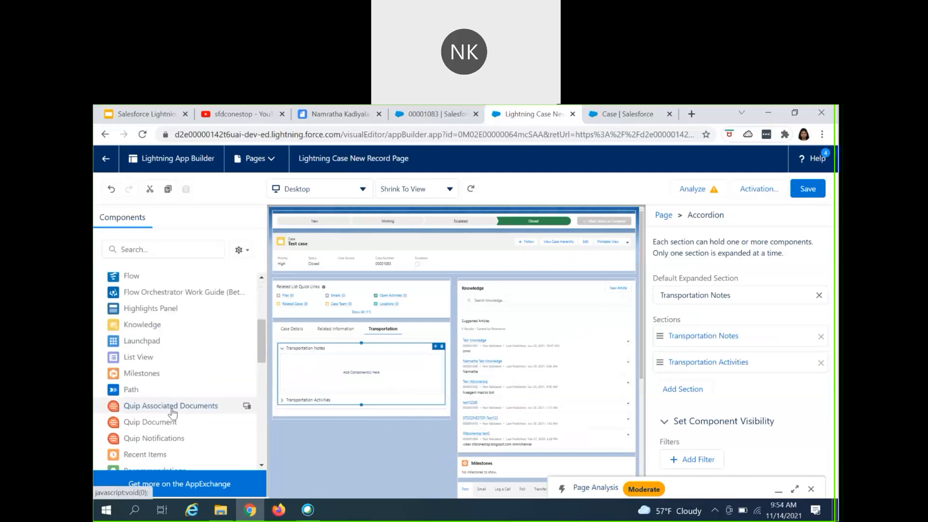
scroll(173, 412, down, 3)
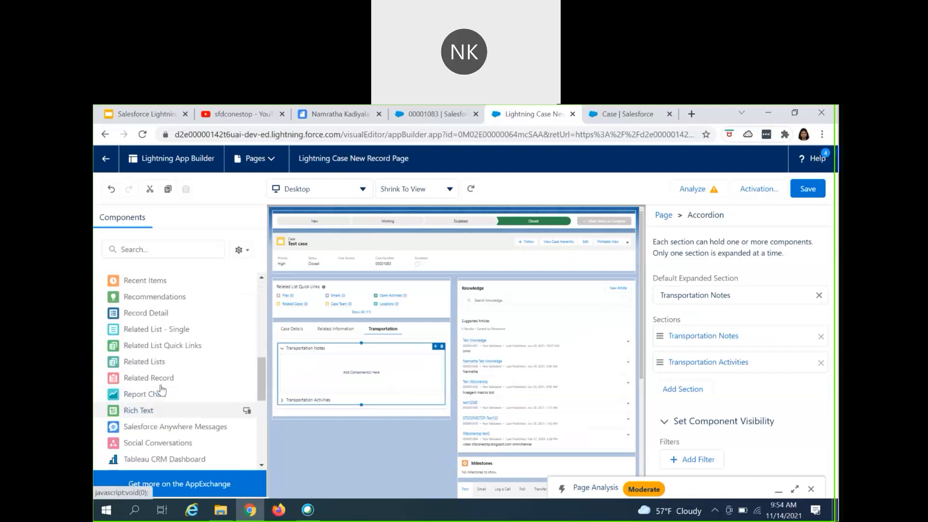
drag(157, 378, 309, 366)
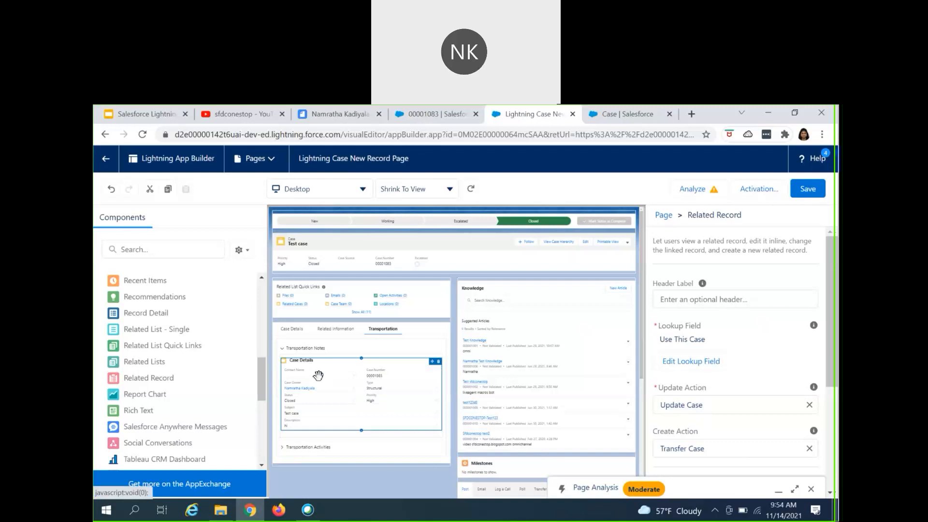
Set the Related Record component's update action to Replacement Owner
scroll(710, 406, down, 2)
scroll(711, 406, down, 1)
scroll(718, 368, up, 2)
click(719, 348)
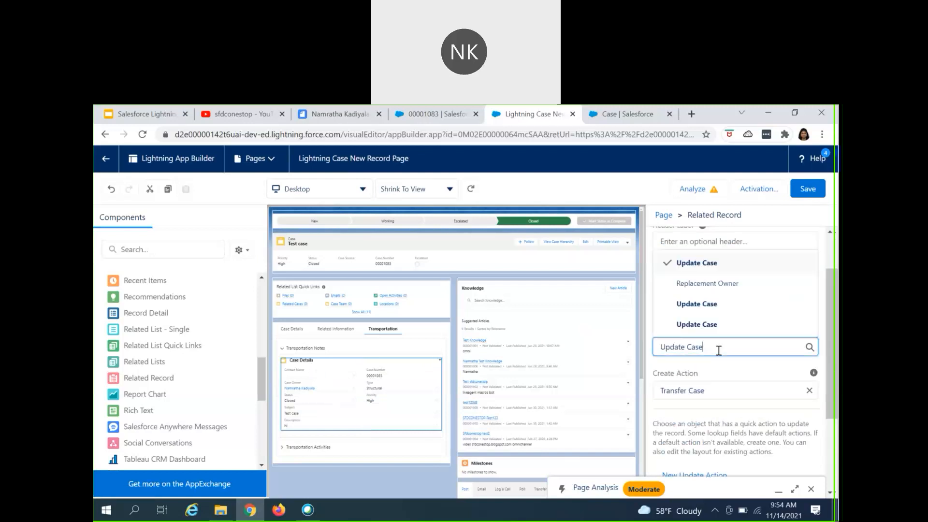
click(720, 284)
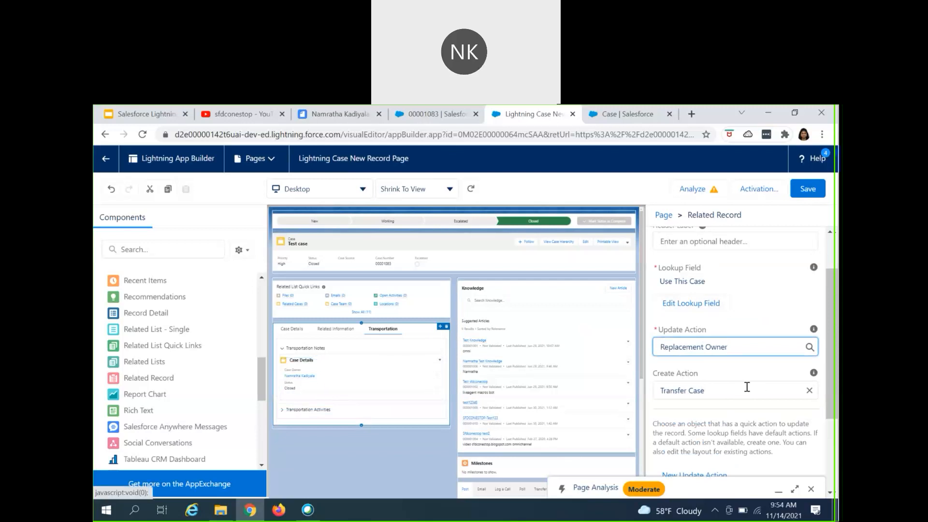
scroll(789, 393, down, 3)
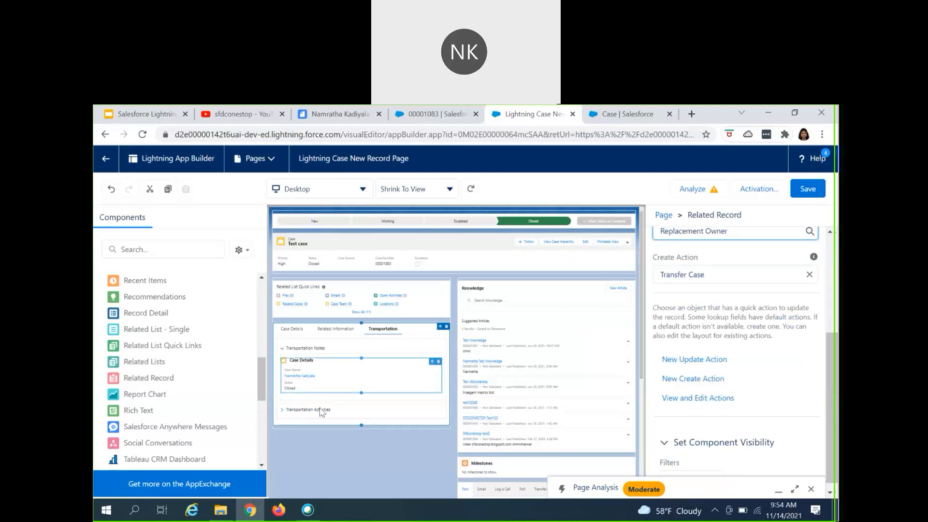
Add a Related List - Single component to the Transportation Activities section and check the contents of both accordion sections
click(281, 412)
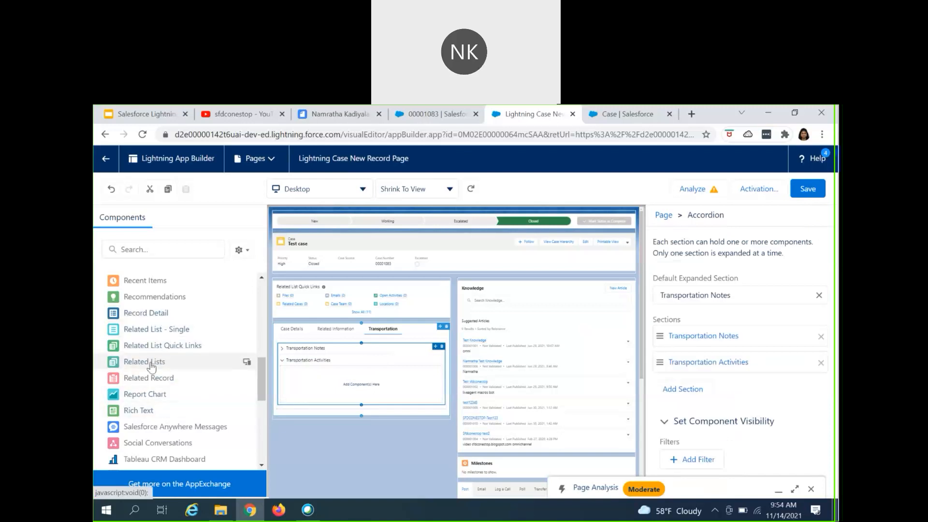
drag(163, 335, 308, 377)
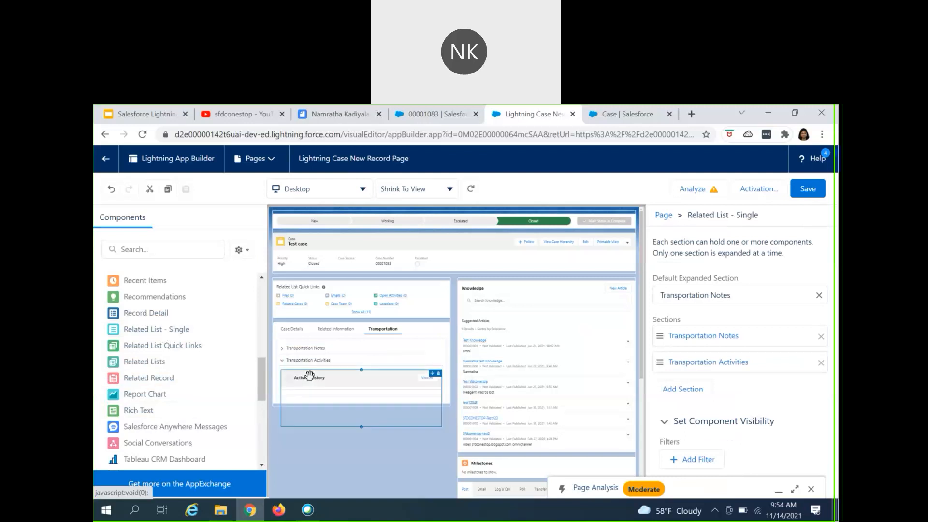
click(290, 348)
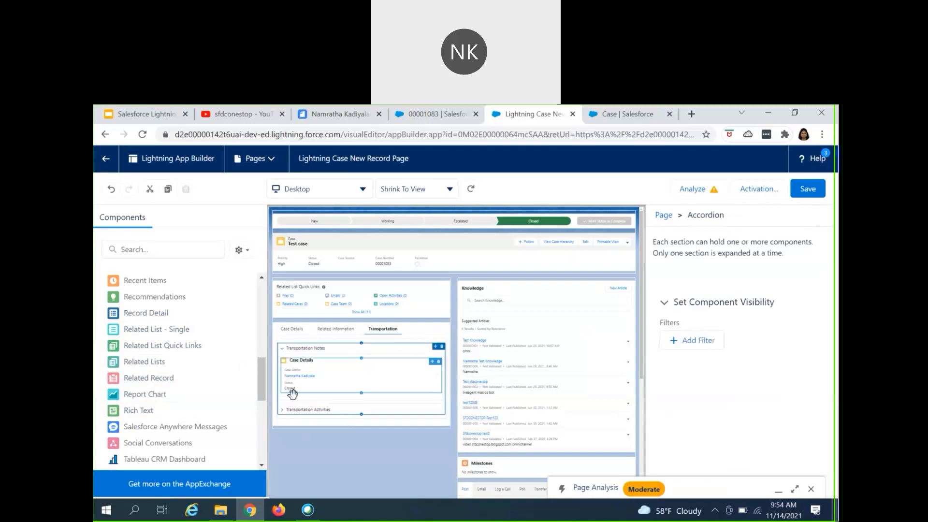
click(282, 411)
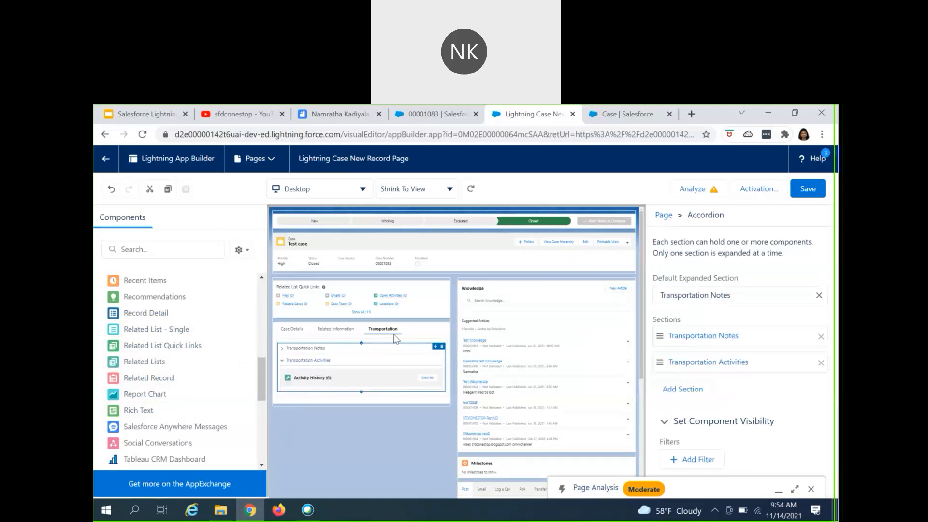
Add a fourth tab to the Tabs component after the Transportation tab
click(411, 337)
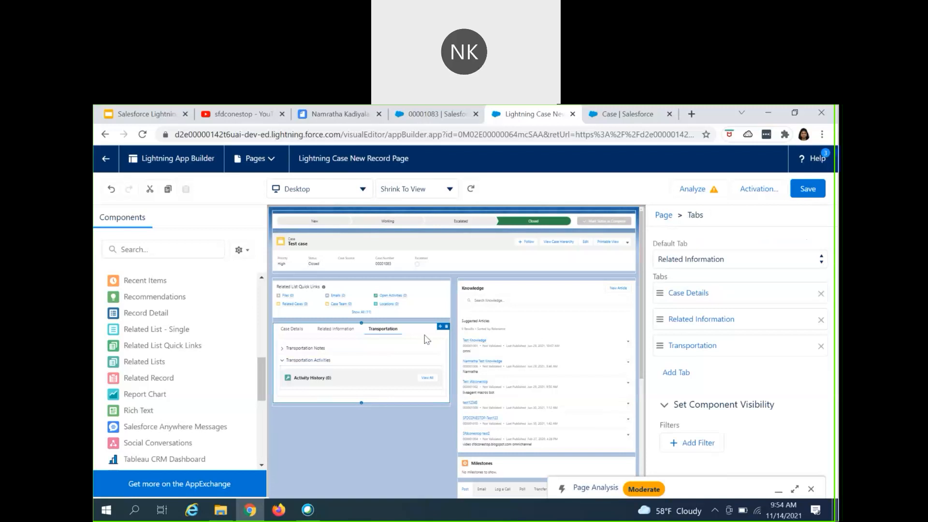
click(674, 372)
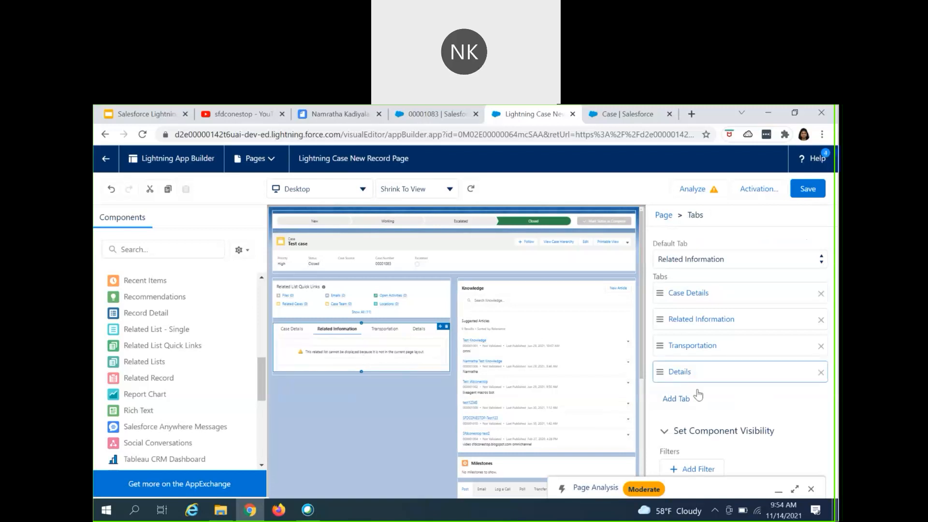
Give the fourth tab of the Tabs component the custom label Insurance
click(664, 380)
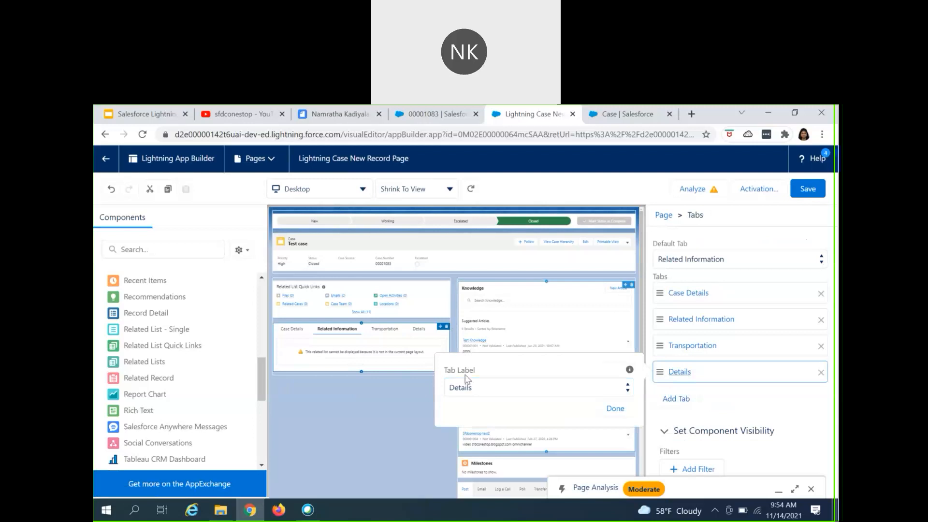
click(468, 387)
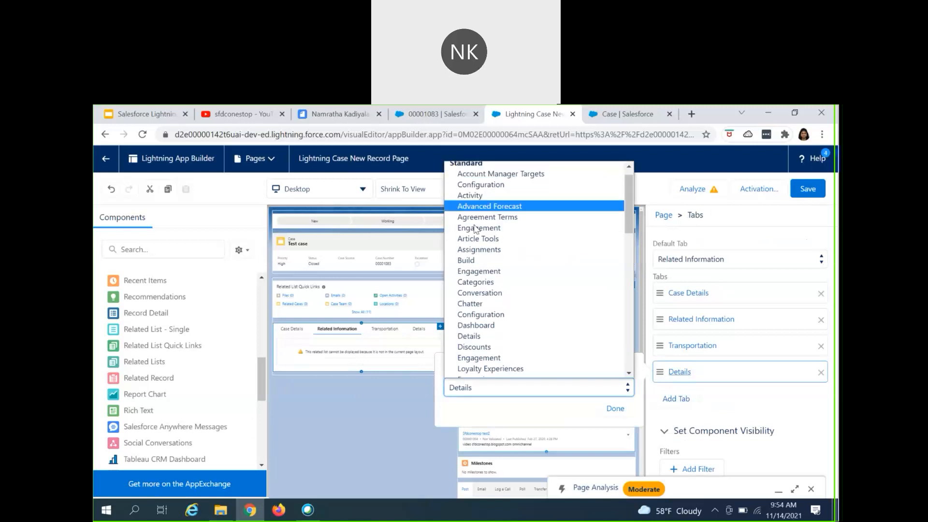
scroll(483, 333, down, 3)
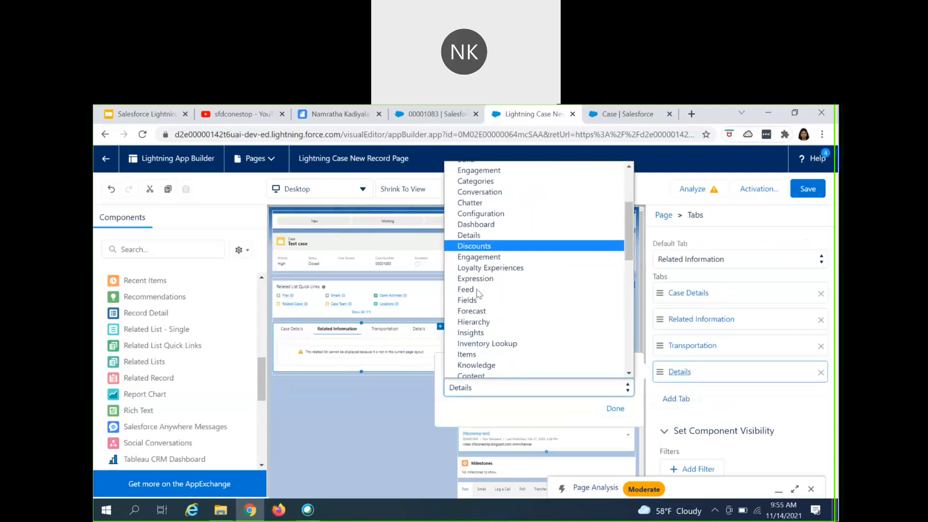
scroll(473, 329, down, 5)
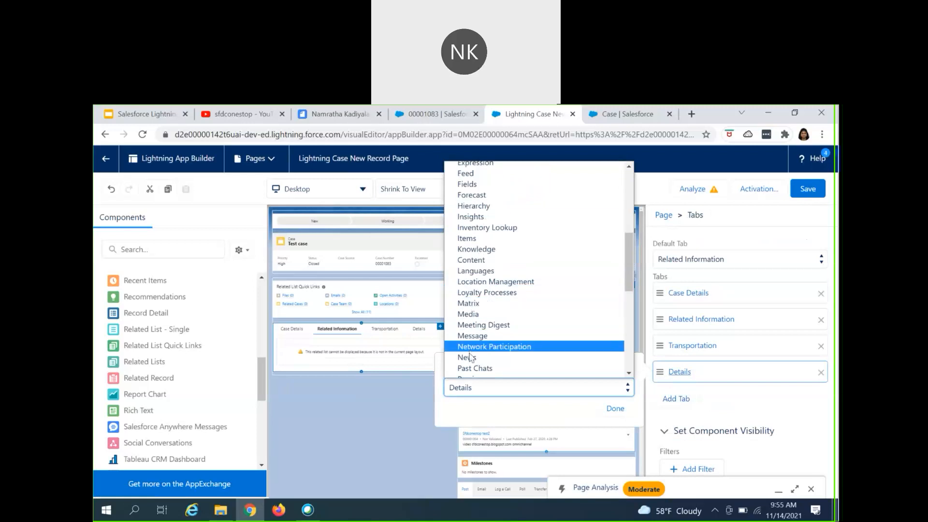
scroll(471, 339, up, 10)
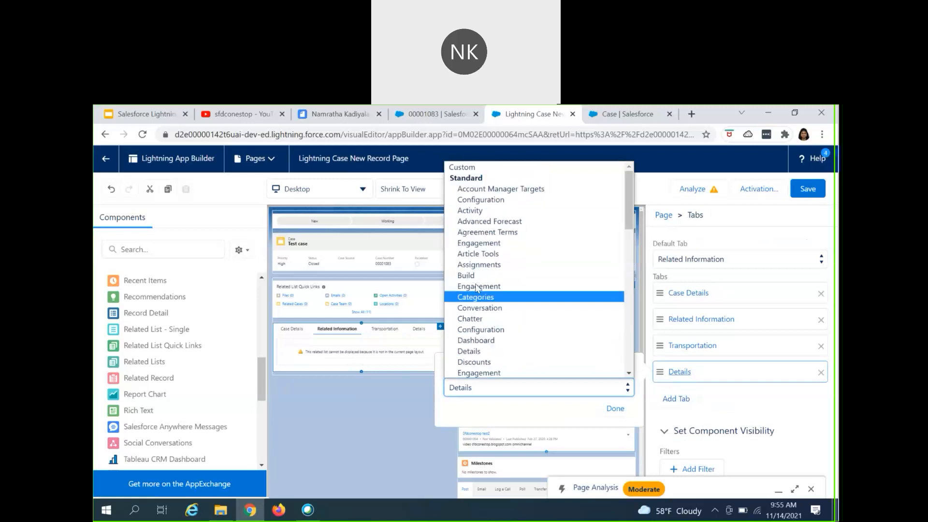
click(455, 168)
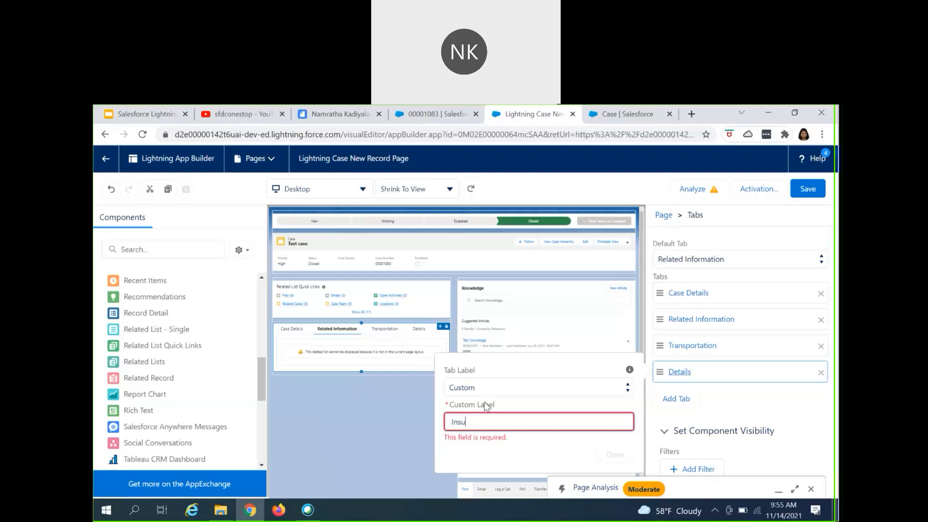
click(615, 454)
Add a Flow component inside the empty Insurance tab
click(417, 332)
drag(322, 332, 192, 323)
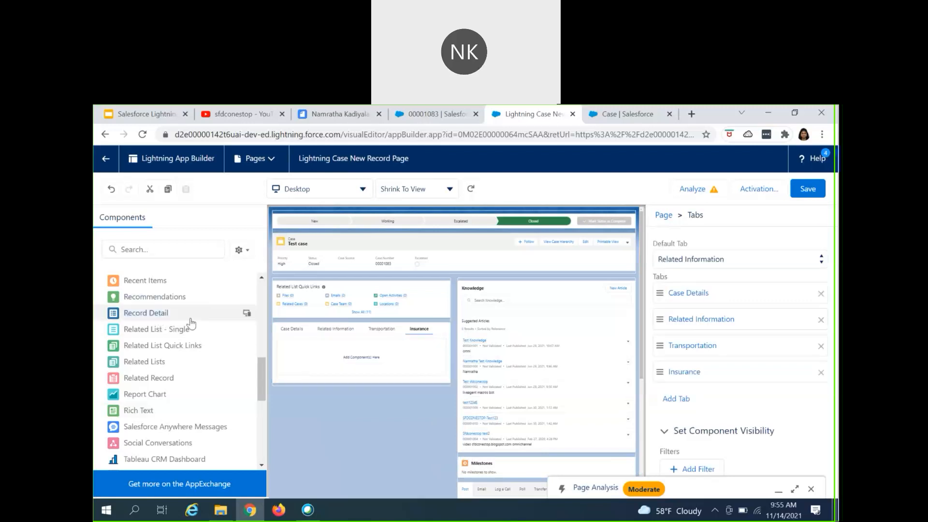
scroll(169, 368, down, 3)
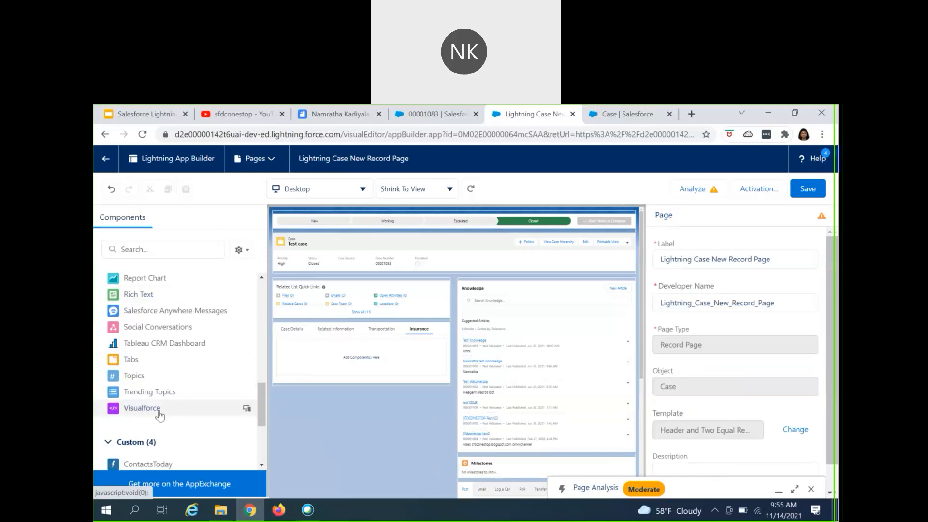
scroll(160, 413, up, 5)
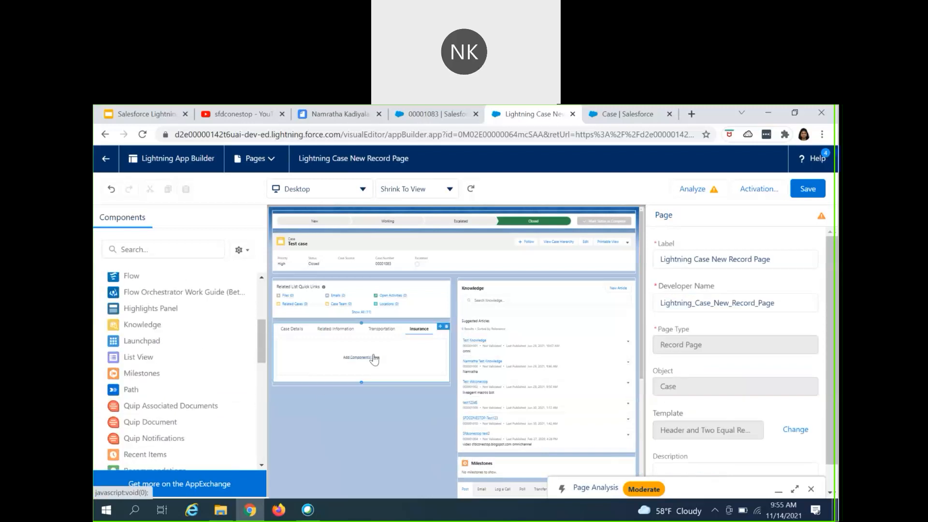
scroll(203, 387, up, 5)
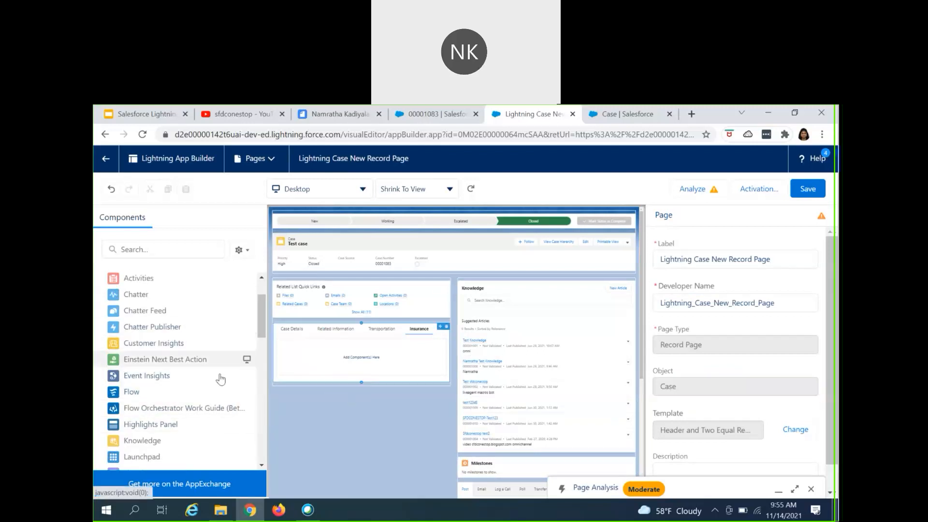
scroll(203, 375, down, 3)
scroll(169, 376, up, 1)
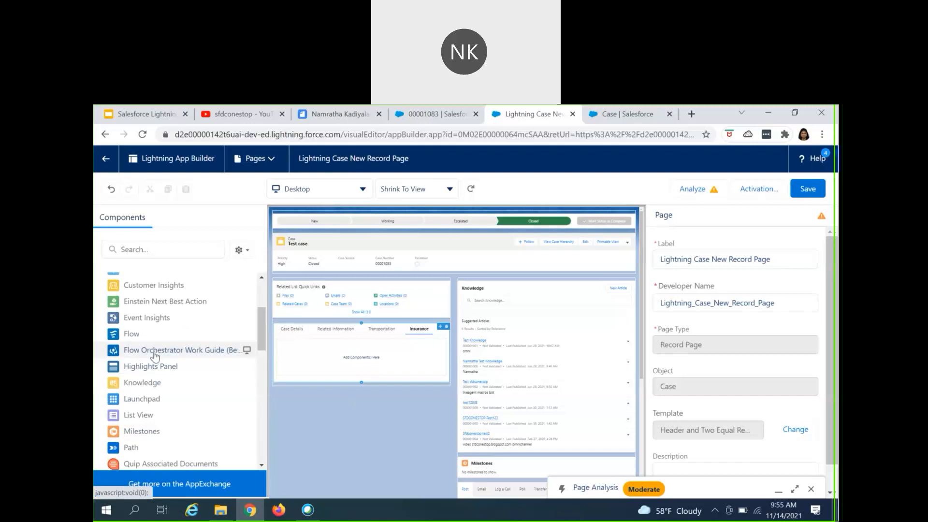
drag(168, 342, 332, 357)
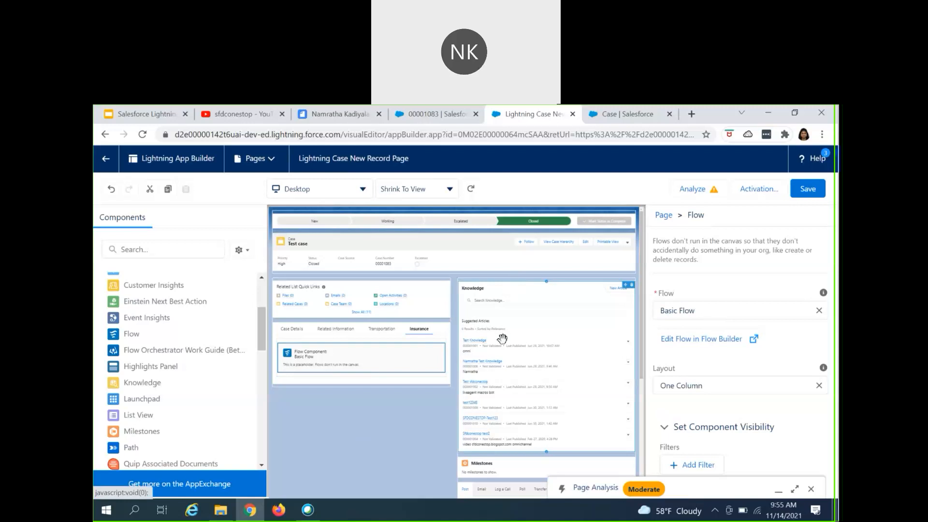
Check the components below Knowledge on the page and search the component list for "att" and "fi"
scroll(507, 353, down, 4)
scroll(508, 367, down, 2)
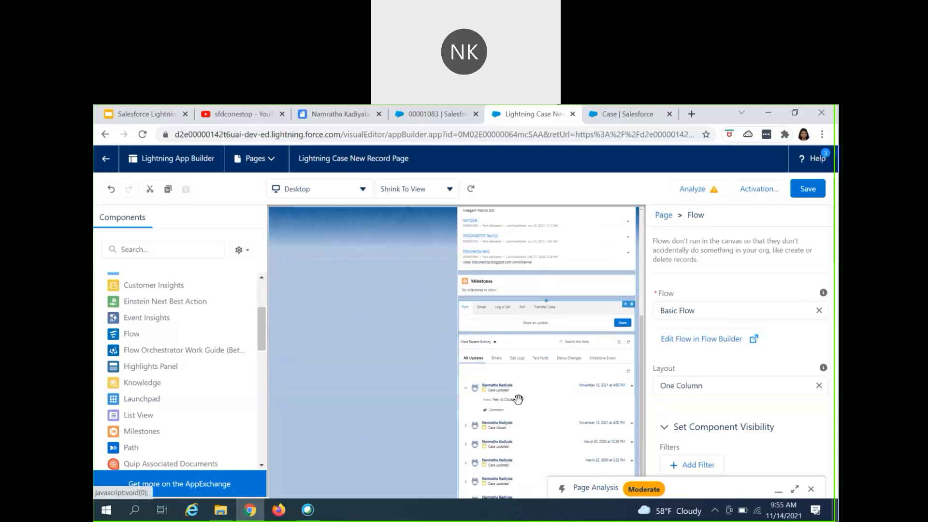
scroll(200, 382, up, 3)
scroll(196, 401, down, 5)
scroll(189, 411, up, 4)
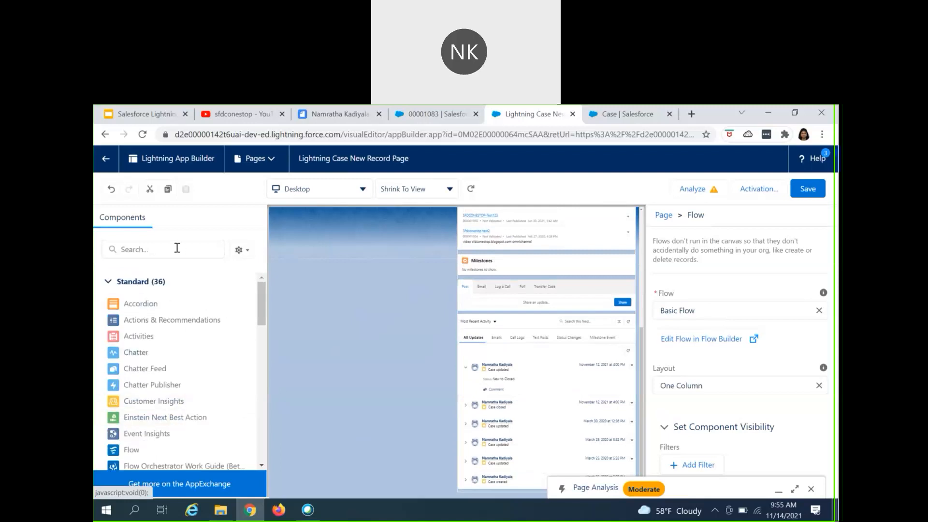
click(177, 249)
text(att)
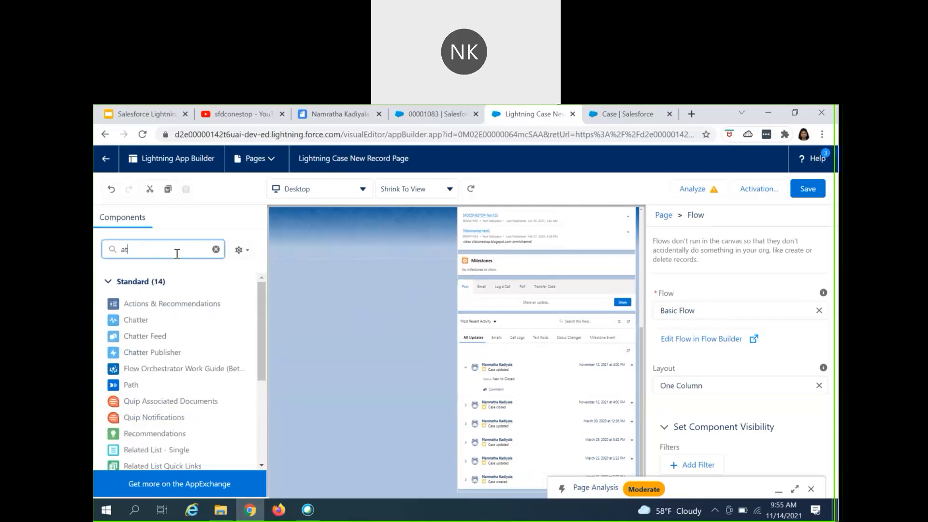
key(BackSpace)
key(BackSpace)
key(BackSpace)
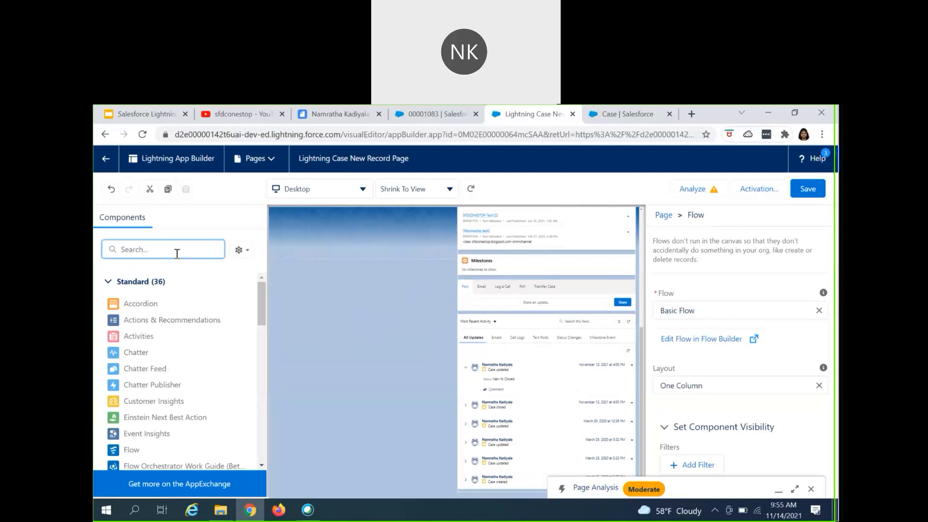
text(fi)
key(BackSpace)
key(BackSpace)
Add an Actions & Recommendations component between Knowledge and Milestones and remove it again
scroll(180, 382, down, 1)
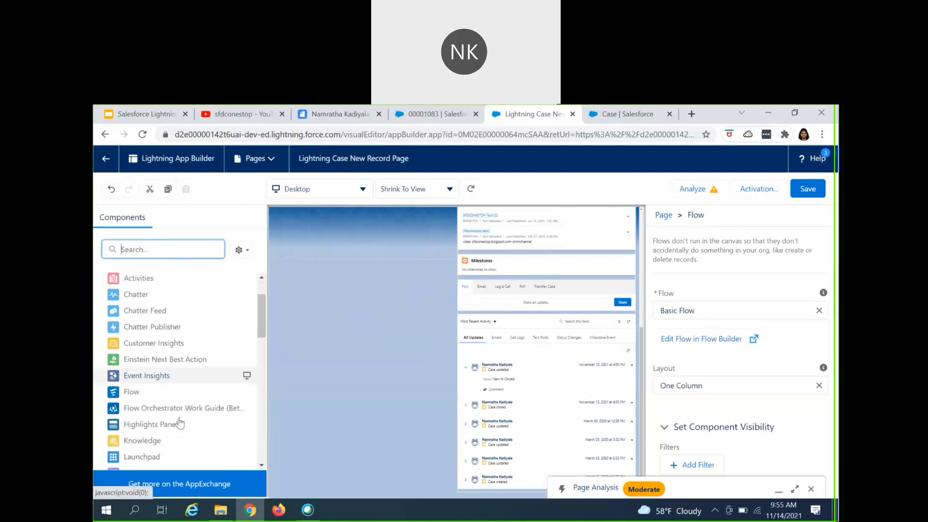
scroll(181, 368, up, 1)
drag(173, 320, 489, 242)
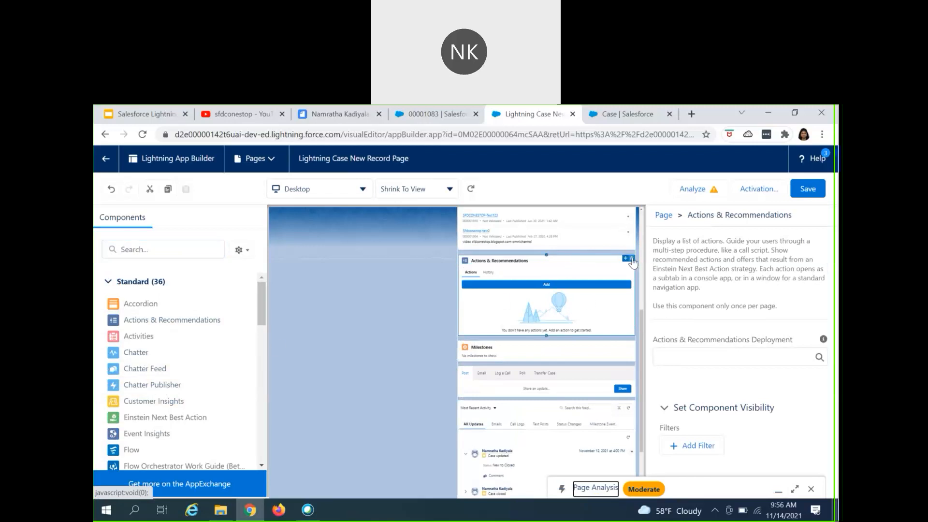
click(631, 259)
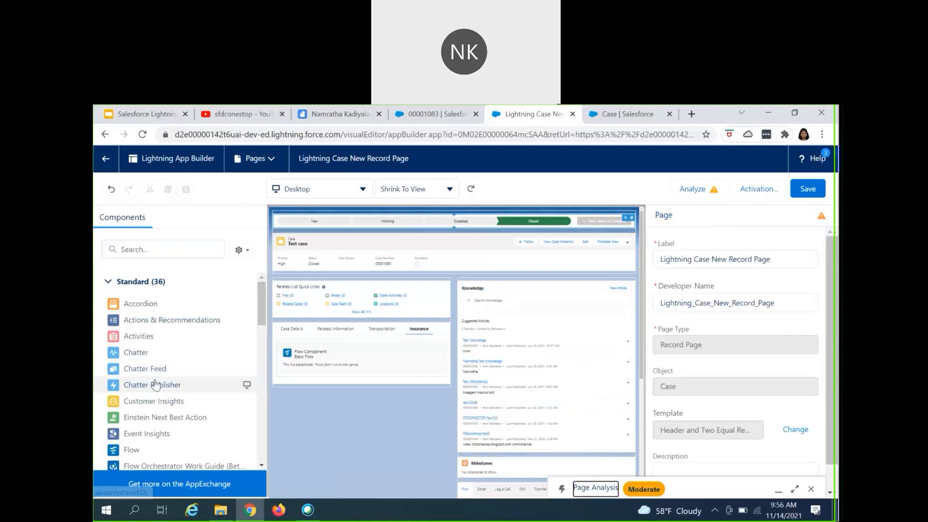
Look through the available standard, custom and custom managed components, collapsing the Custom - Managed group
scroll(155, 405, down, 5)
scroll(158, 411, down, 2)
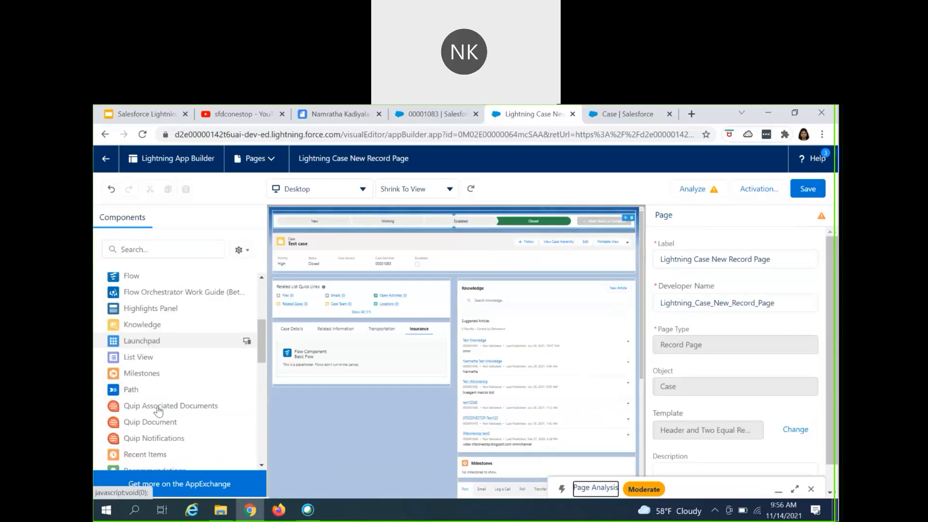
scroll(170, 411, down, 2)
scroll(167, 411, down, 4)
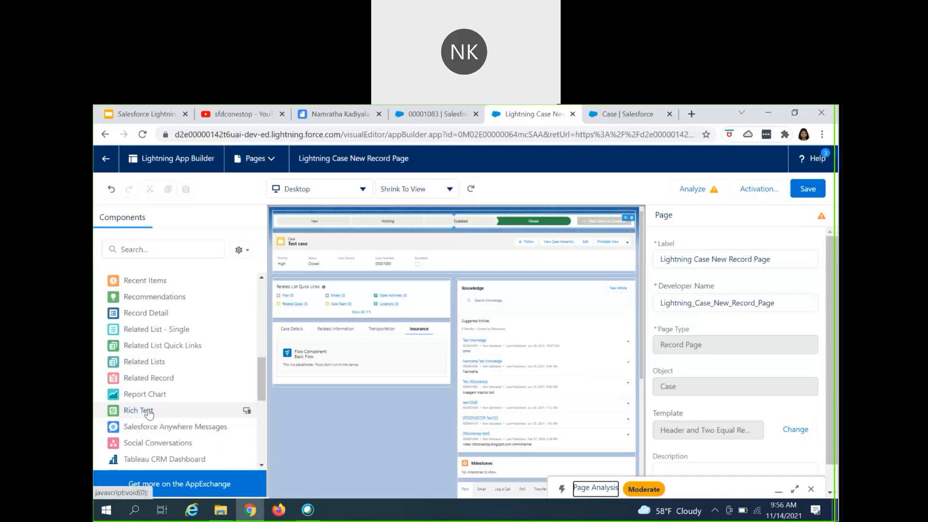
click(168, 419)
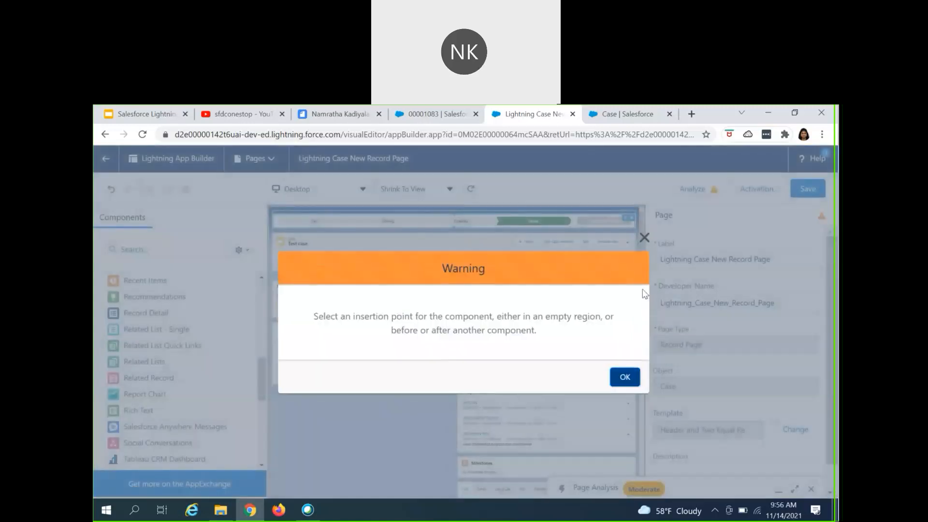
click(643, 241)
scroll(145, 387, down, 6)
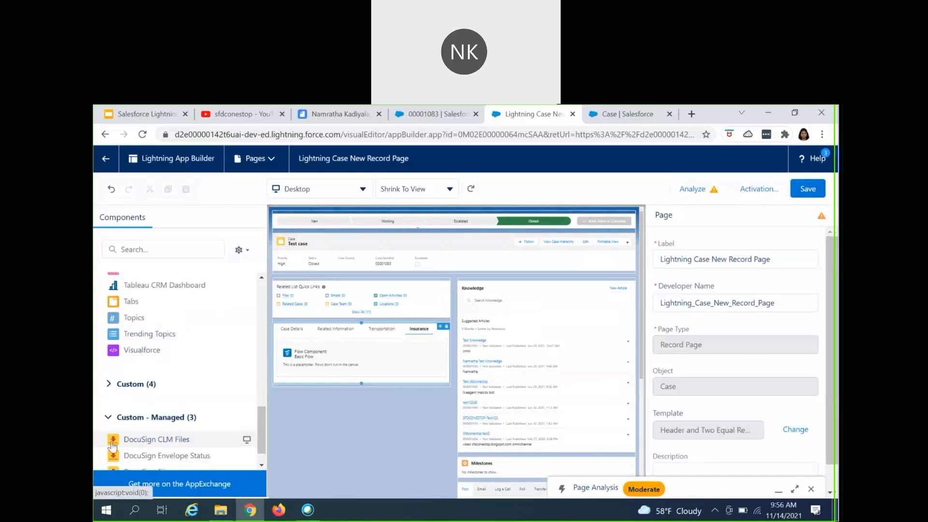
scroll(114, 413, down, 1)
click(108, 392)
scroll(174, 396, up, 10)
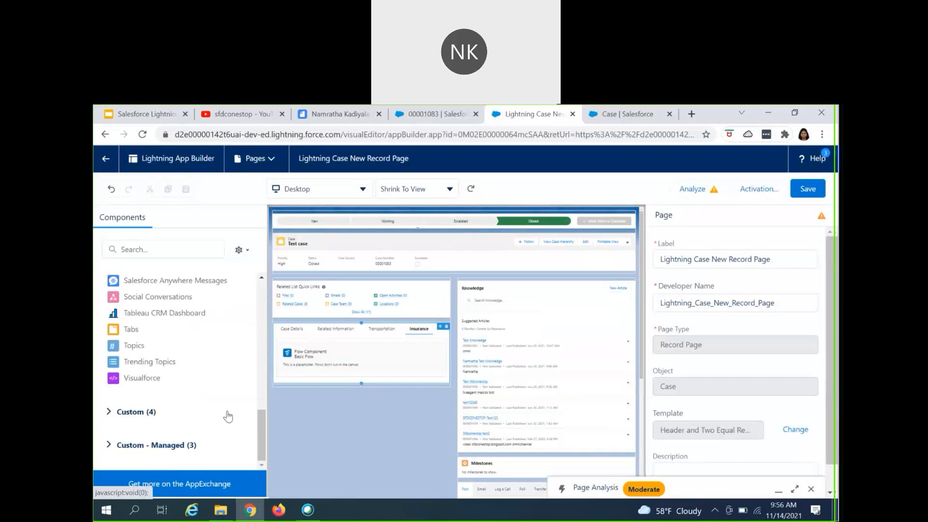
scroll(566, 408, down, 1)
scroll(567, 409, up, 1)
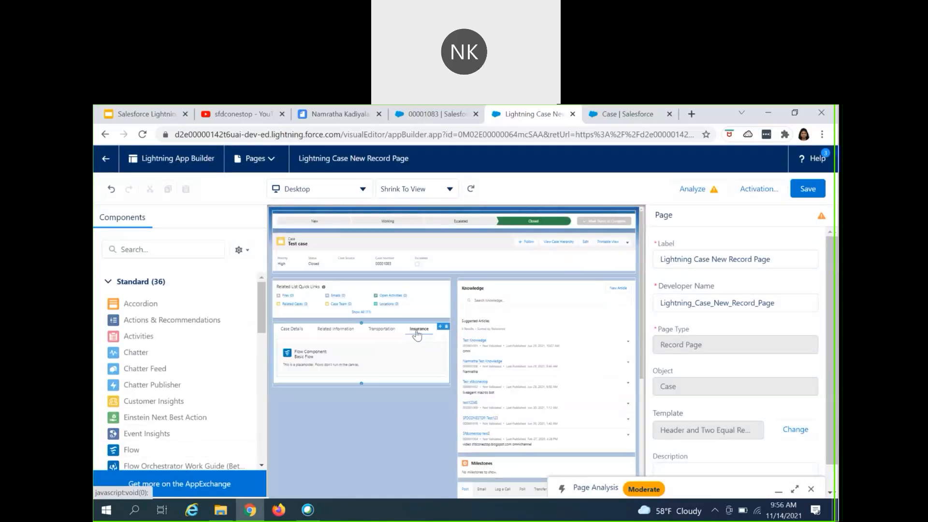
Save the record page and examine its desktop page performance analysis
click(796, 196)
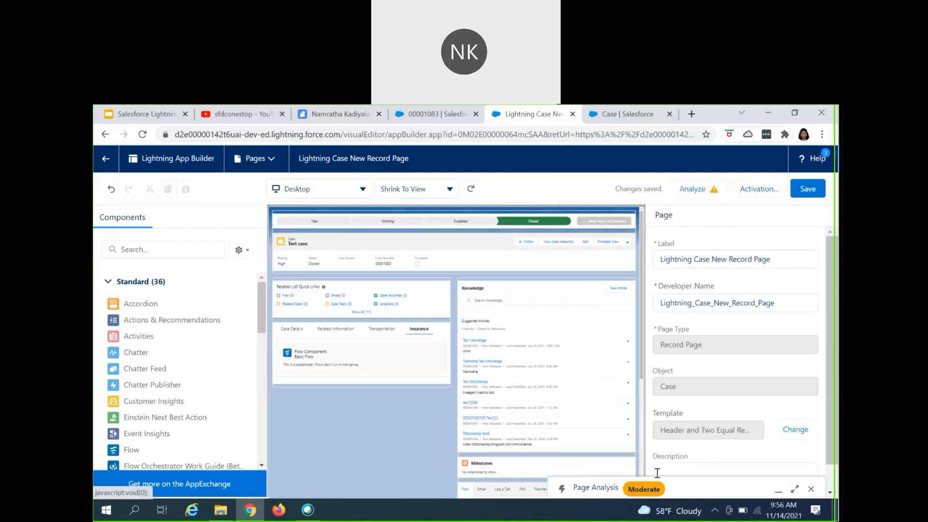
click(597, 488)
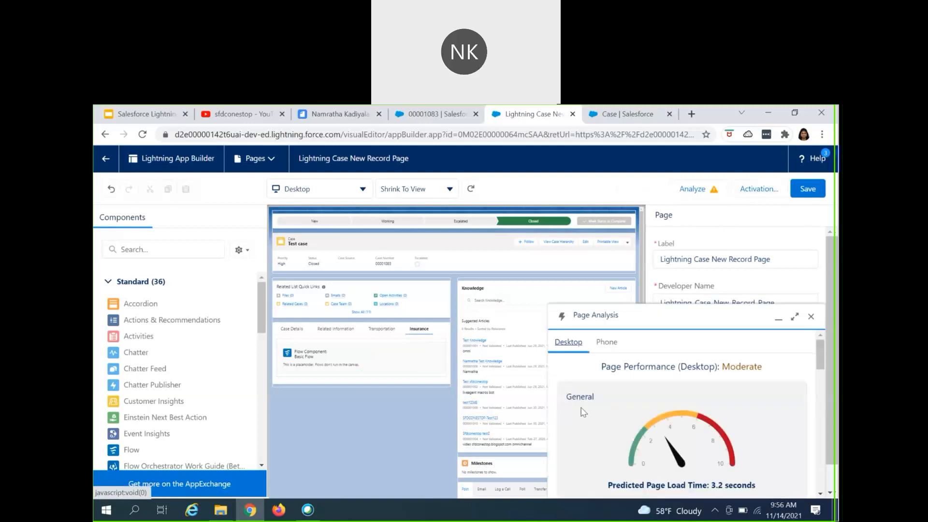
scroll(622, 450, down, 2)
scroll(626, 423, up, 2)
scroll(619, 418, down, 2)
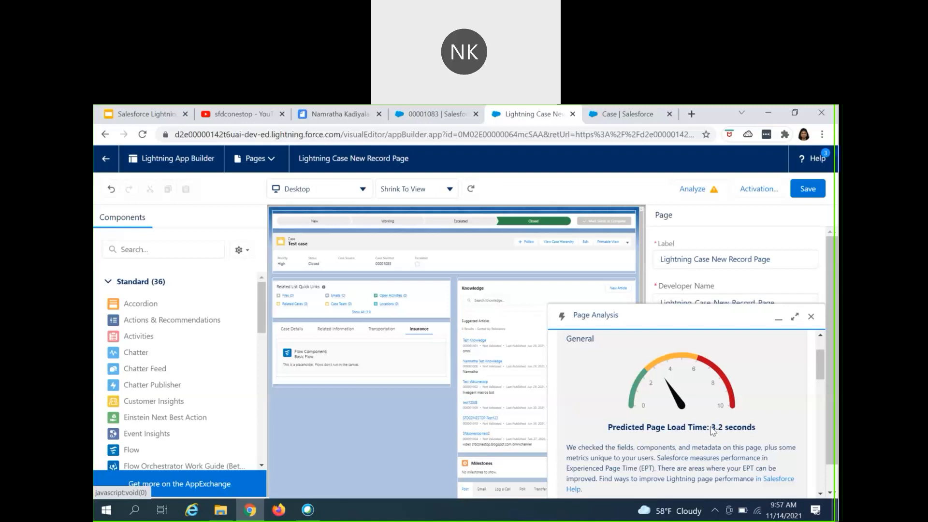
scroll(712, 430, down, 3)
scroll(711, 410, up, 5)
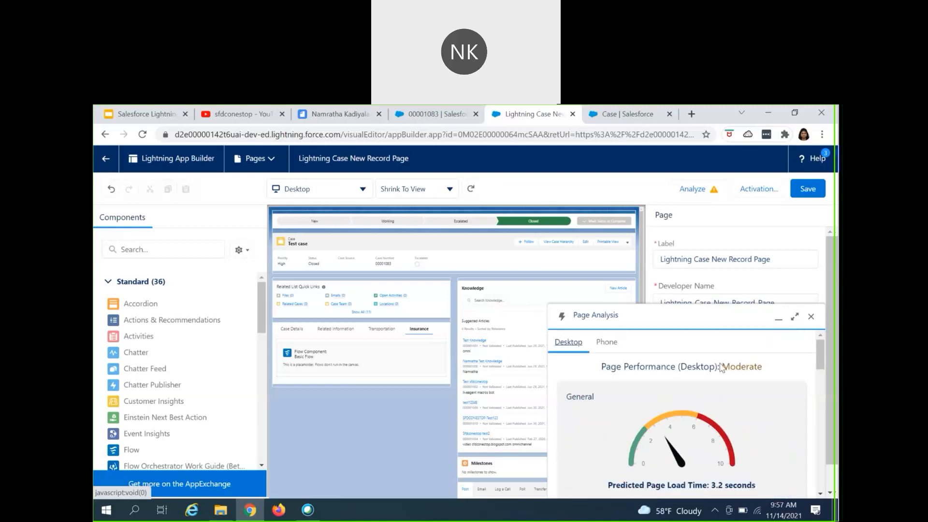
scroll(706, 440, down, 5)
scroll(701, 440, down, 5)
scroll(703, 443, up, 10)
Review the phone performance analysis, including its high-impact components, and close the page analysis
click(610, 343)
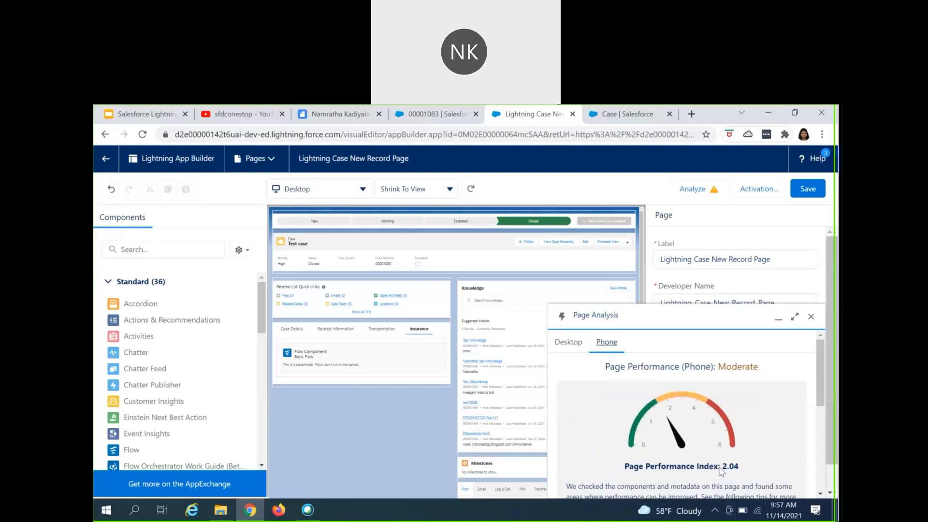
scroll(722, 471, down, 1)
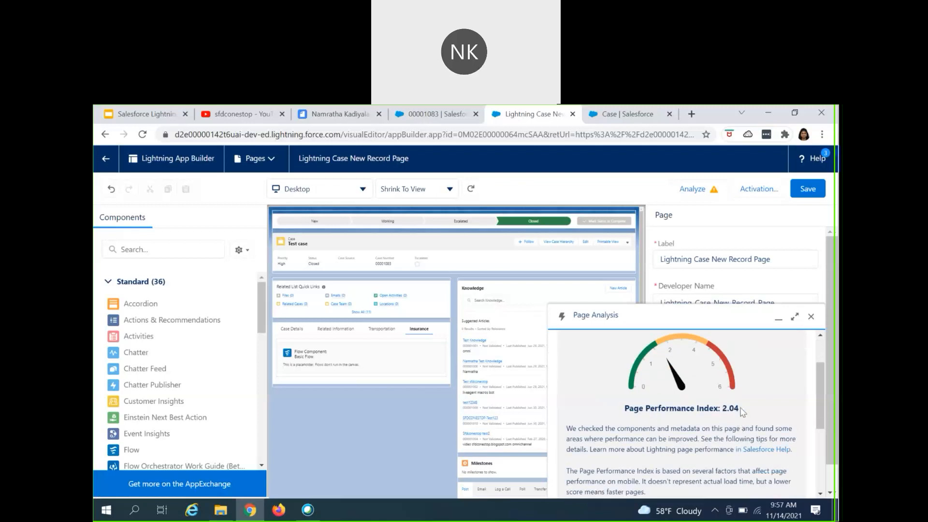
scroll(654, 466, down, 3)
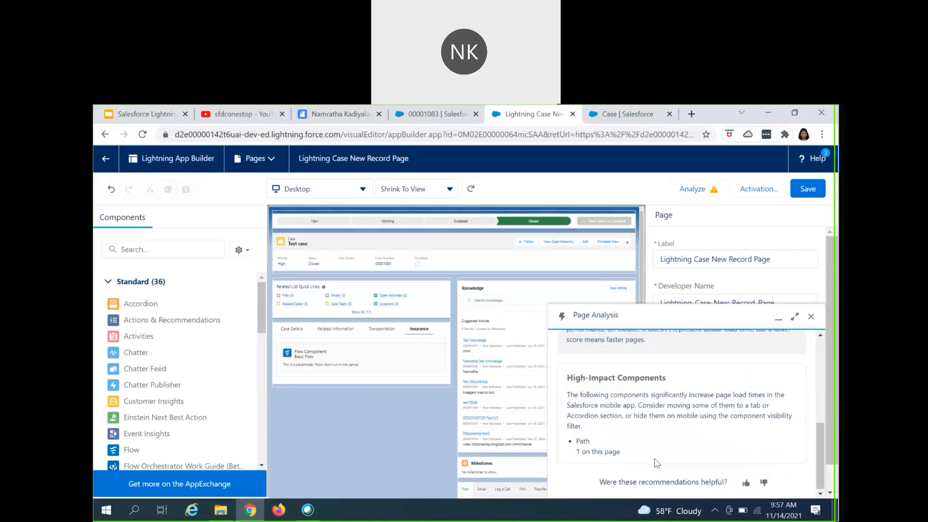
click(811, 316)
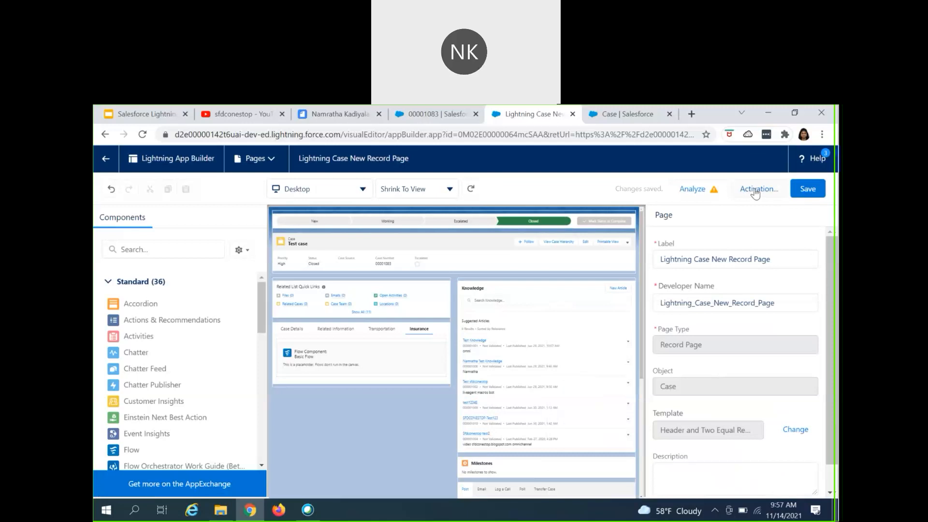
click(756, 191)
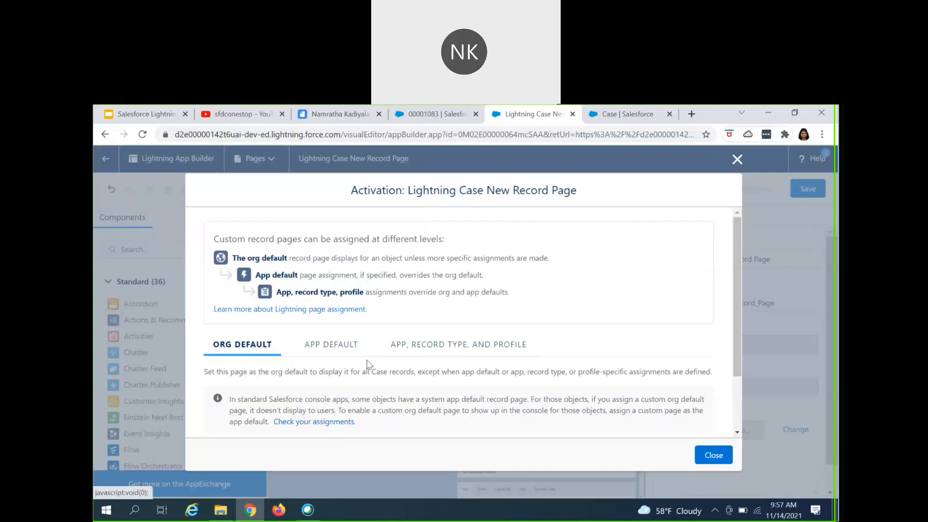
click(333, 347)
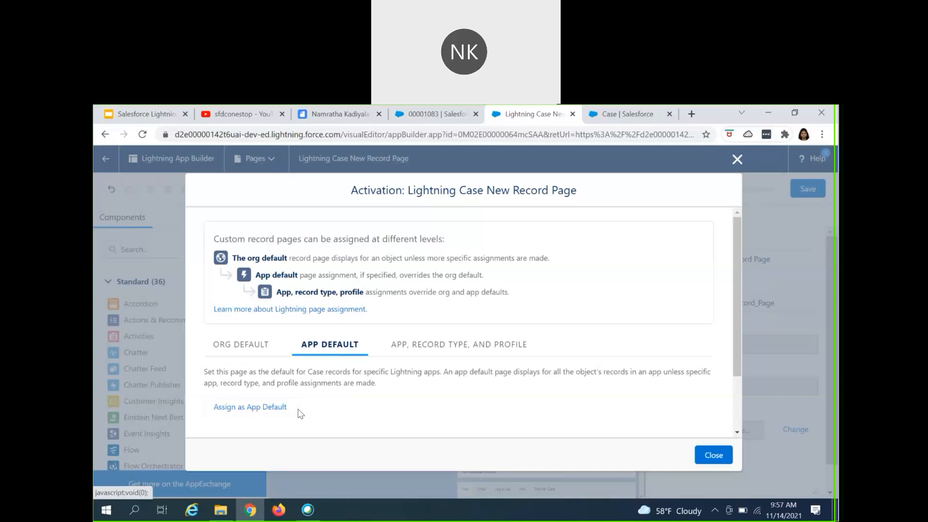
click(245, 408)
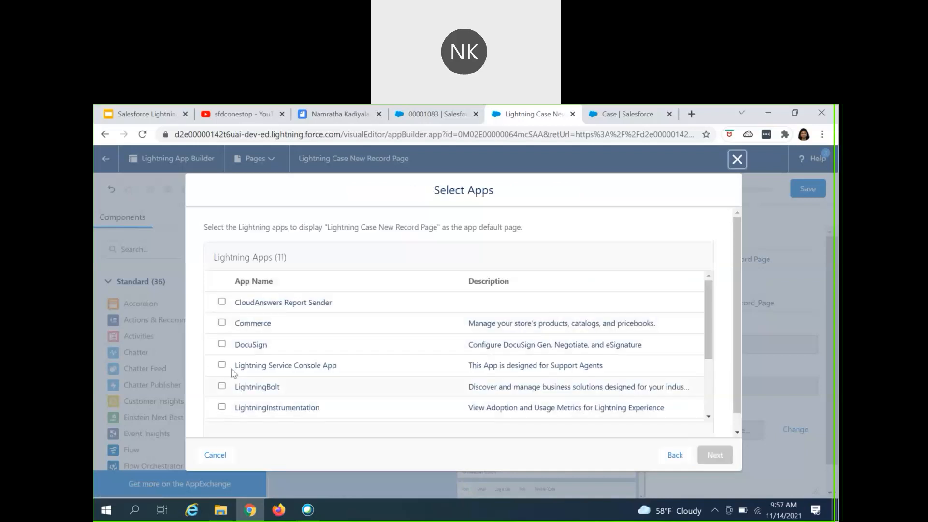
click(221, 364)
scroll(371, 379, down, 3)
scroll(370, 380, up, 3)
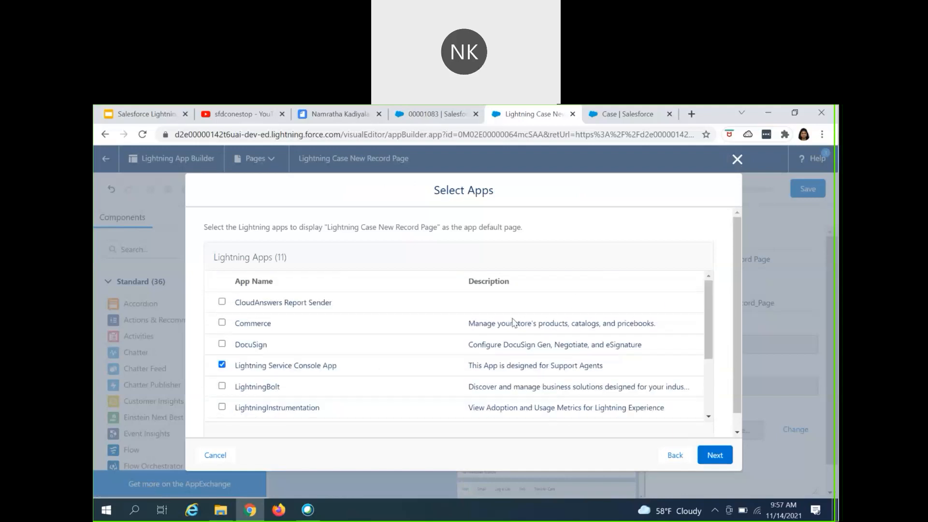
click(737, 160)
Begin a page activation by app, record type and profile, choosing Lightning Service Console App with the Desktop form factor
click(765, 194)
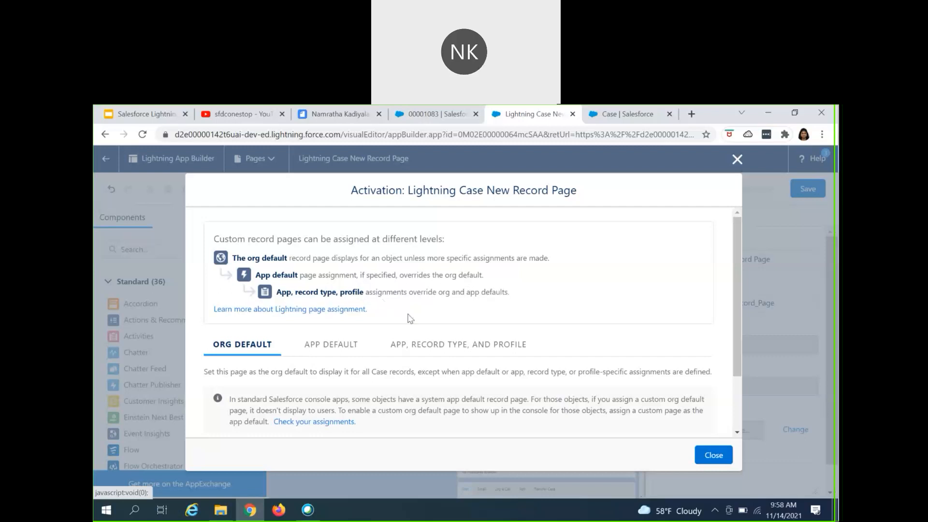
click(432, 349)
scroll(425, 358, down, 2)
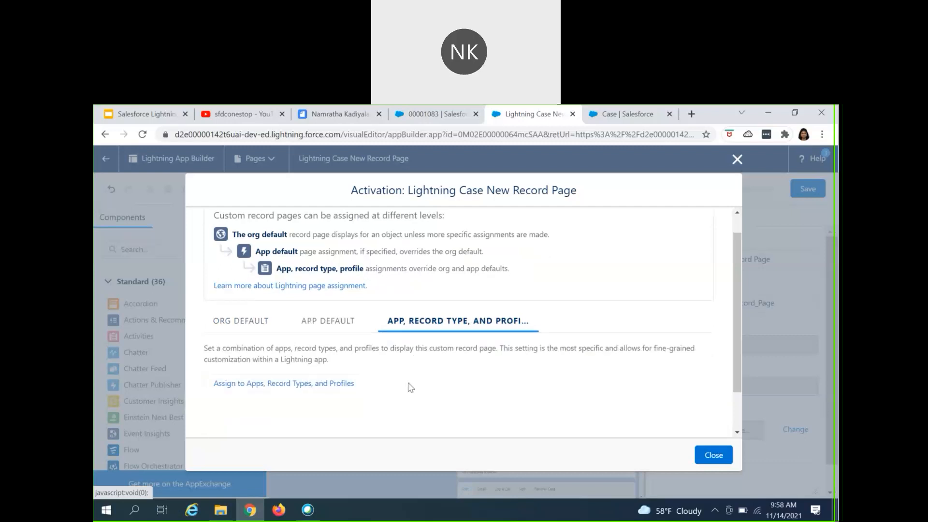
click(289, 352)
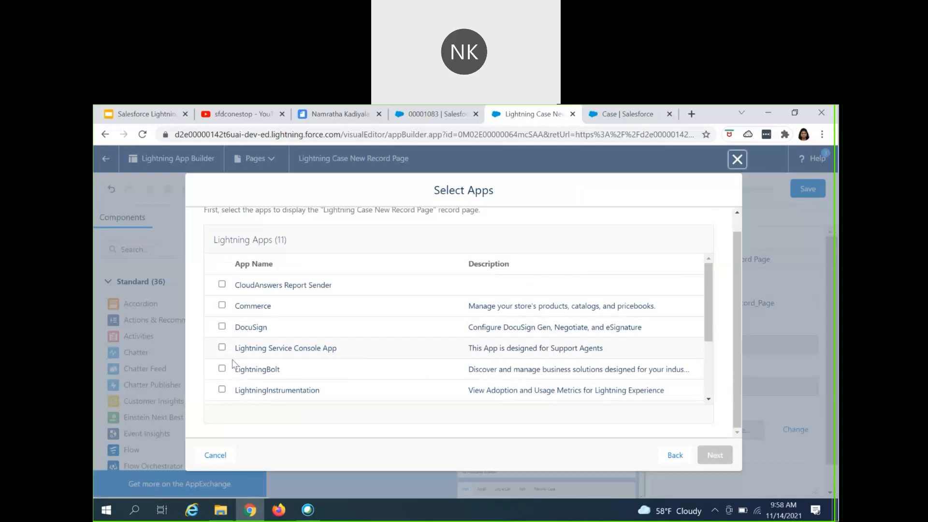
click(222, 348)
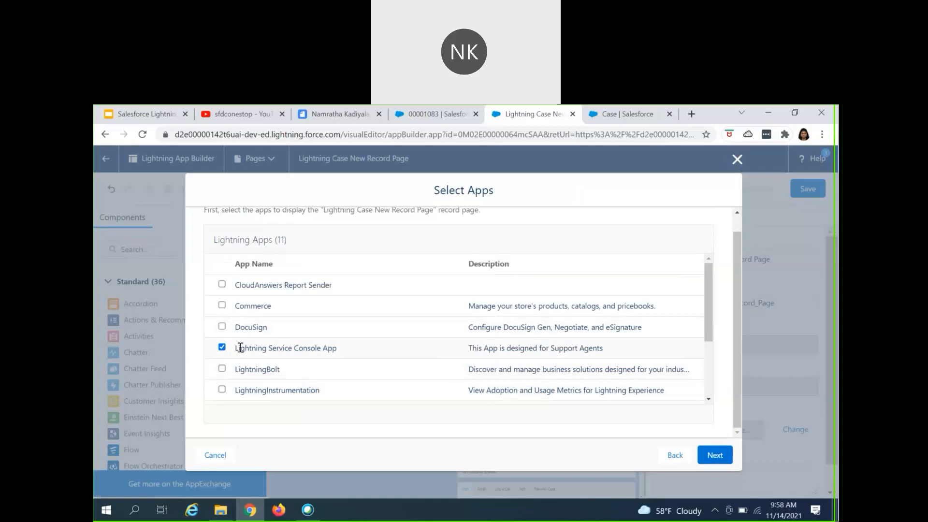
drag(257, 348, 353, 354)
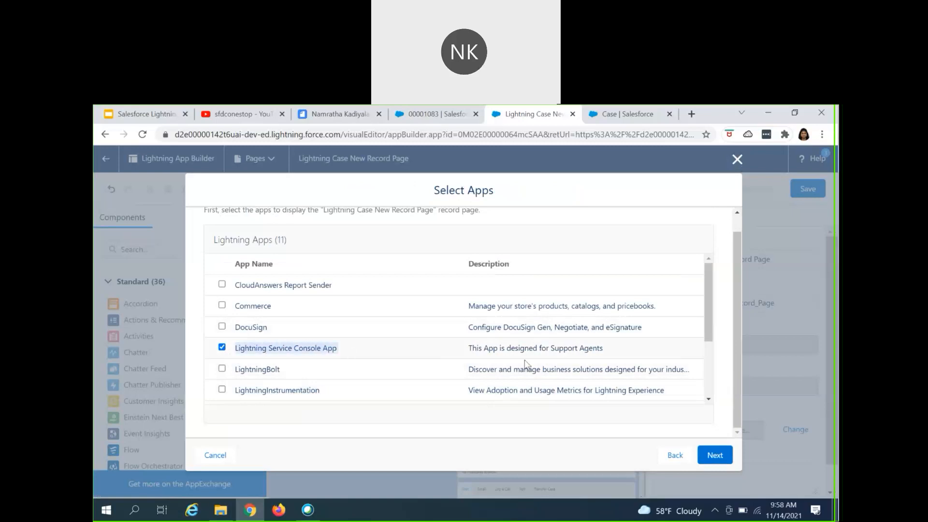
click(706, 456)
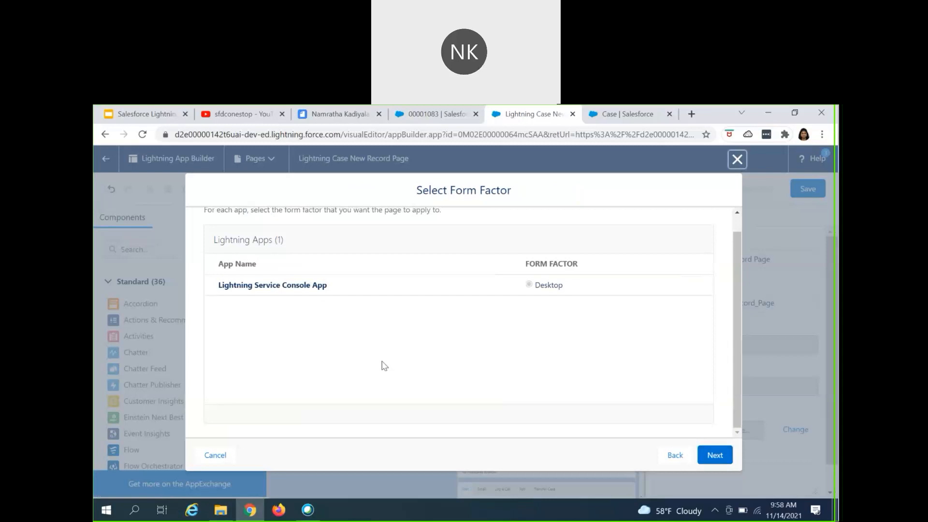
click(715, 463)
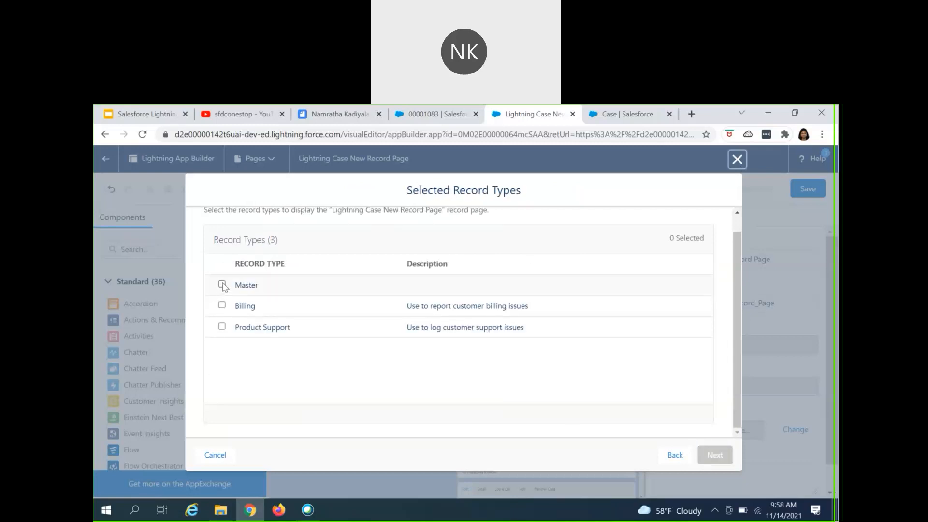
Include the Master, Billing and Product Support record types in the page assignment
scroll(232, 336, up, 1)
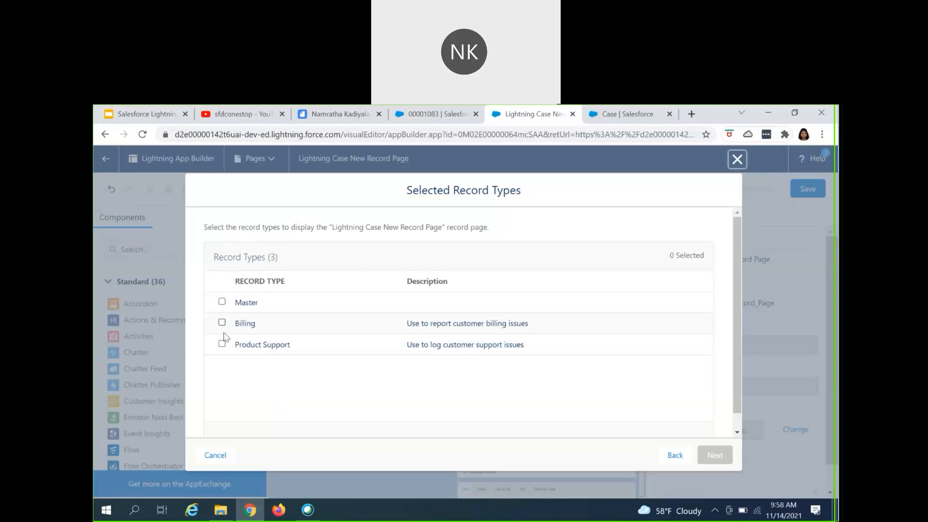
click(222, 301)
click(222, 323)
click(221, 344)
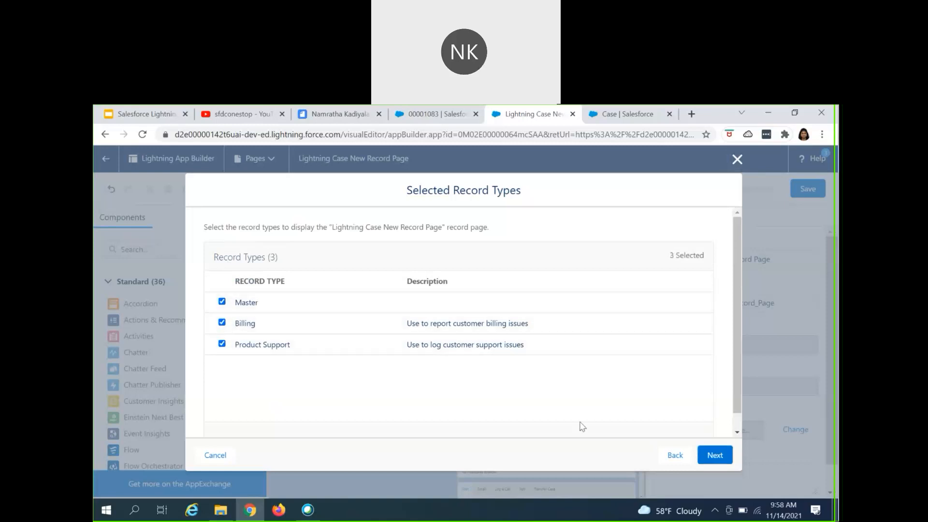
click(713, 455)
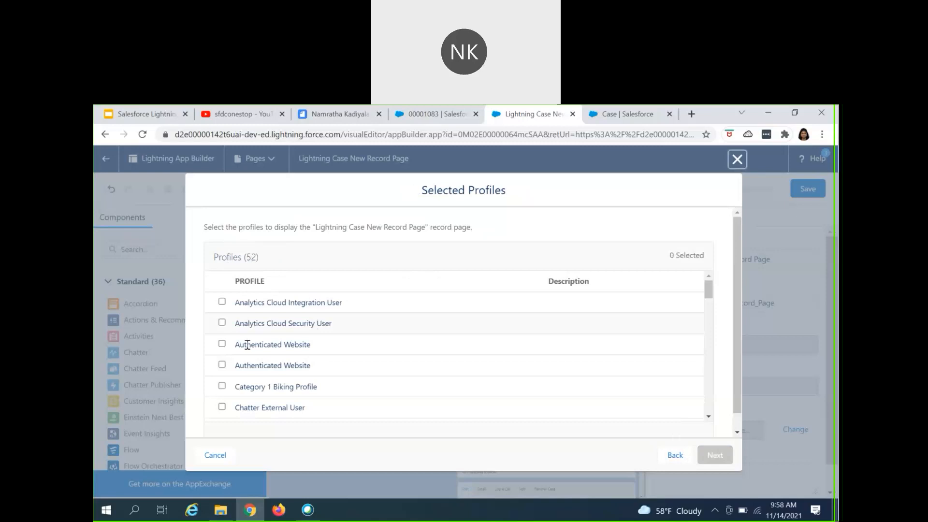
Assign the page to the System Administrator profile, then review and save the assignments
scroll(261, 370, down, 20)
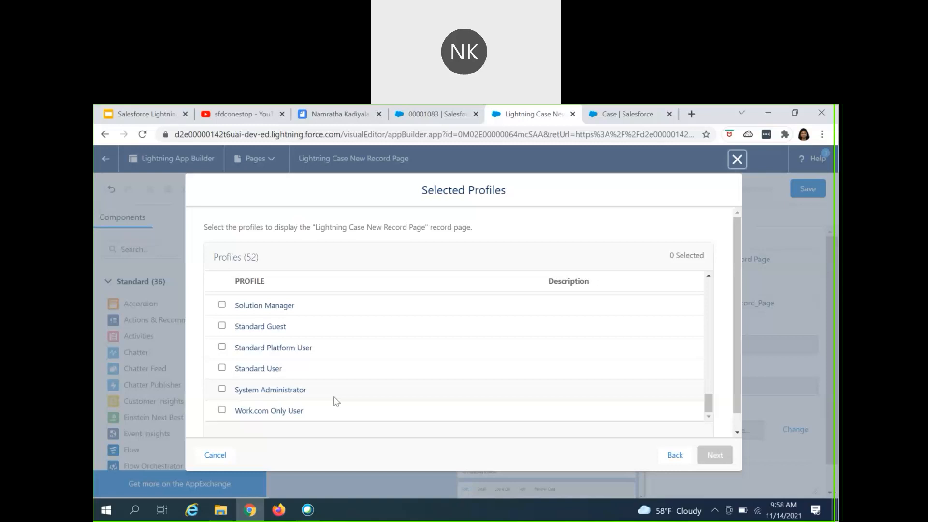
click(222, 389)
scroll(344, 393, up, 2)
scroll(368, 397, down, 2)
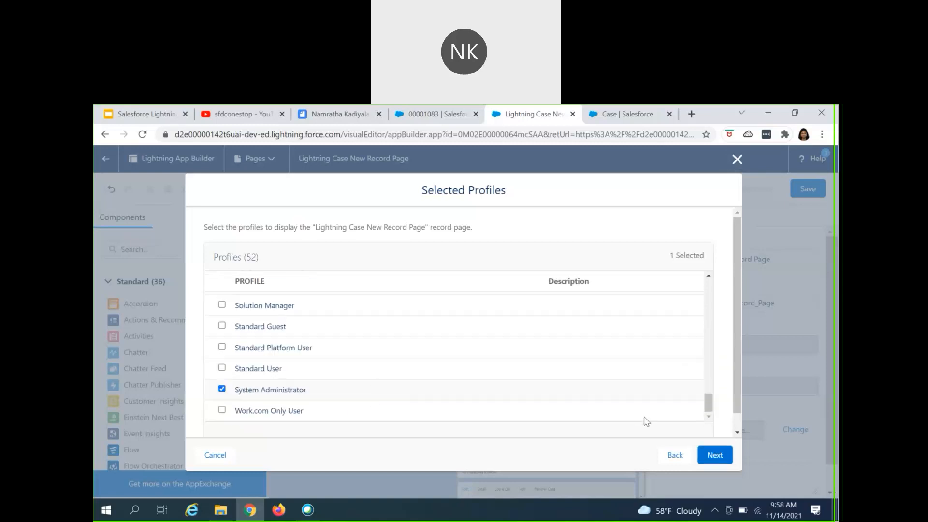
click(710, 457)
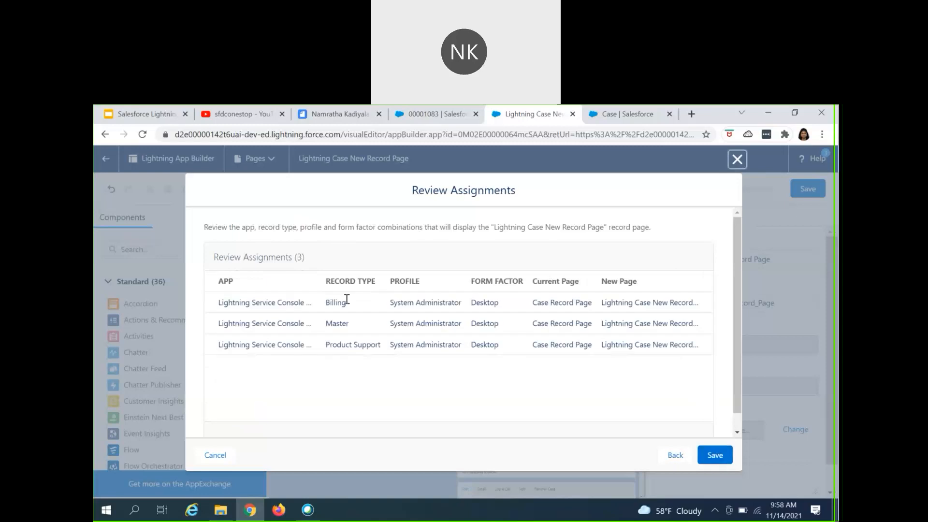
drag(215, 305, 698, 348)
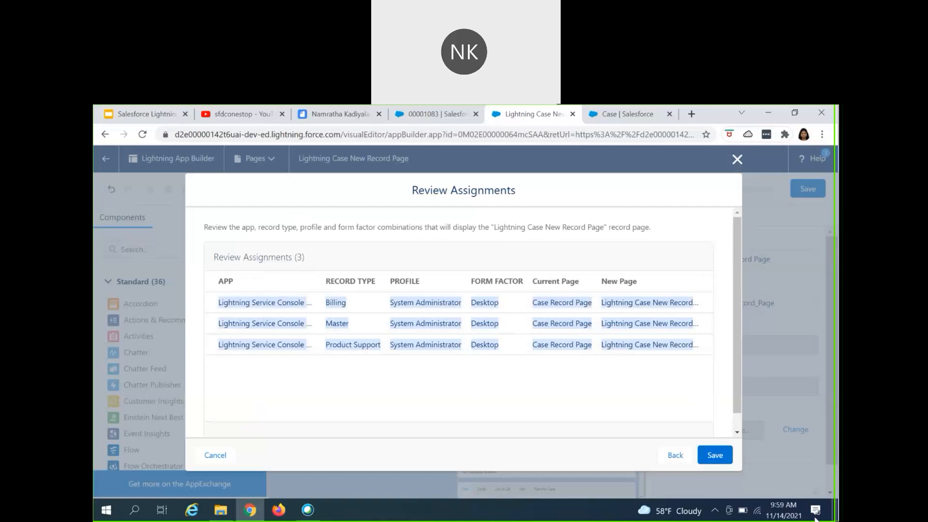
click(714, 455)
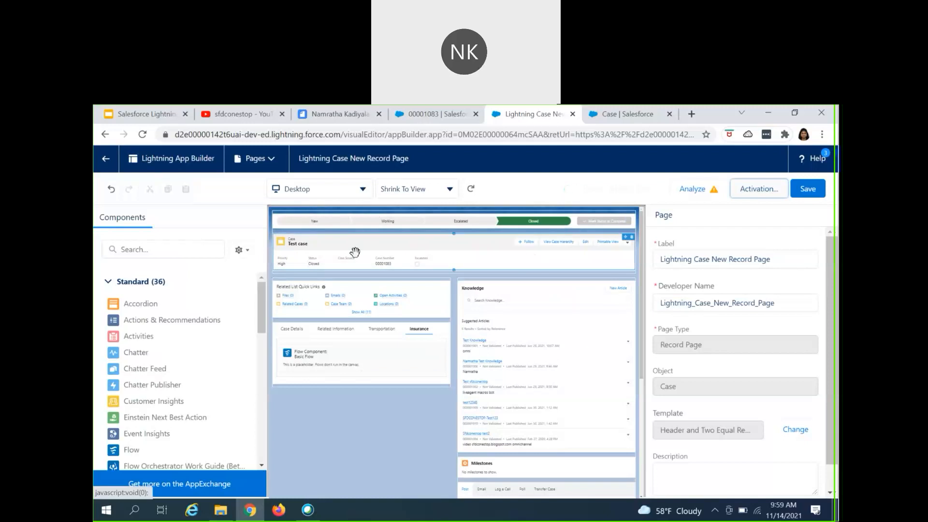
Review the page's Highlights Panel, Case Details and Related Information tabs, Knowledge and Milestones components
click(354, 250)
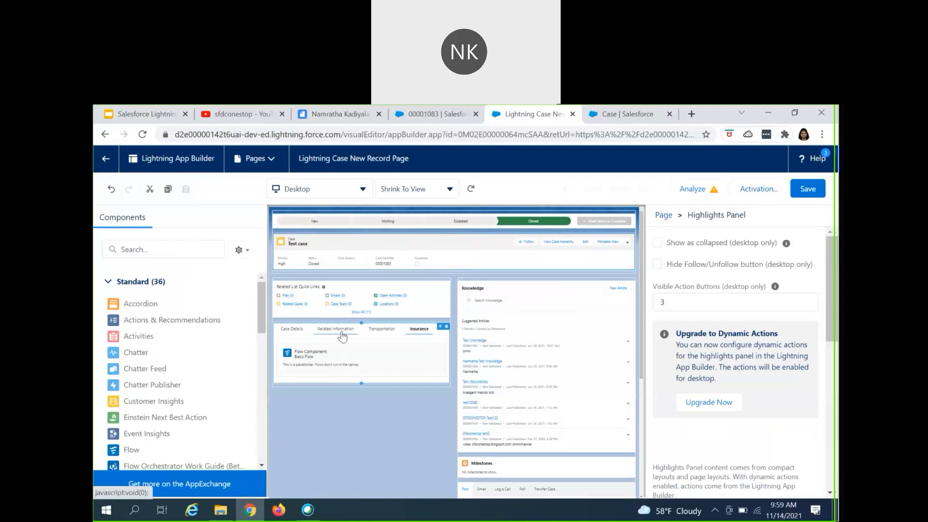
click(323, 337)
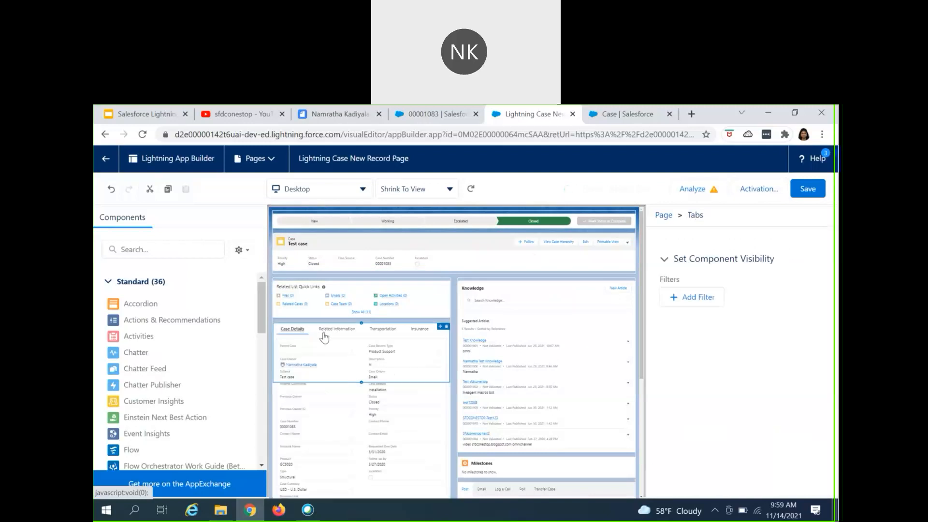
click(325, 337)
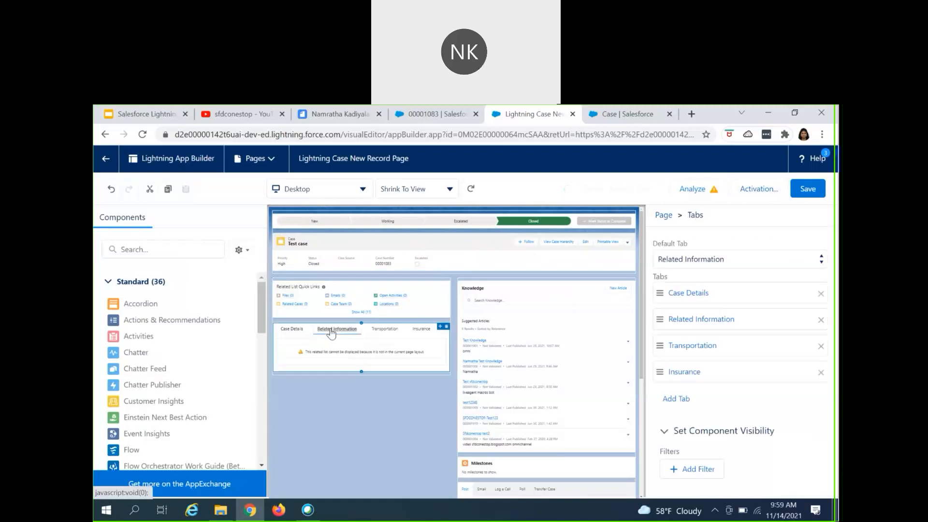
click(539, 293)
scroll(538, 363, down, 3)
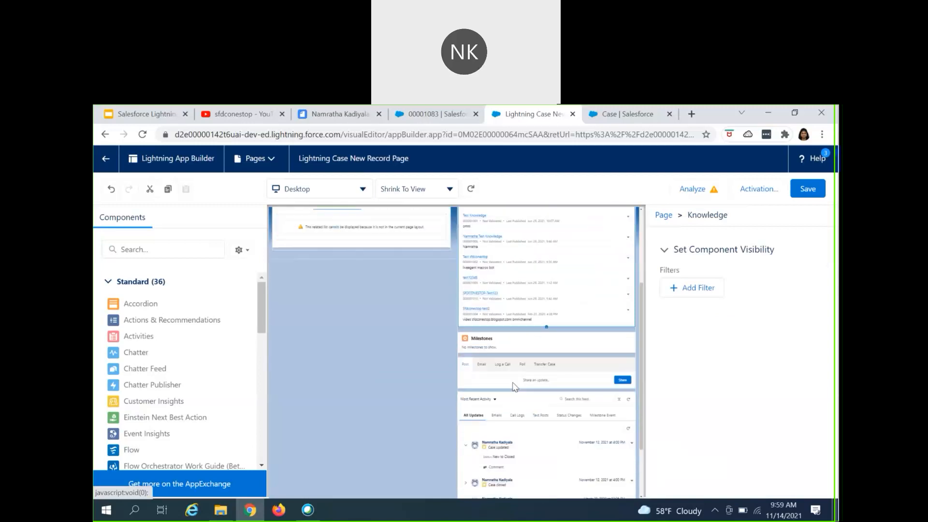
click(502, 285)
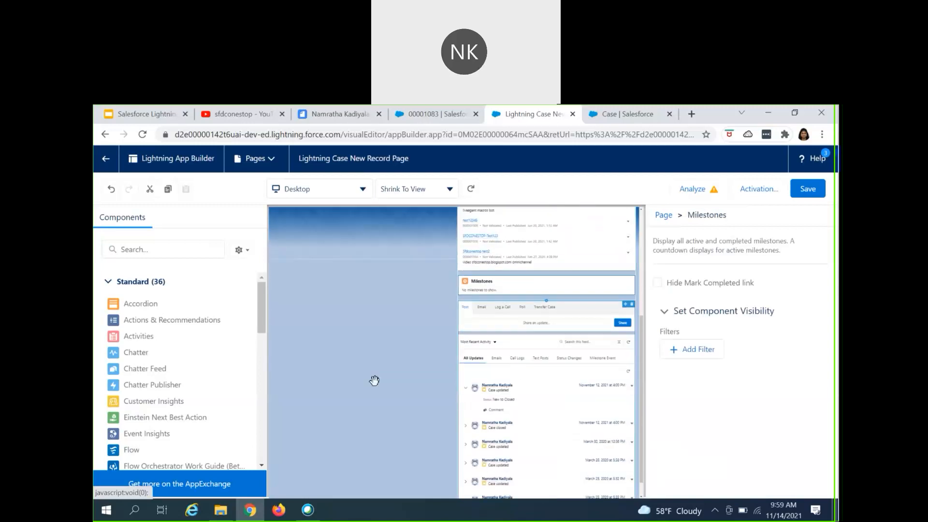
Add a Rich Text component above Knowledge containing the text "Welcome to the Page"
scroll(199, 382, down, 3)
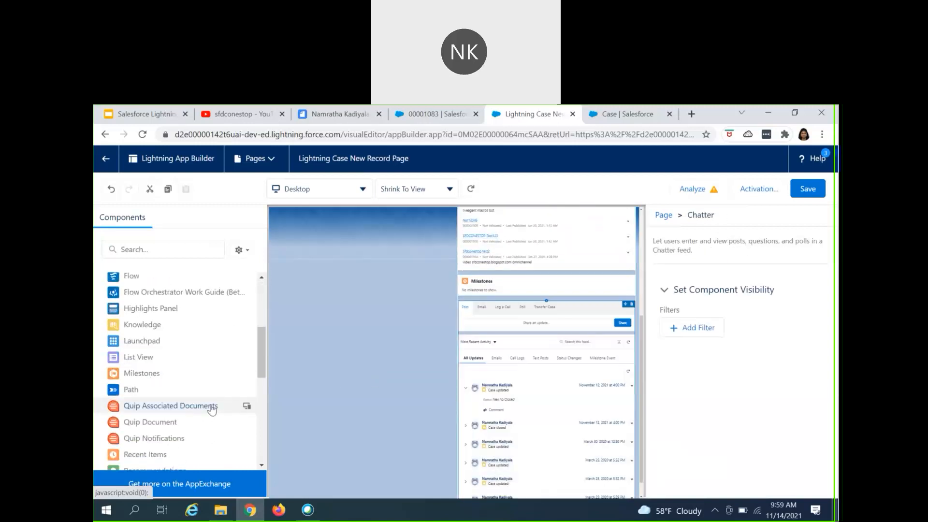
scroll(212, 410, up, 5)
scroll(330, 381, up, 5)
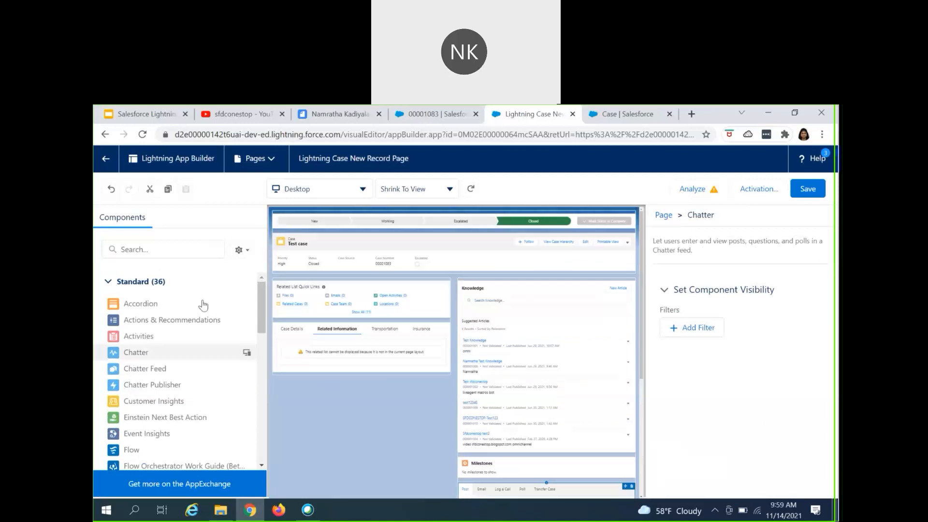
scroll(193, 339, down, 3)
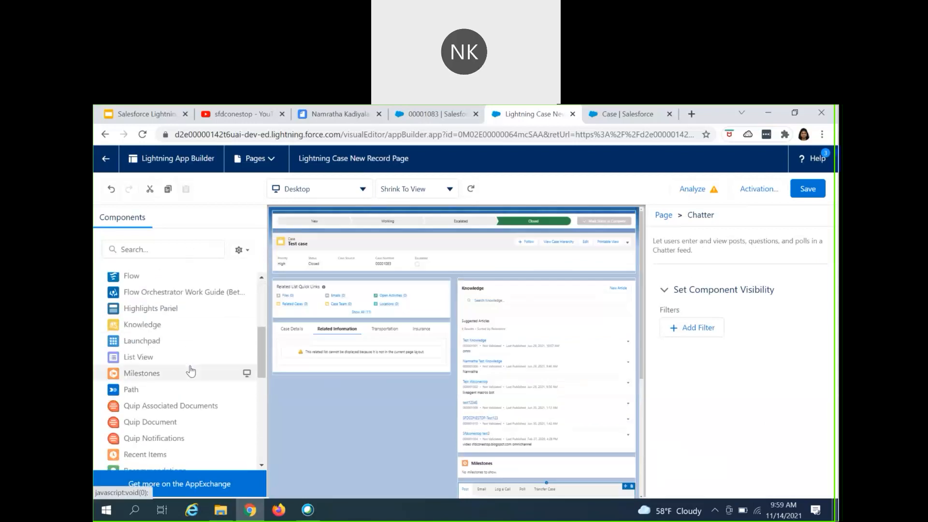
scroll(191, 371, down, 2)
scroll(190, 370, down, 2)
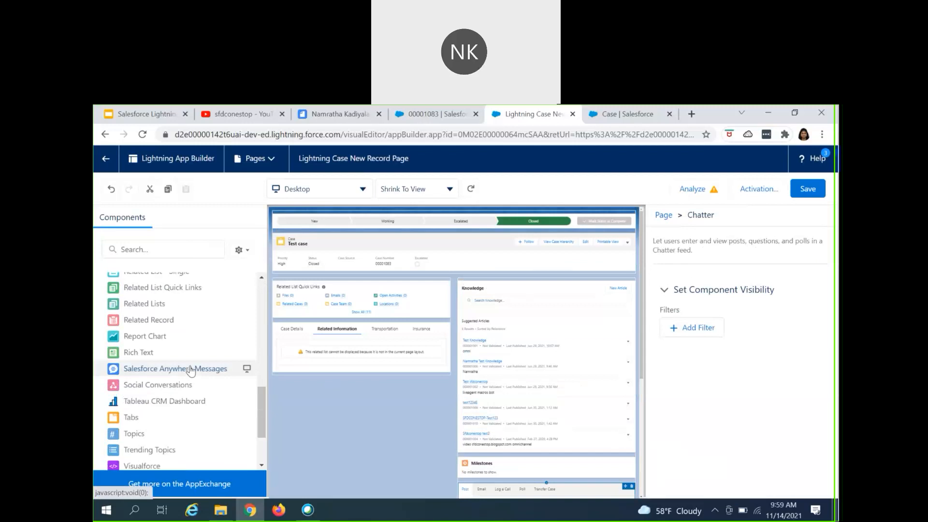
drag(191, 353, 490, 283)
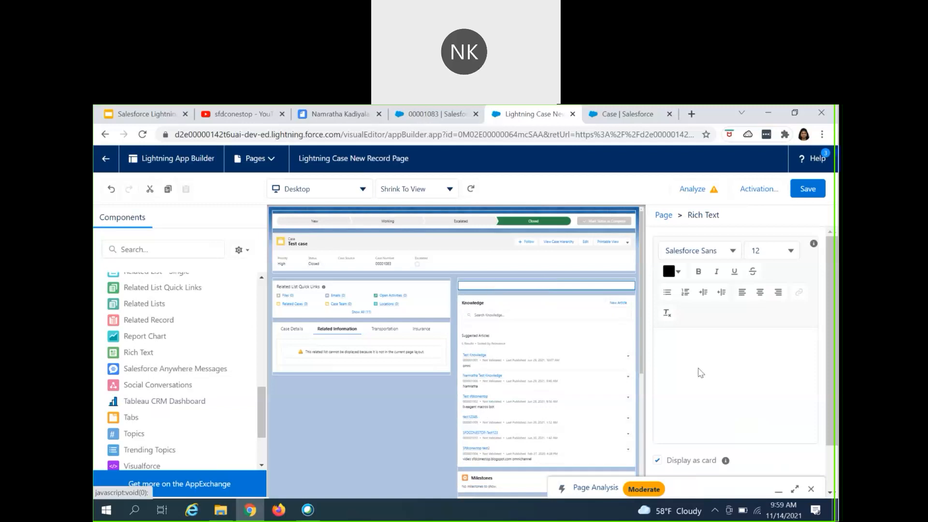
click(679, 348)
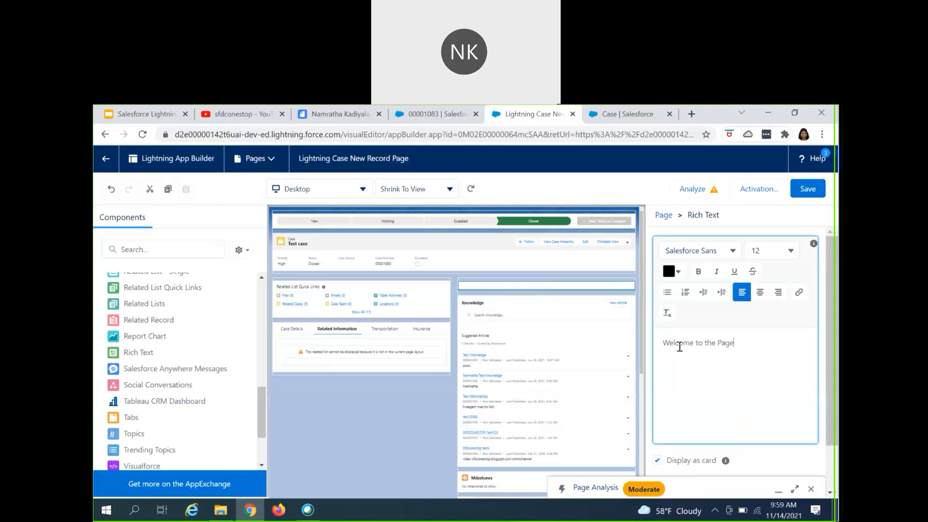
Format the "Welcome to the Page" text as bold with font size 16
key(ctrl+a)
click(698, 271)
click(773, 252)
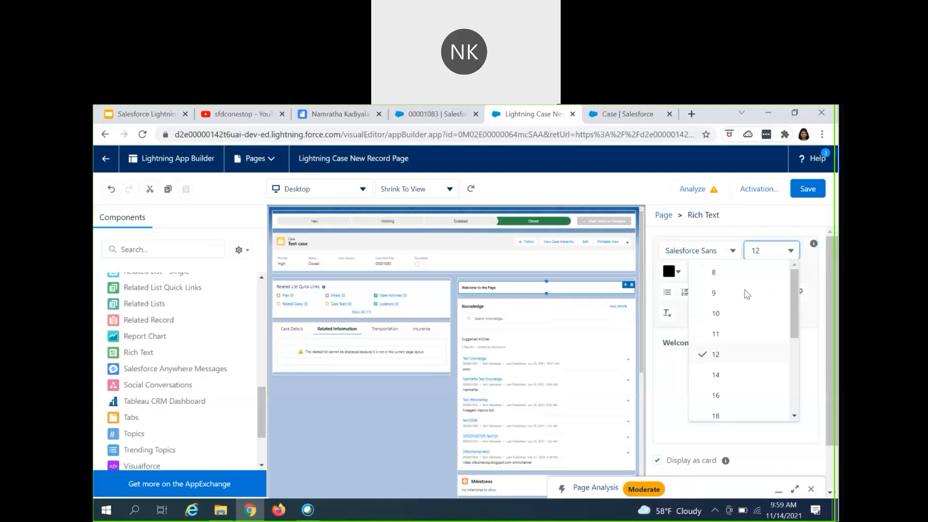
click(715, 395)
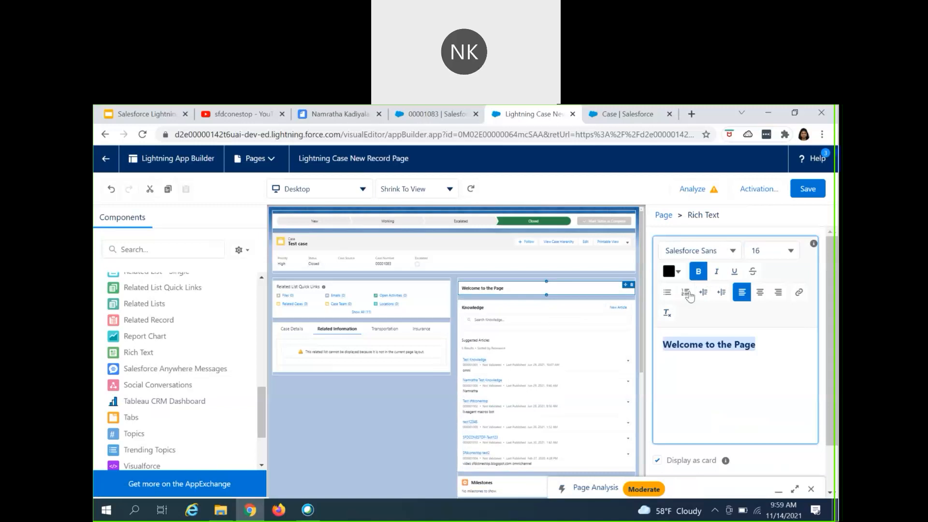
Try to recolour the "Welcome to the Page" text by choosing a different hue
click(676, 272)
click(599, 349)
click(651, 416)
click(759, 390)
drag(762, 346, 661, 353)
click(682, 275)
click(702, 359)
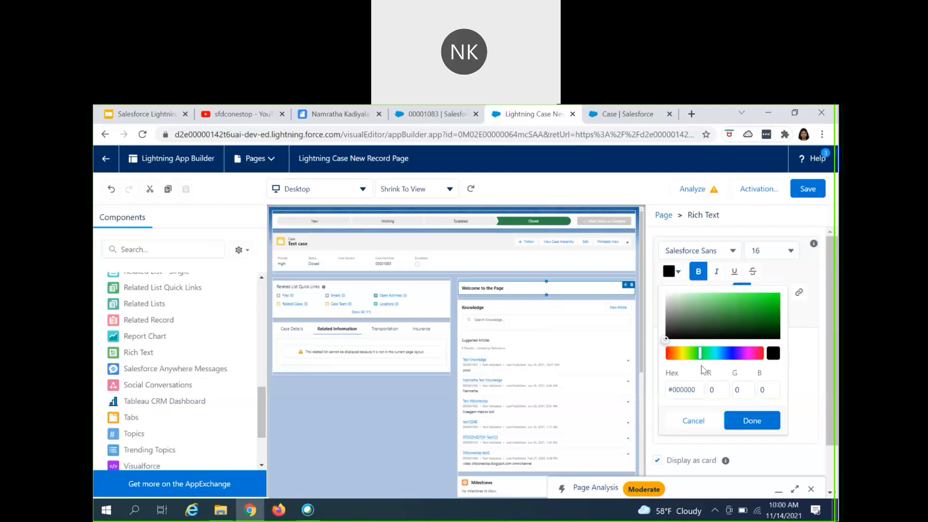
click(748, 418)
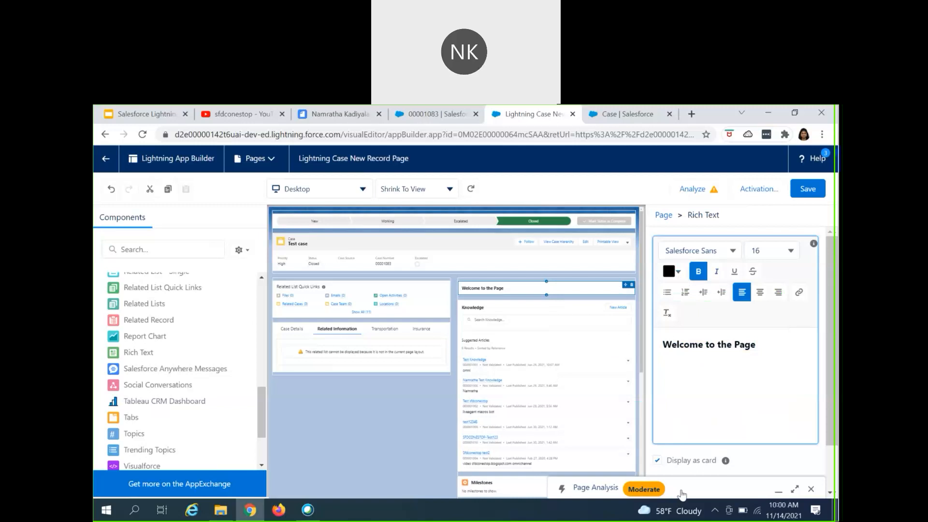
Colour the "Welcome to the Page" text purple (#753BDA) and save the record page
triple_click(720, 348)
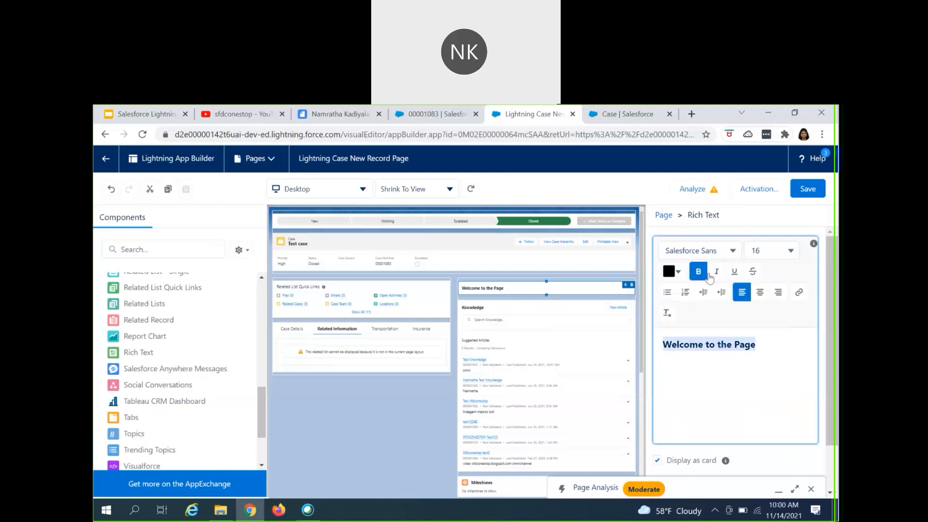
click(676, 271)
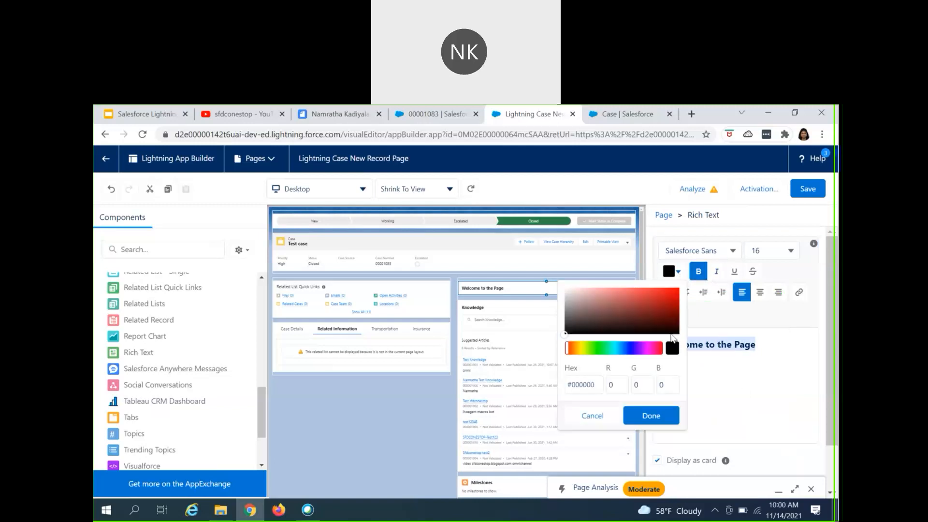
click(636, 348)
click(647, 295)
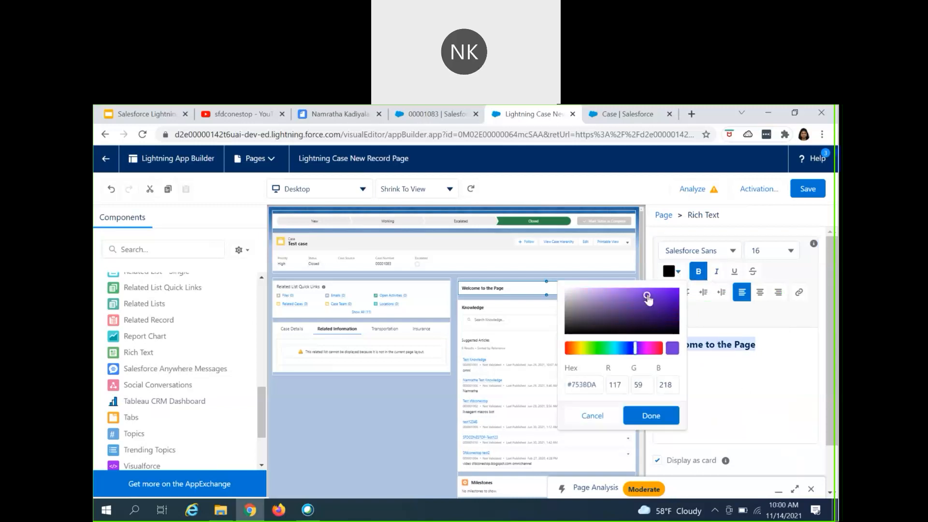
click(647, 417)
click(752, 379)
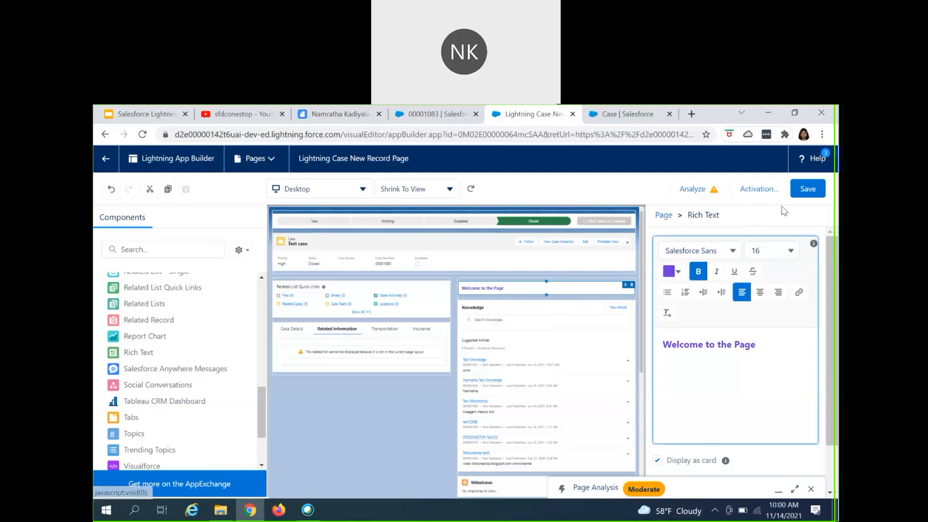
click(807, 190)
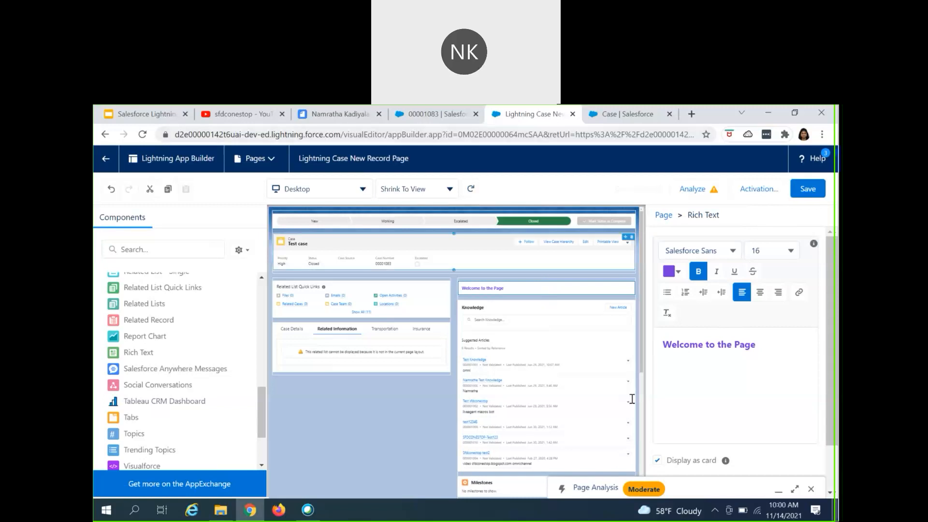
Switch to the case 00001083 record in the service console app and reload it to load the new page
click(794, 112)
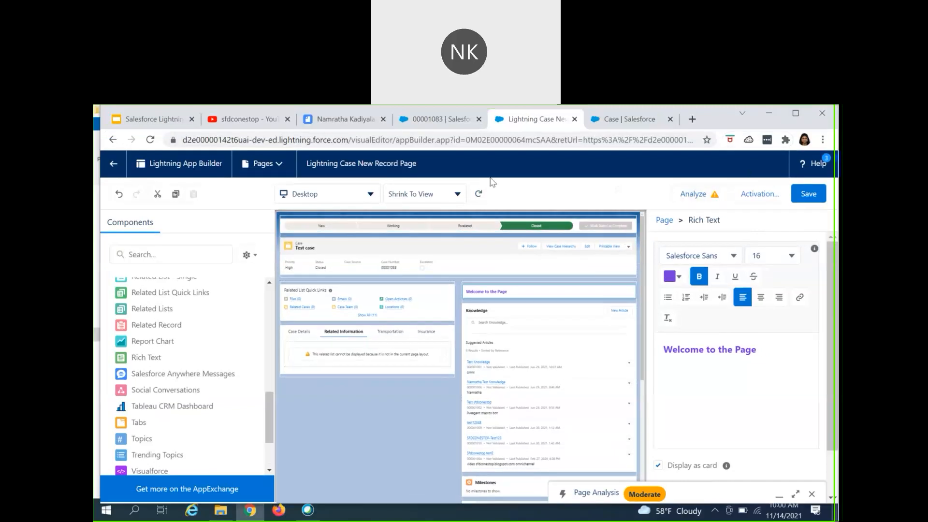
click(448, 125)
key(super+Up)
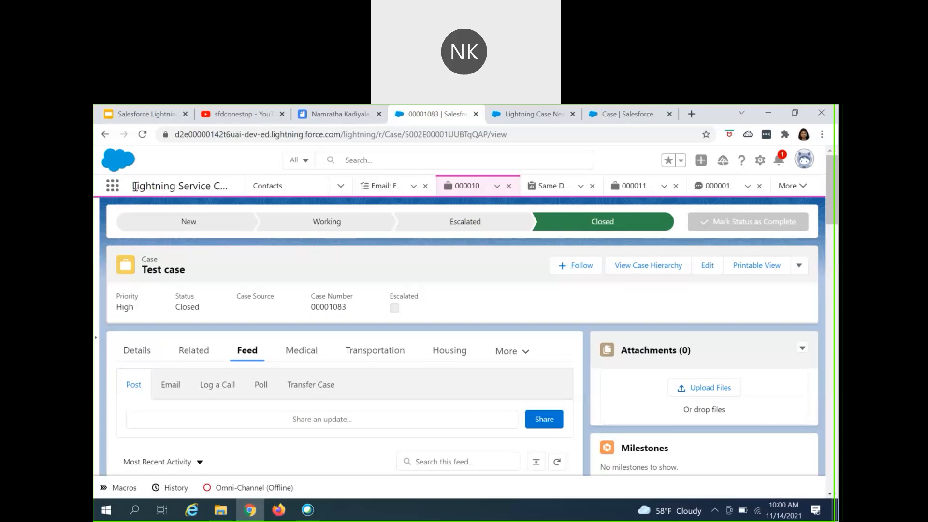
drag(135, 186, 213, 186)
click(140, 138)
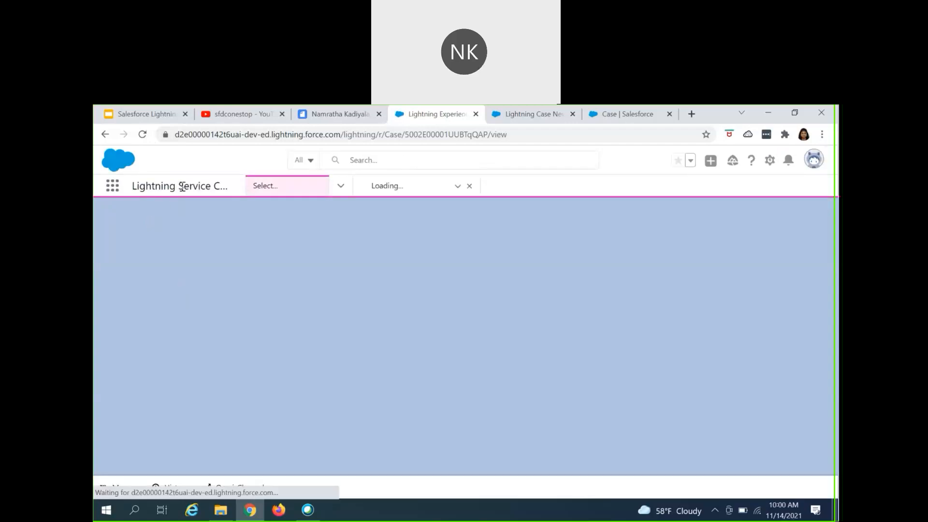
drag(182, 187, 222, 190)
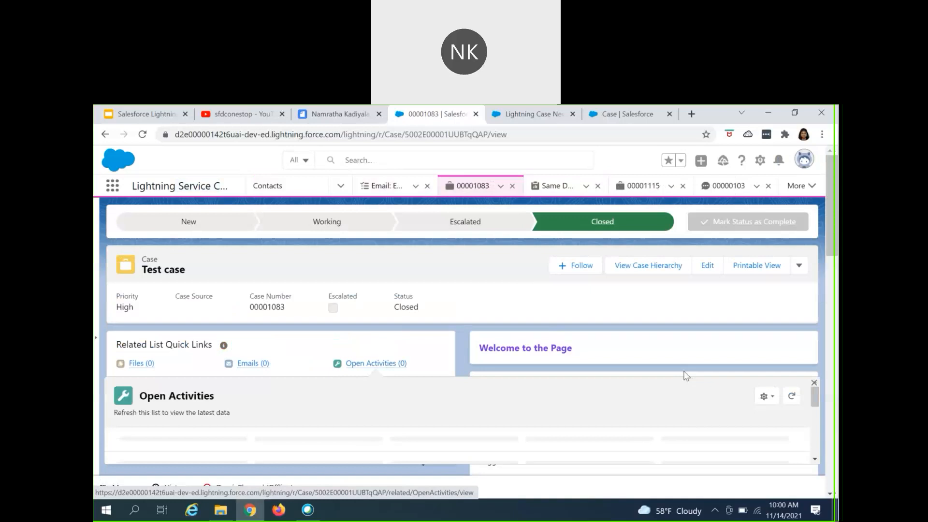
Examine the case record's highlights fields, Related List Quick Links, Case Details tab and Knowledge component
scroll(725, 379, down, 1)
scroll(199, 416, down, 2)
scroll(200, 416, up, 4)
click(159, 444)
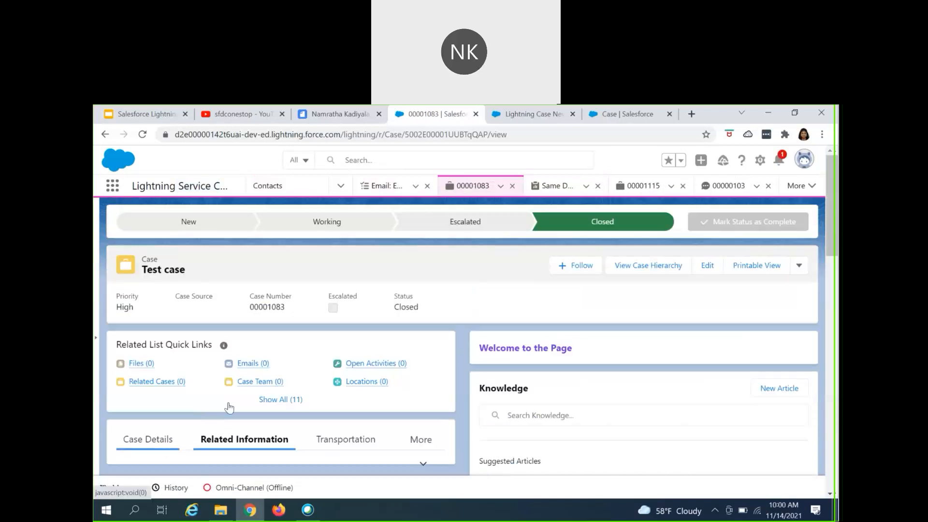
scroll(233, 405, down, 3)
scroll(235, 426, up, 3)
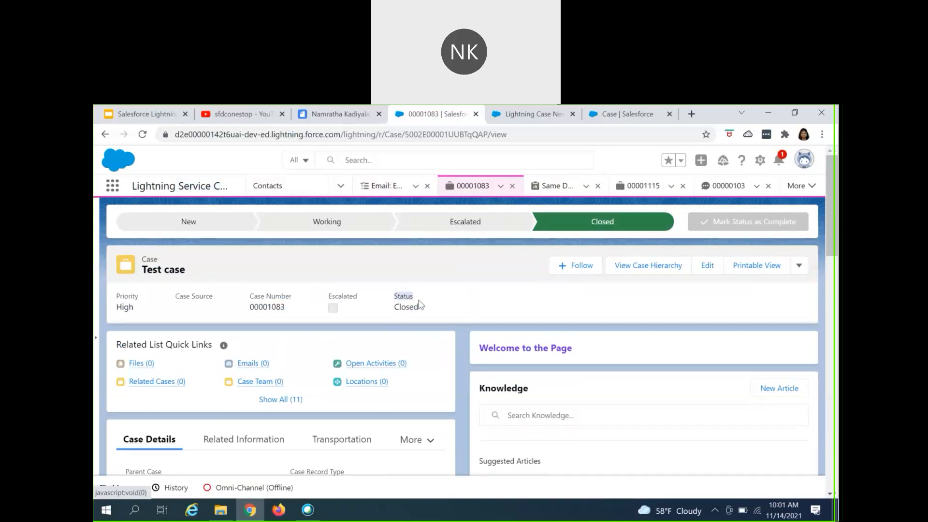
drag(410, 297, 427, 311)
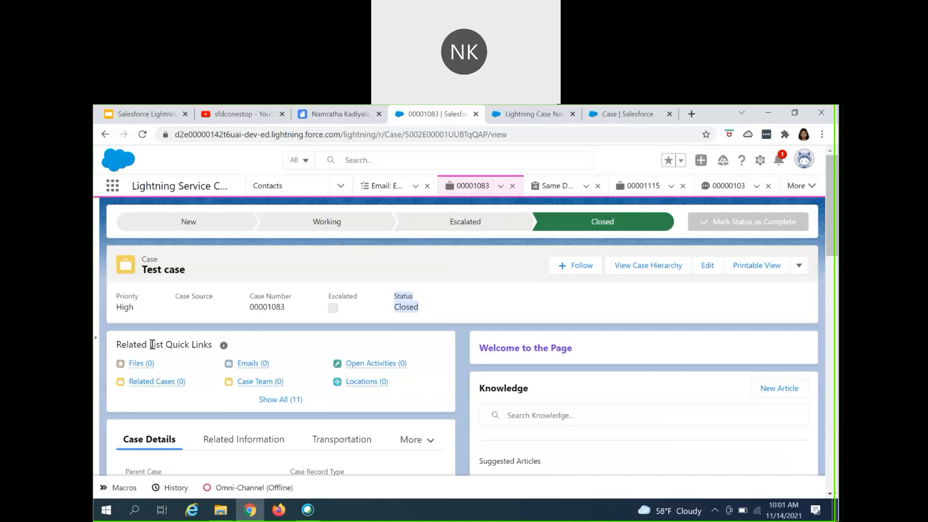
scroll(171, 371, down, 1)
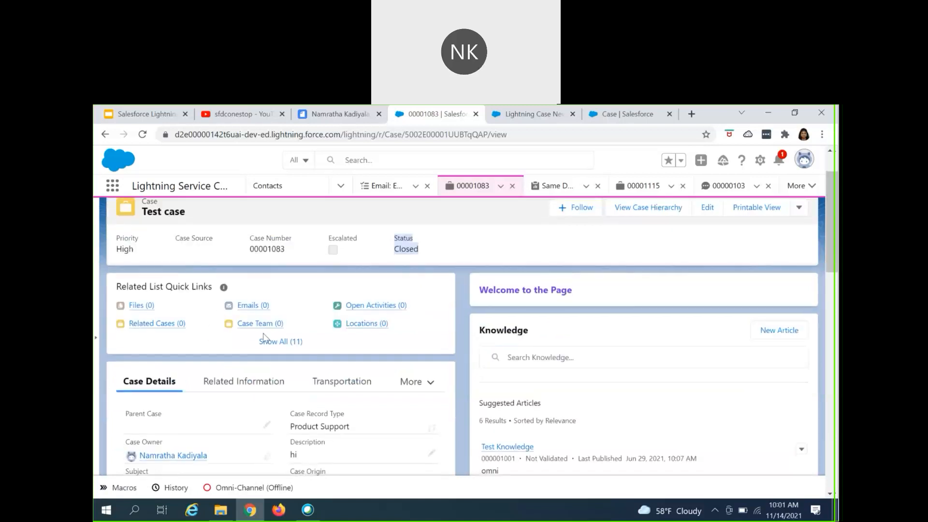
scroll(276, 347, down, 2)
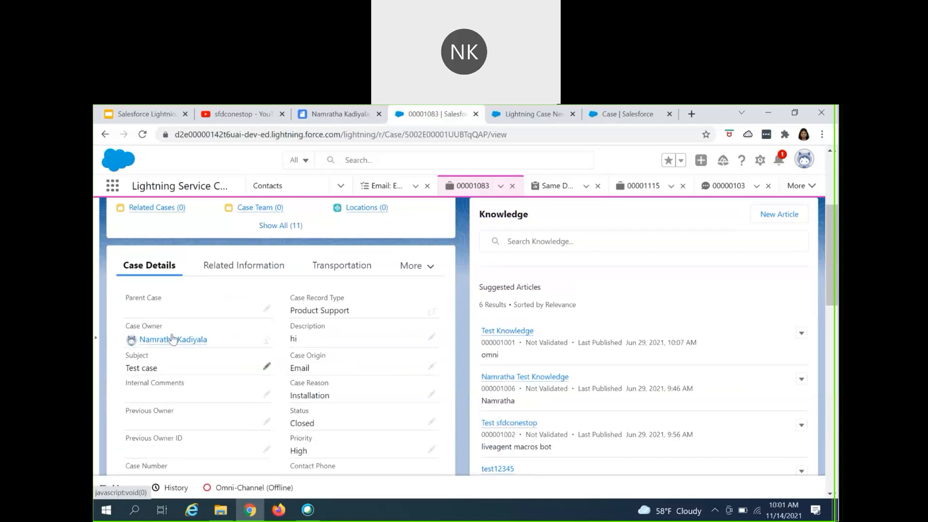
scroll(200, 325, down, 2)
scroll(172, 454, up, 5)
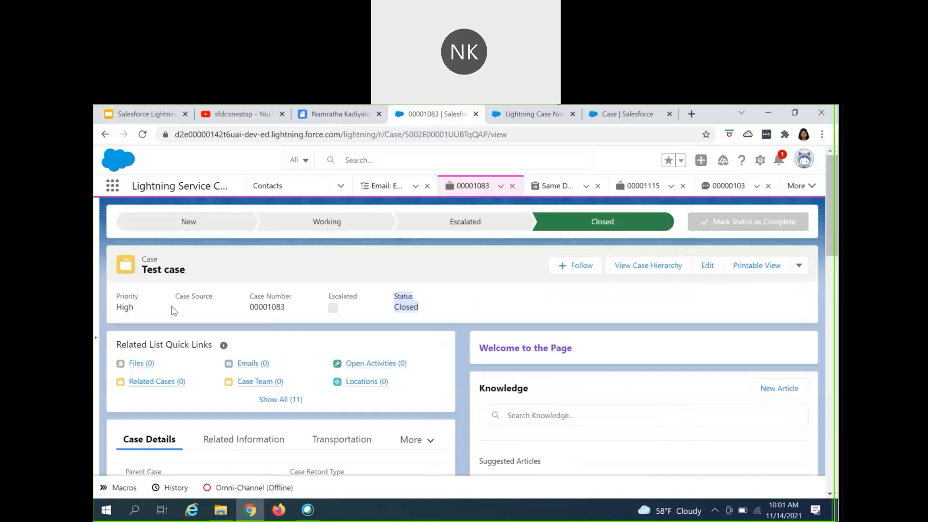
scroll(173, 454, down, 3)
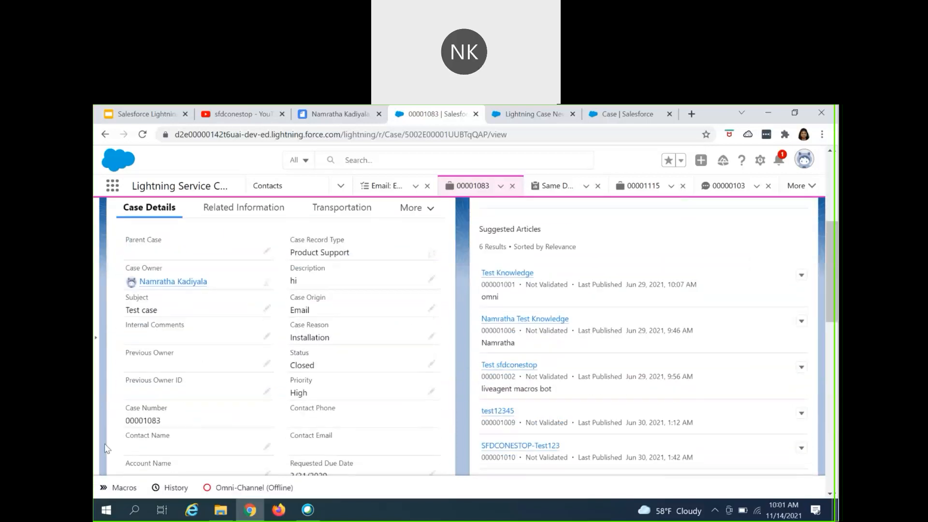
scroll(159, 426, up, 1)
Check the content of the case record's Related Information tab
click(215, 323)
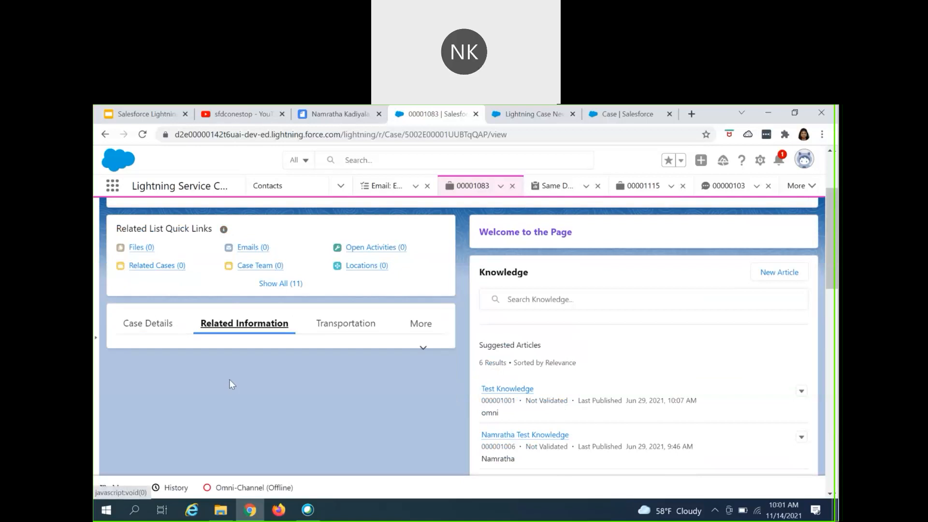
scroll(289, 385, down, 2)
scroll(290, 387, up, 1)
click(421, 283)
click(335, 297)
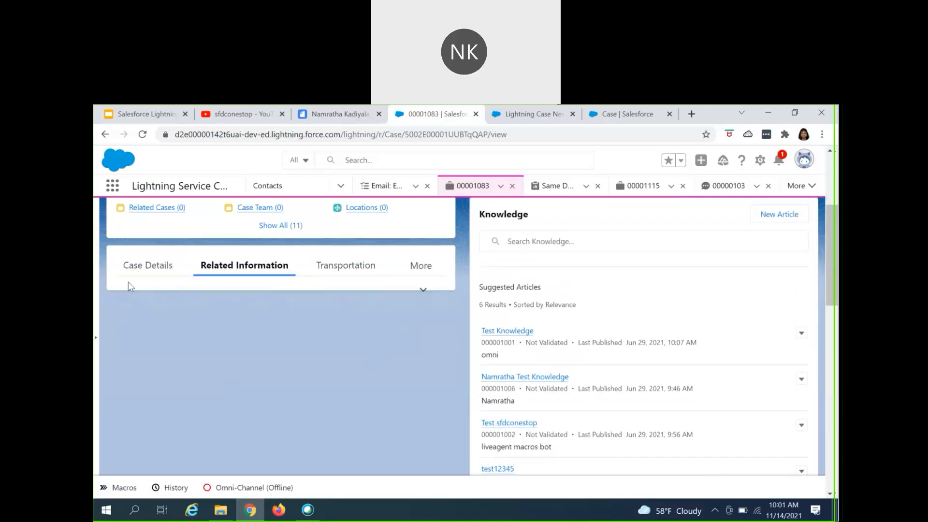
scroll(186, 383, up, 1)
Examine the Transportation Notes and Transportation Activities sections and the Insurance tab, and return to Related Information
click(316, 334)
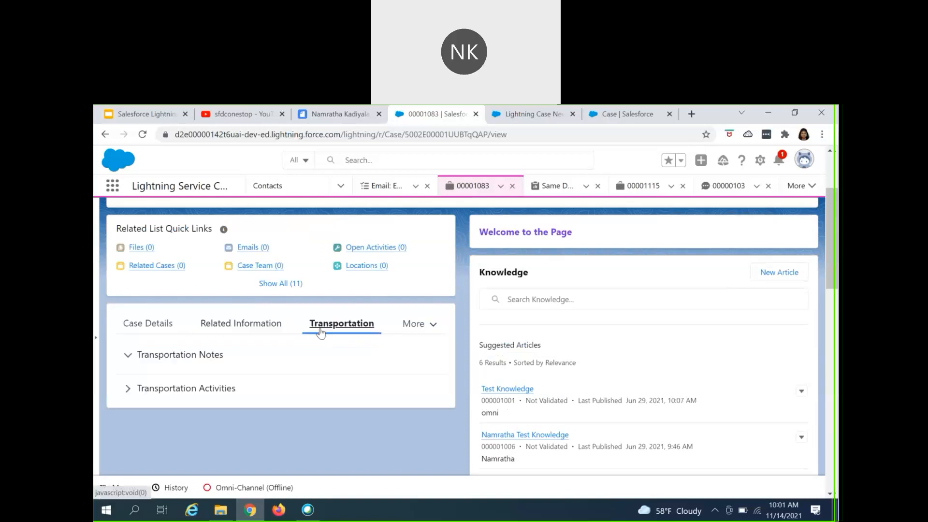
click(130, 356)
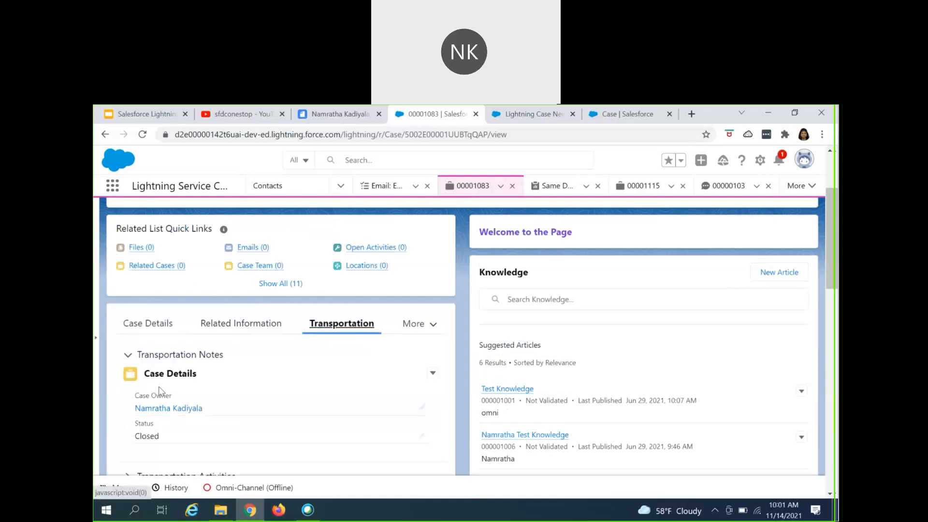
scroll(174, 379, down, 1)
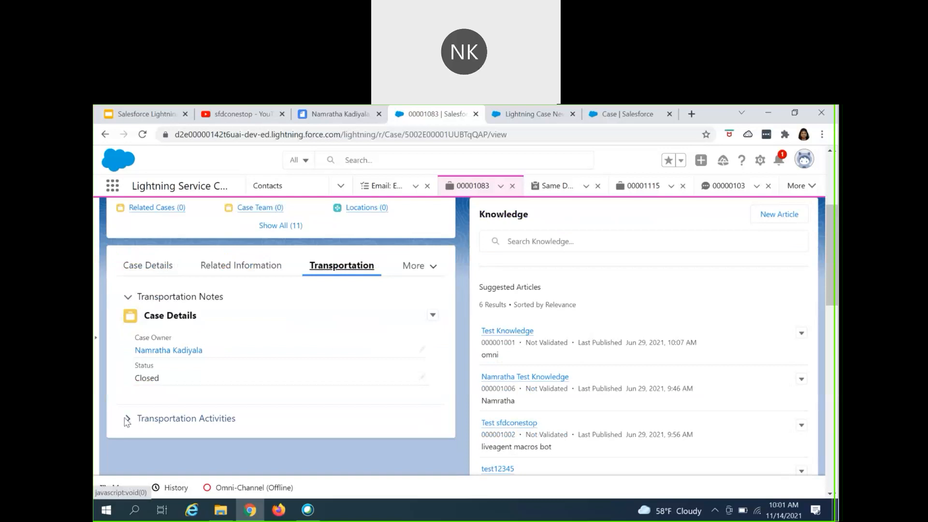
click(133, 418)
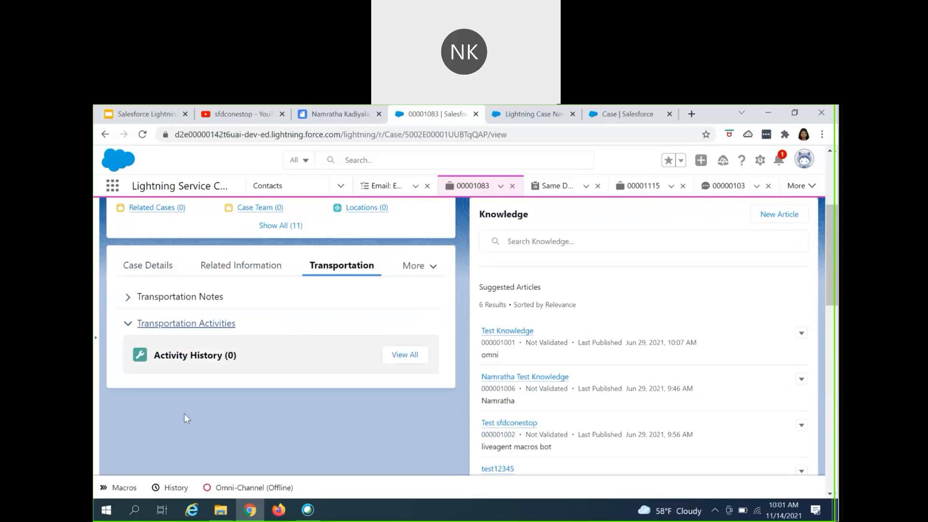
click(415, 266)
click(405, 291)
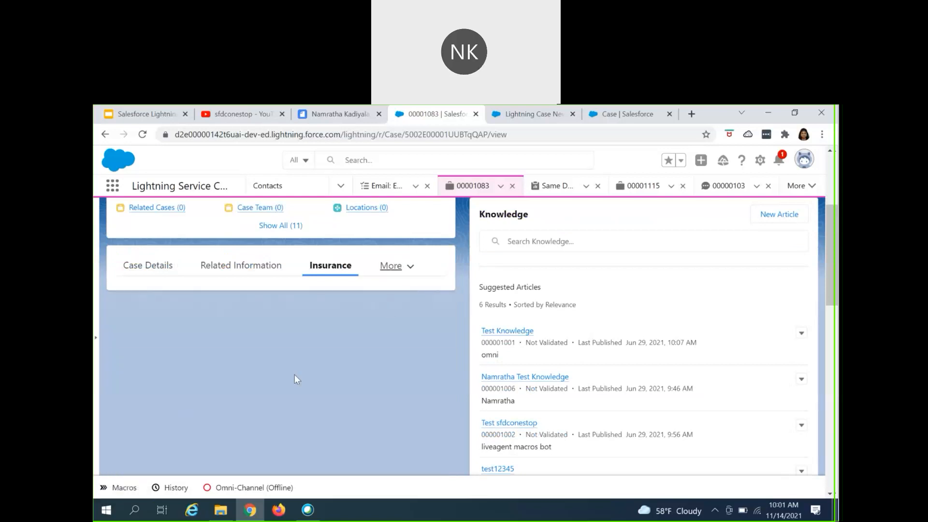
scroll(180, 356, down, 4)
scroll(205, 360, up, 5)
click(233, 327)
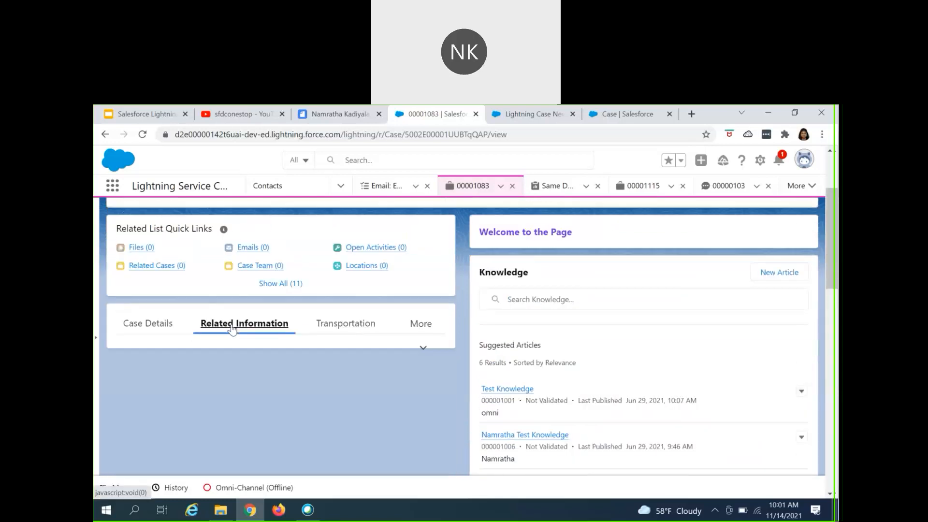
In the page builder, set the related list shown on the Related Information tab to Case History
click(604, 116)
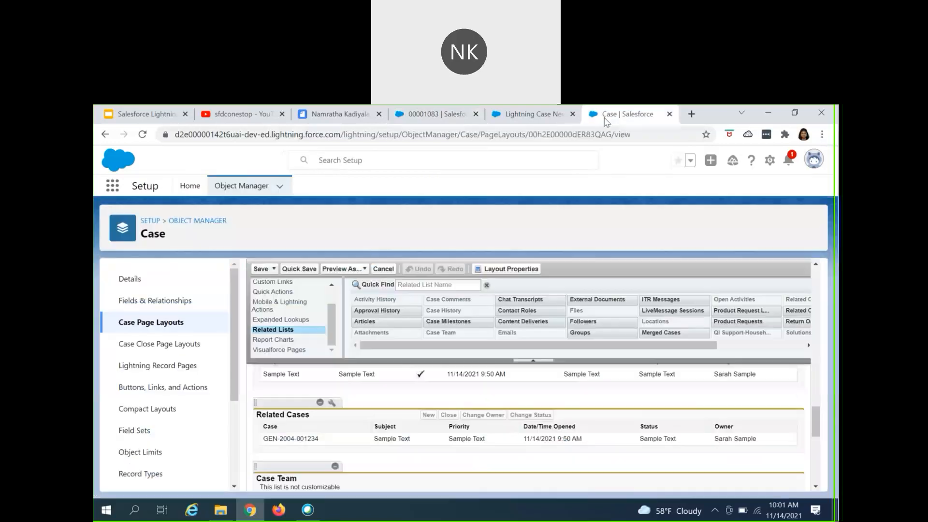
click(554, 123)
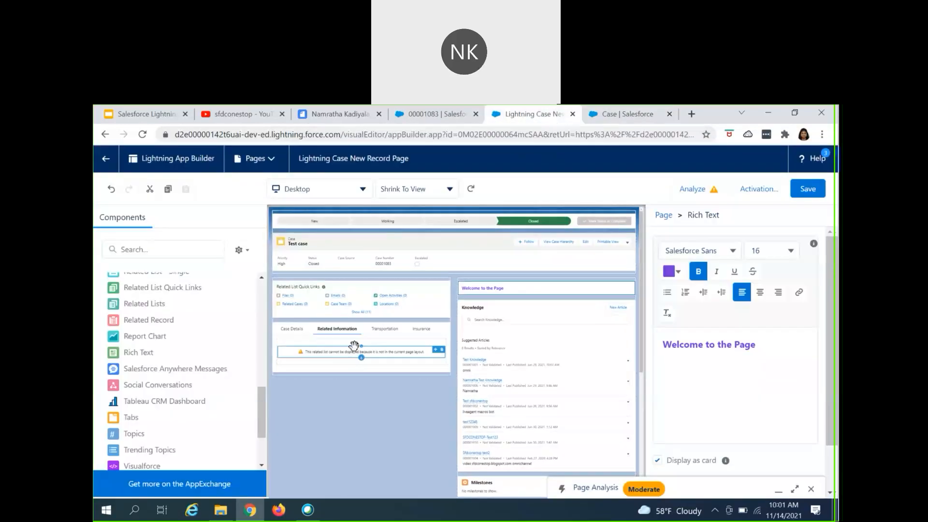
click(325, 353)
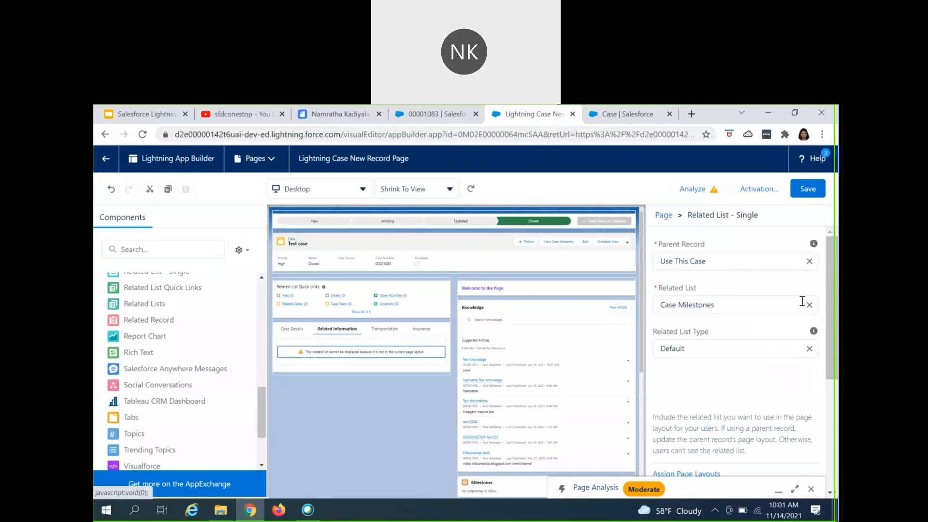
click(737, 306)
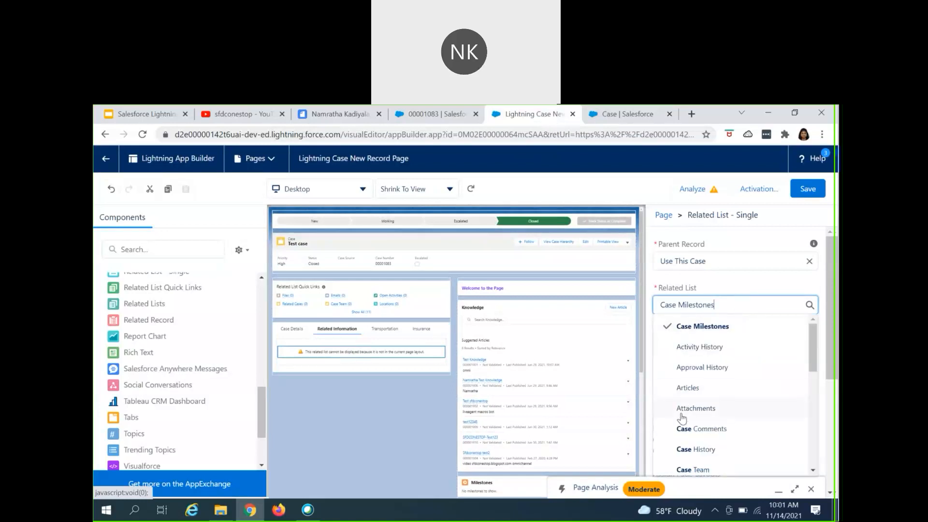
scroll(682, 417, down, 1)
scroll(682, 418, up, 1)
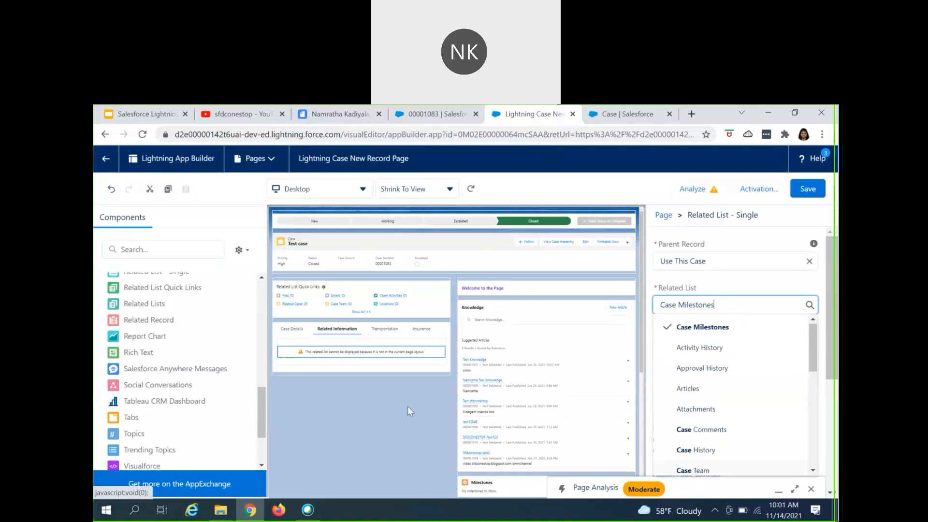
click(373, 352)
click(682, 304)
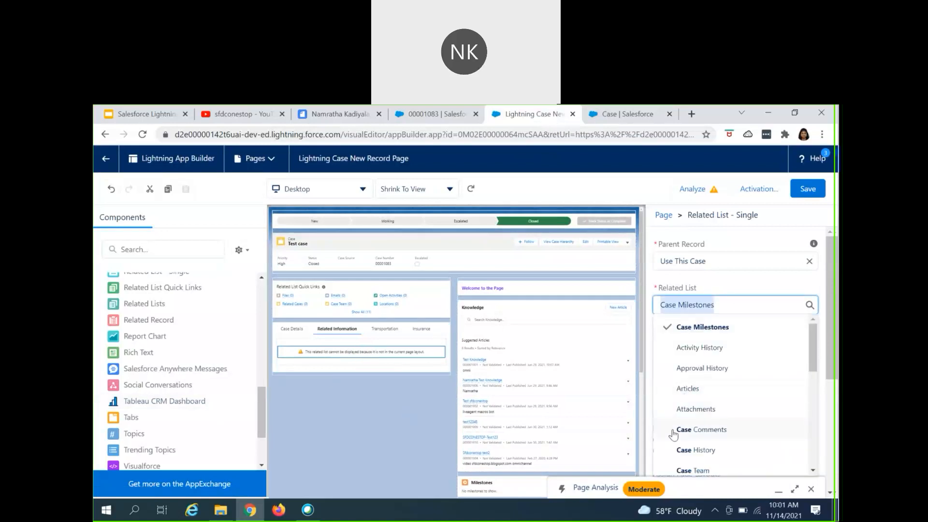
click(674, 451)
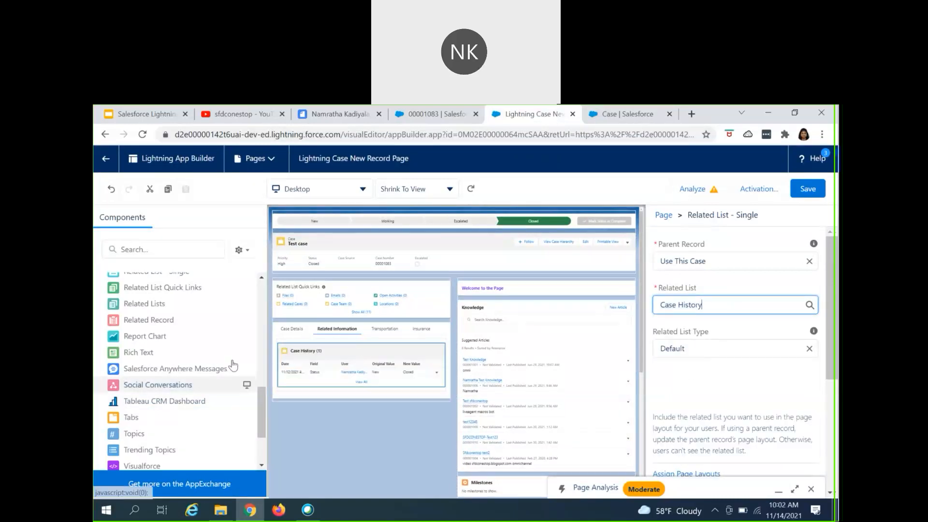
Add another Related List - Single component above Case History on the Related Information tab
scroll(159, 333, up, 1)
click(315, 356)
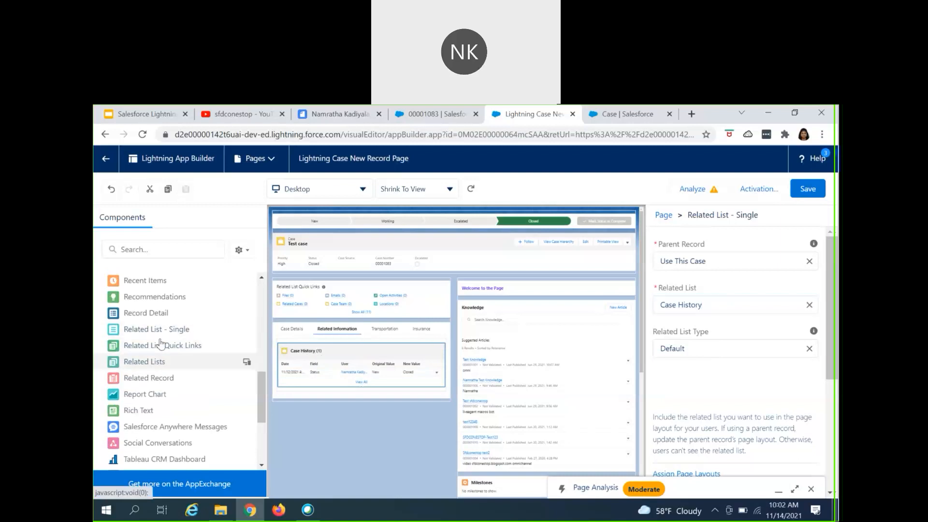
drag(210, 345, 333, 360)
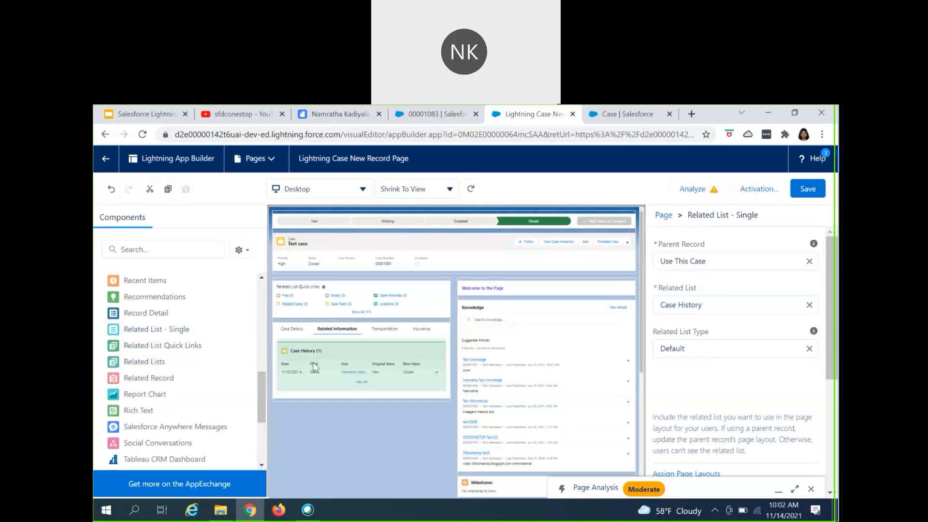
Set the new component's related list to Case Team and save the record page
click(701, 305)
scroll(676, 430, down, 3)
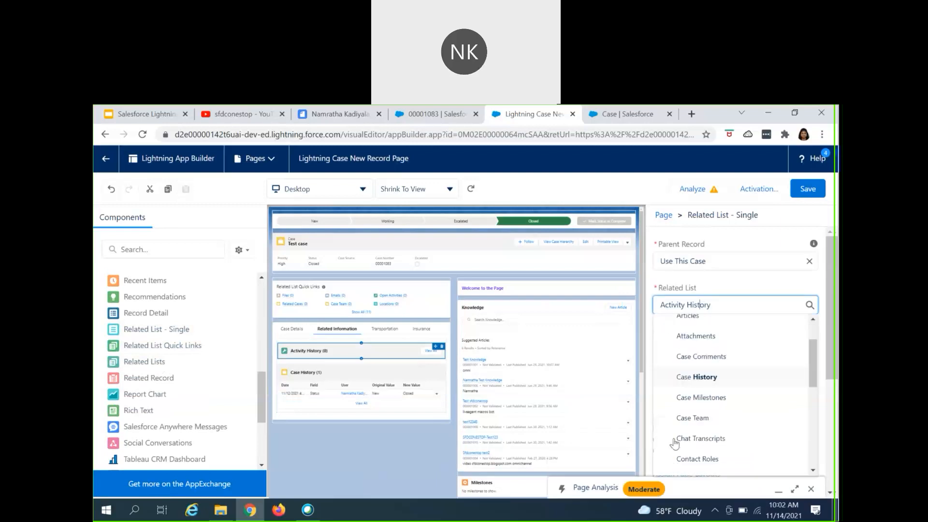
click(674, 414)
click(813, 190)
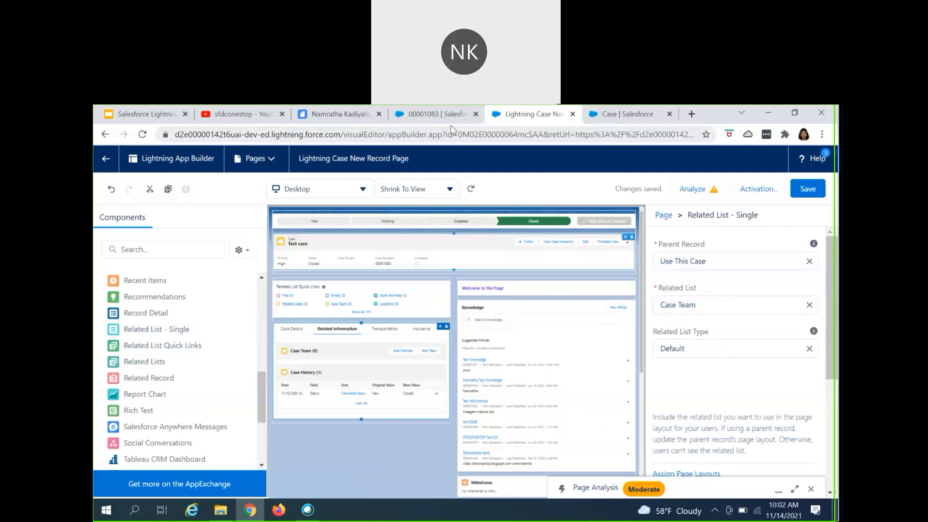
Reload the case record and check the related lists on its Related Information tab
click(437, 114)
click(142, 134)
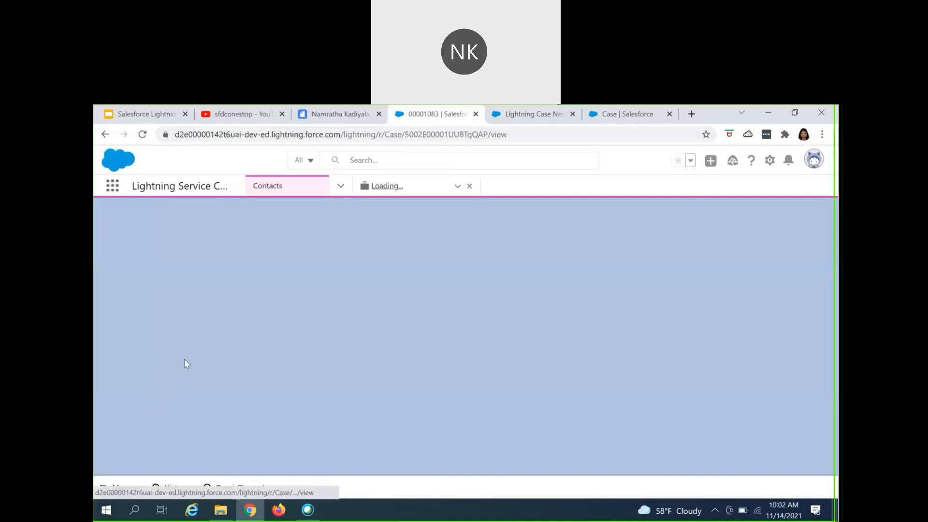
scroll(224, 394, down, 2)
scroll(177, 408, down, 2)
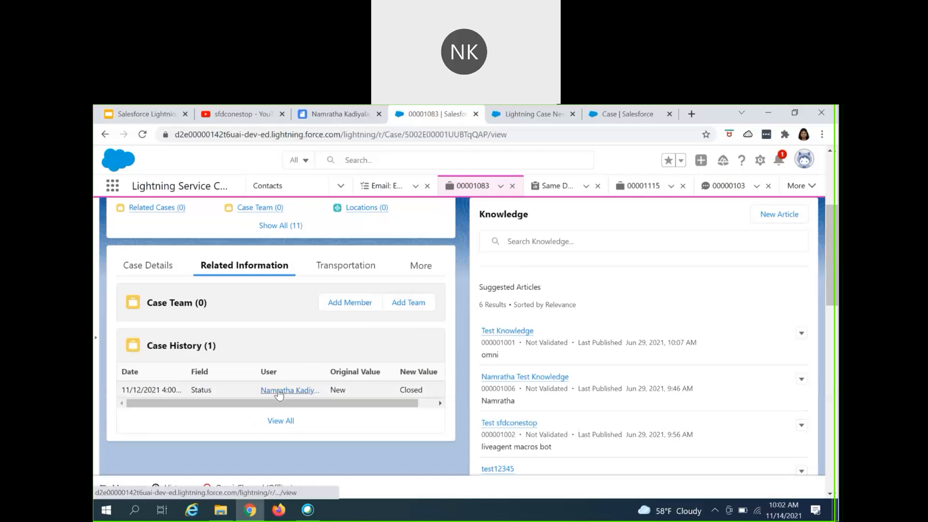
scroll(356, 395, up, 3)
scroll(355, 395, up, 1)
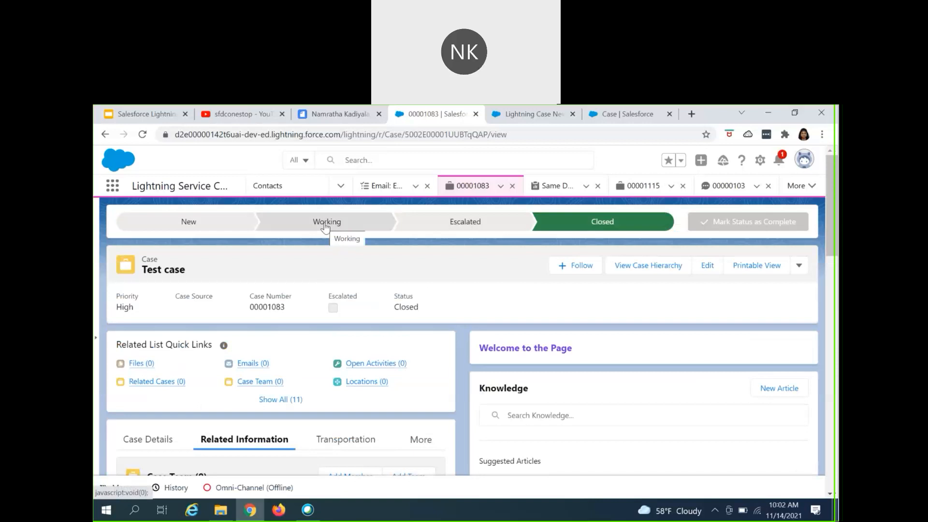
Mark Escalated as the current status of the case on its path
click(471, 225)
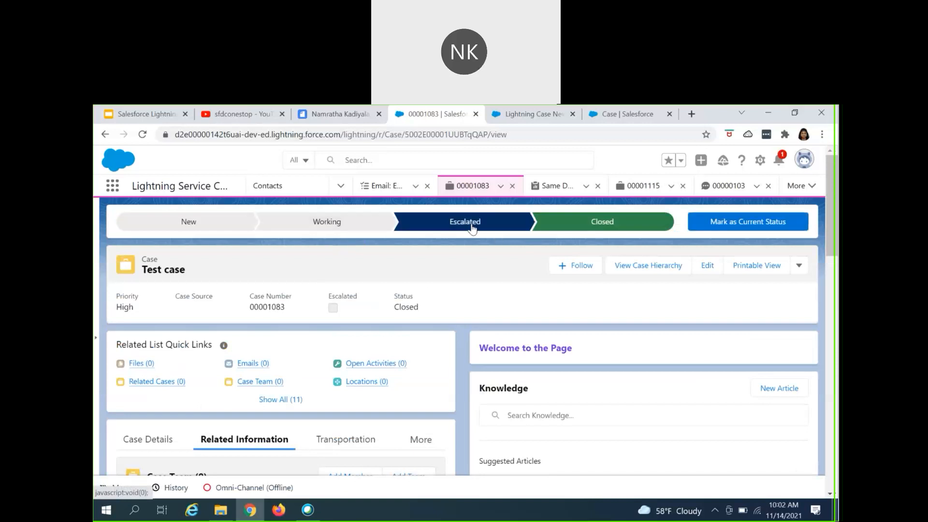
click(745, 220)
scroll(323, 423, down, 3)
scroll(262, 423, up, 3)
scroll(264, 427, down, 3)
scroll(367, 411, up, 3)
Check the Status field on the Case Details tab and look over the rest of the case record page
scroll(199, 387, down, 3)
click(147, 265)
scroll(290, 358, down, 1)
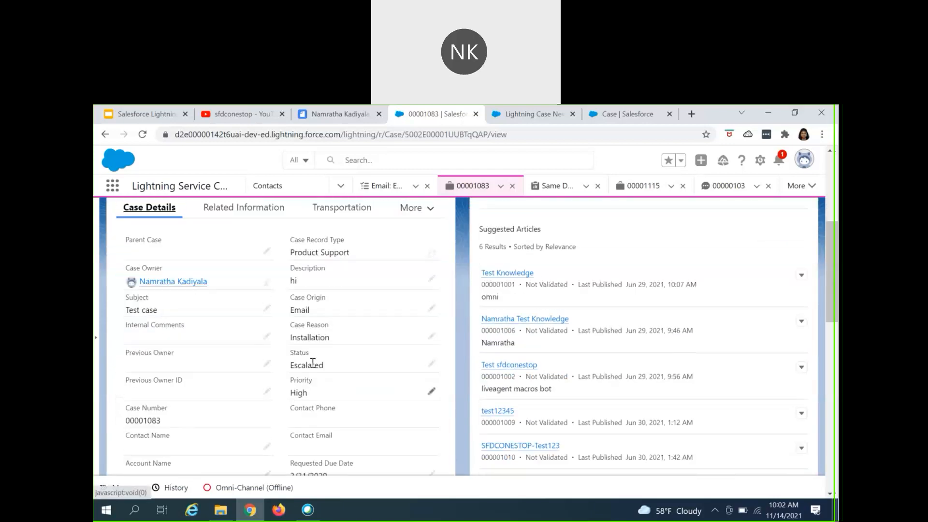
scroll(382, 381, up, 5)
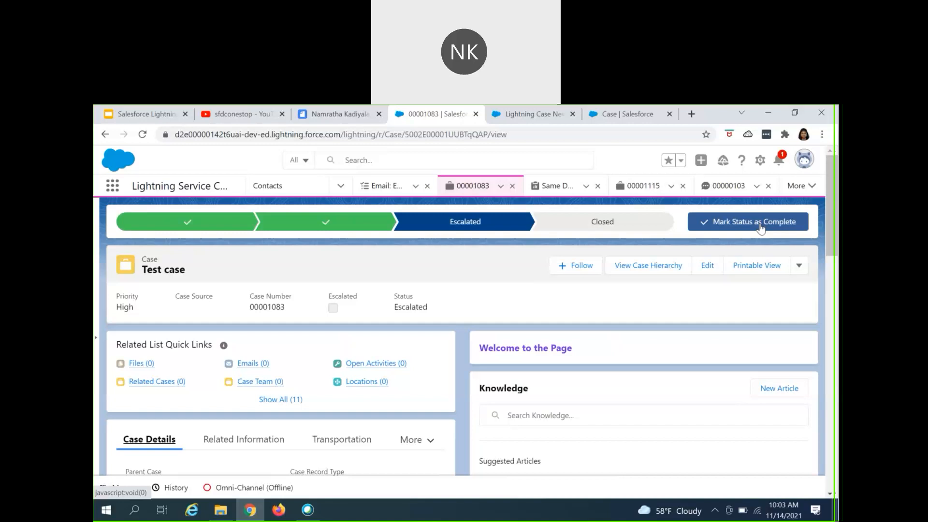
scroll(539, 347, down, 3)
scroll(536, 360, down, 8)
scroll(536, 361, up, 11)
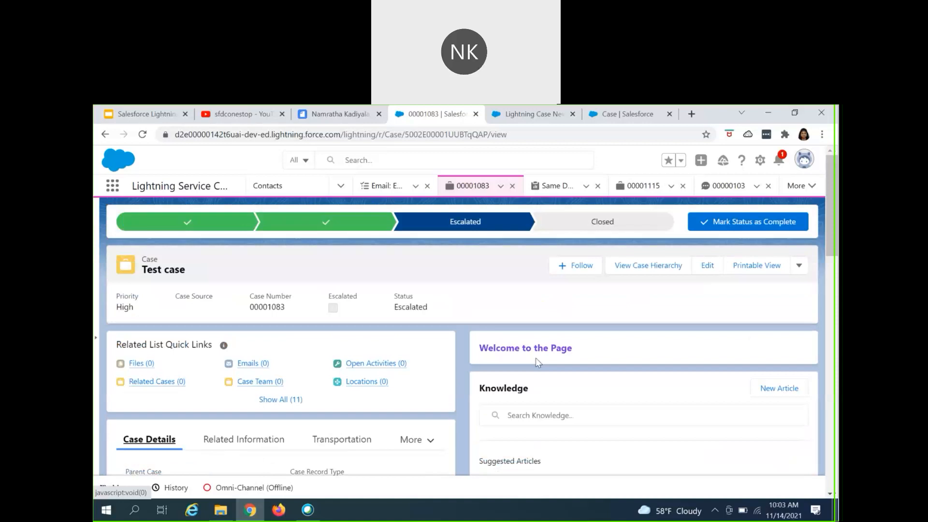